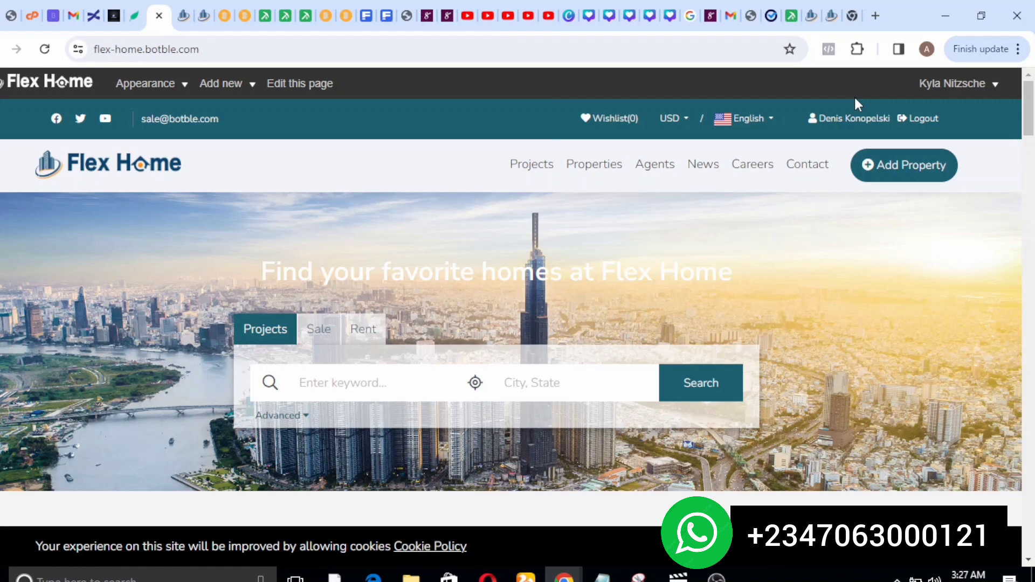
Step: Scroll up and down through the homepage content
{"action": "scroll", "coordinate": [858, 103], "scroll_direction": "down", "scroll_amount": 3}
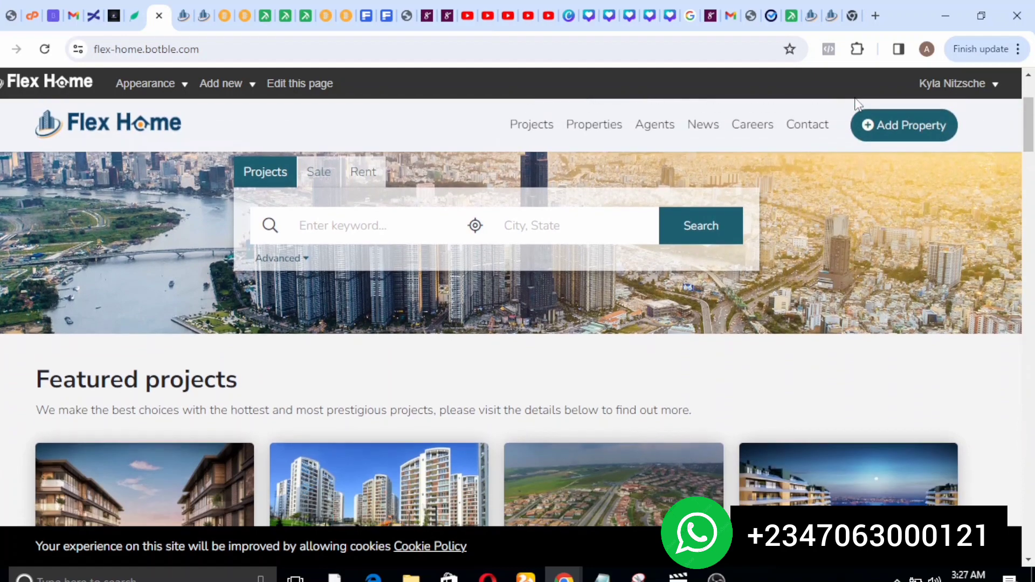
{"action": "scroll", "coordinate": [857, 102], "scroll_direction": "down", "scroll_amount": 3}
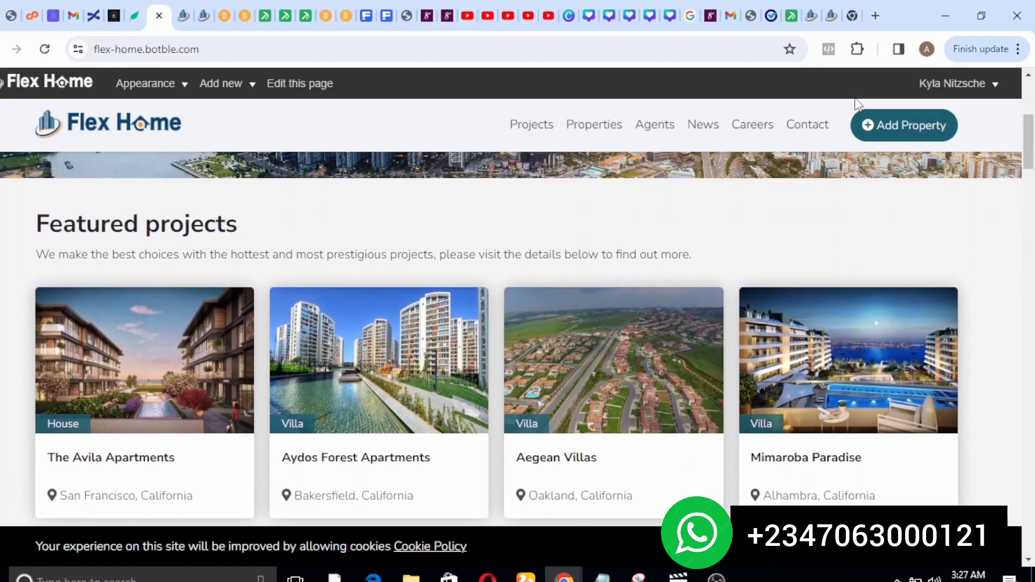
{"action": "scroll", "coordinate": [857, 103], "scroll_direction": "down", "scroll_amount": 8}
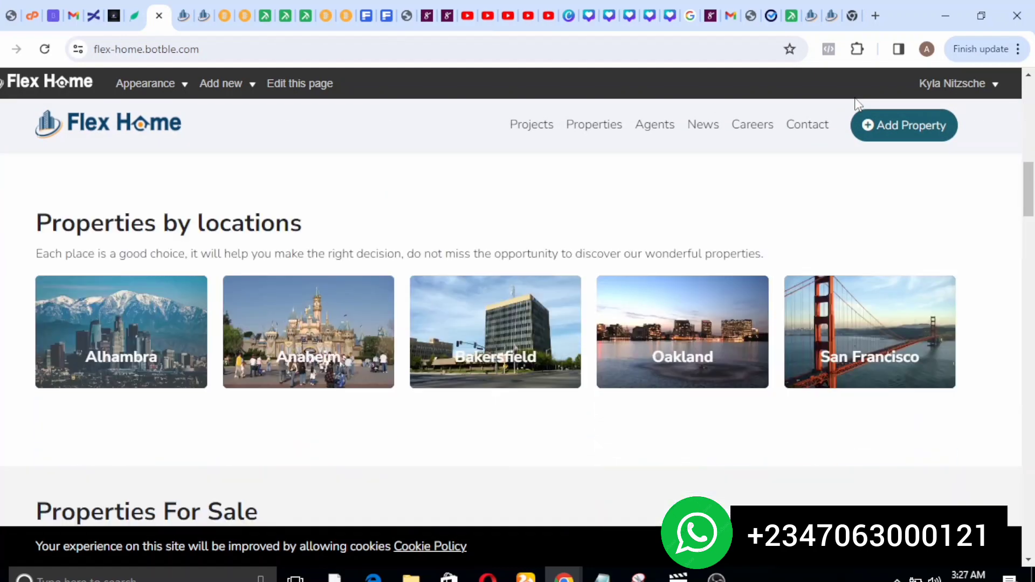
{"action": "scroll", "coordinate": [857, 103], "scroll_direction": "down", "scroll_amount": 6}
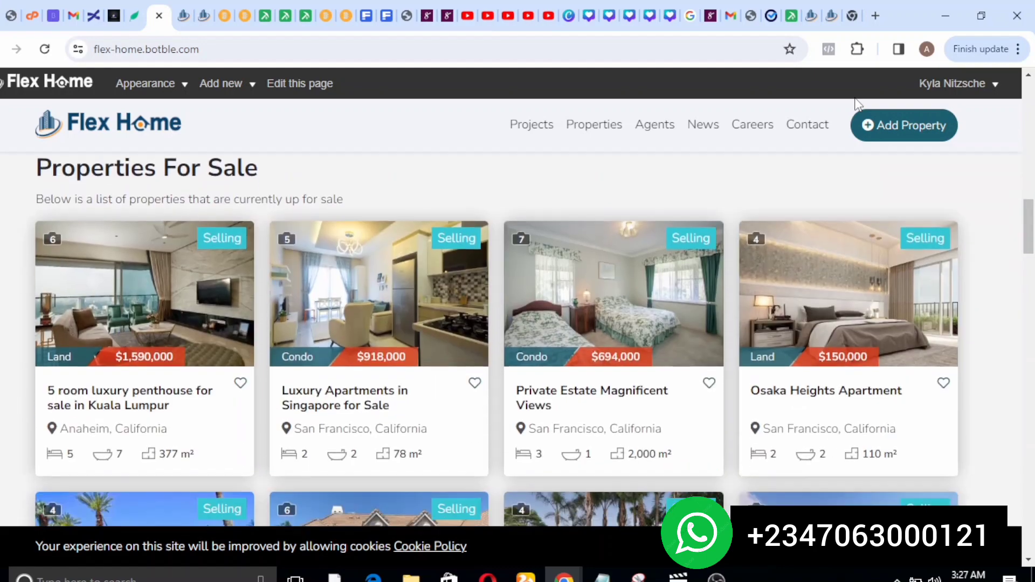
{"action": "scroll", "coordinate": [857, 103], "scroll_direction": "down", "scroll_amount": 6}
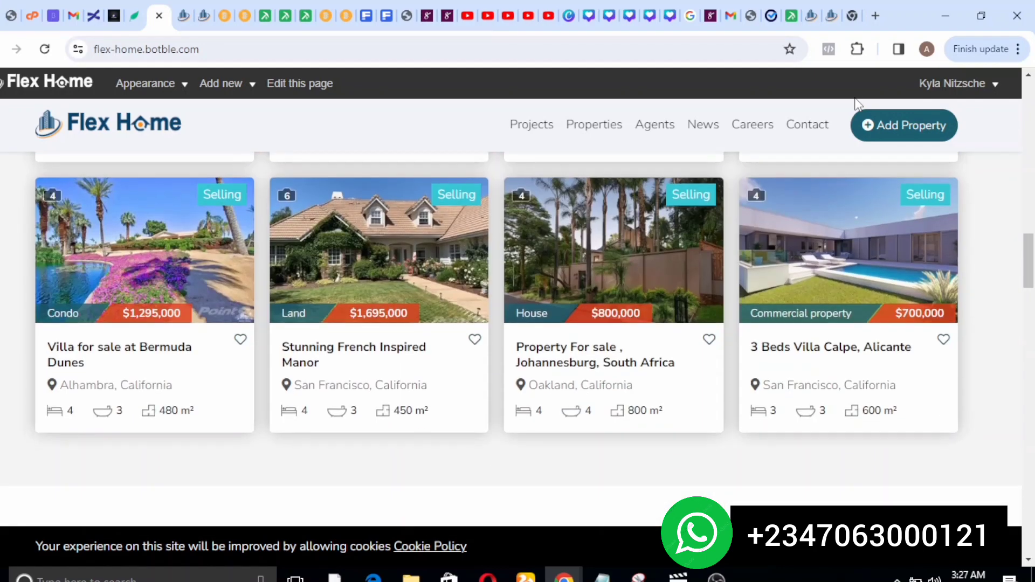
{"action": "scroll", "coordinate": [858, 103], "scroll_direction": "down", "scroll_amount": 1}
{"action": "scroll", "coordinate": [858, 103], "scroll_direction": "down", "scroll_amount": 9}
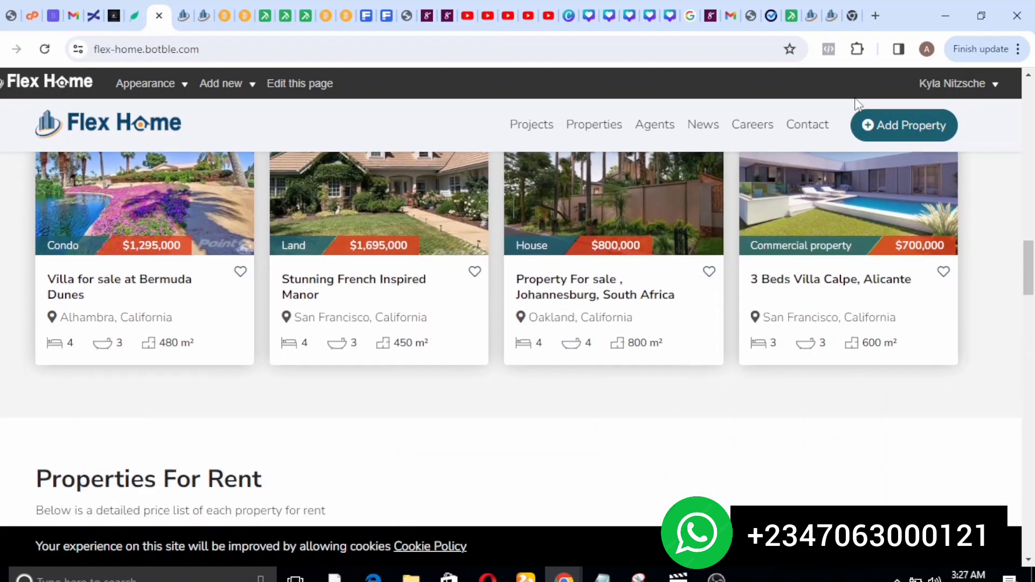
{"action": "scroll", "coordinate": [857, 103], "scroll_direction": "down", "scroll_amount": 15}
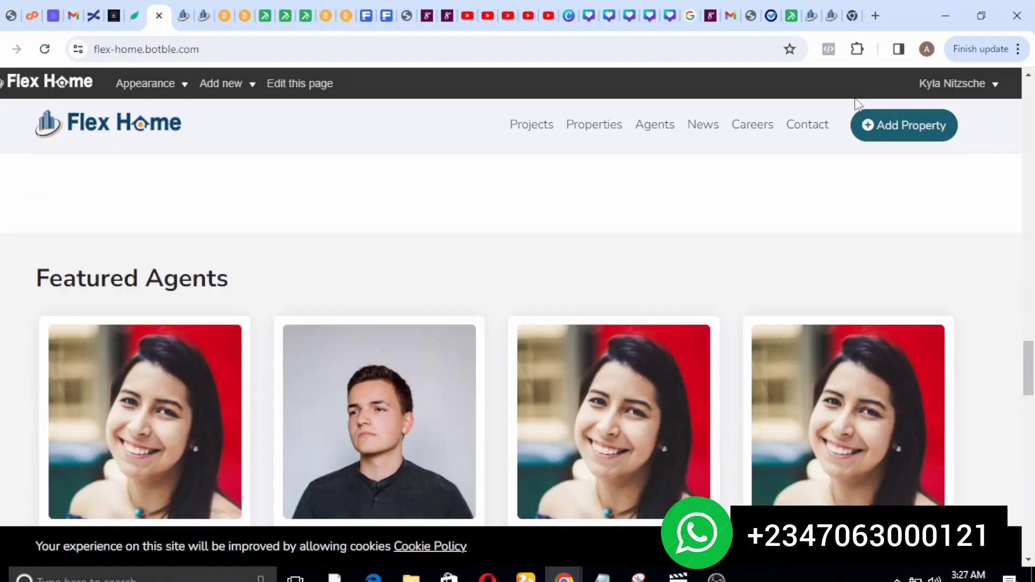
{"action": "scroll", "coordinate": [857, 103], "scroll_direction": "down", "scroll_amount": 10}
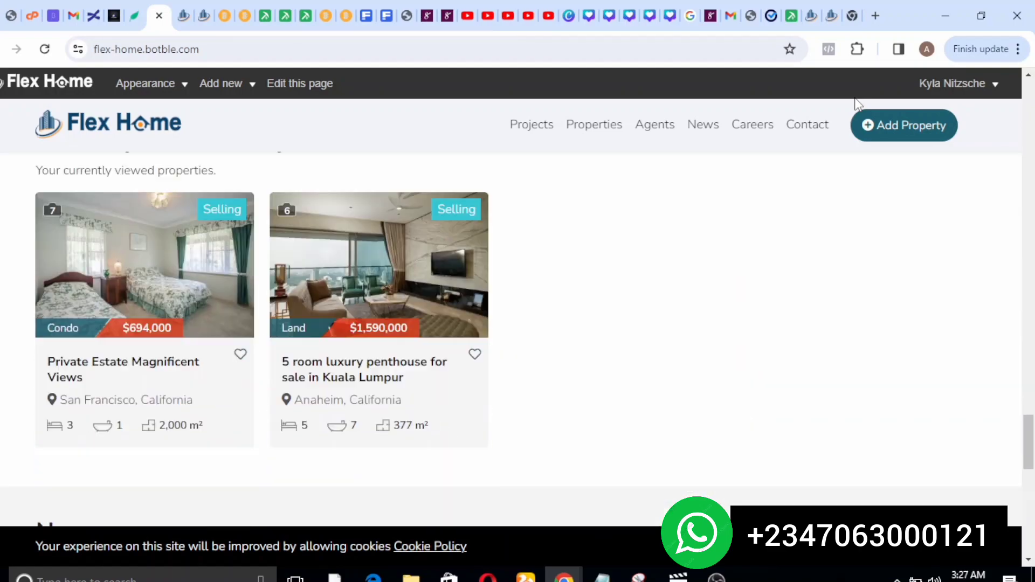
{"action": "scroll", "coordinate": [857, 103], "scroll_direction": "down", "scroll_amount": 6}
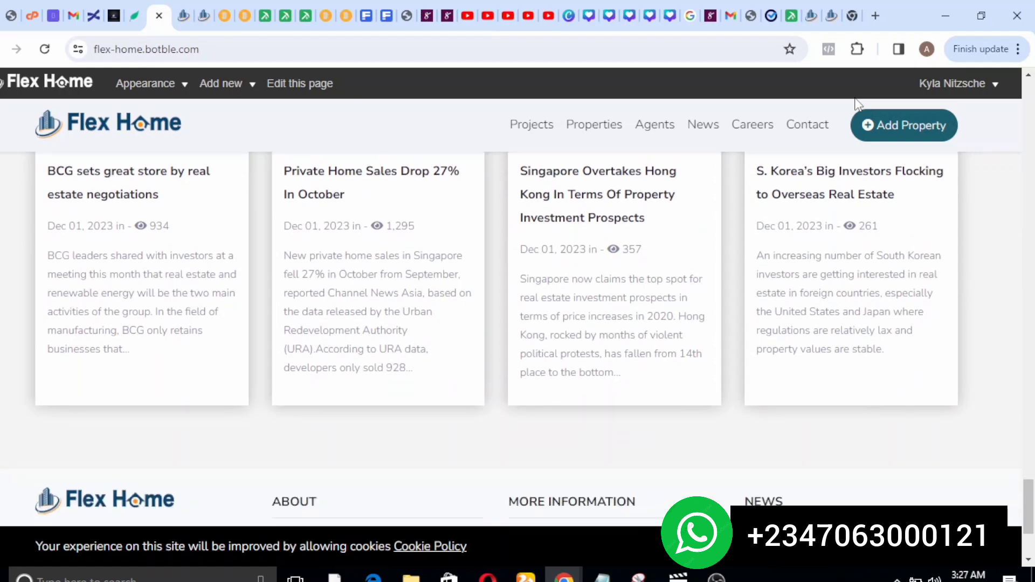
{"action": "scroll", "coordinate": [857, 103], "scroll_direction": "down", "scroll_amount": 1}
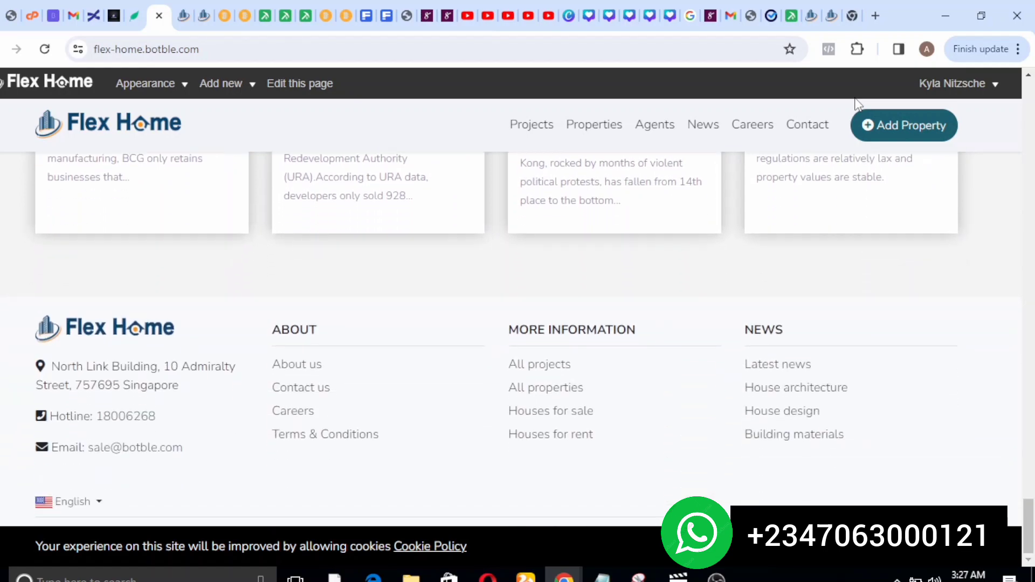
{"action": "scroll", "coordinate": [857, 103], "scroll_direction": "up", "scroll_amount": 18}
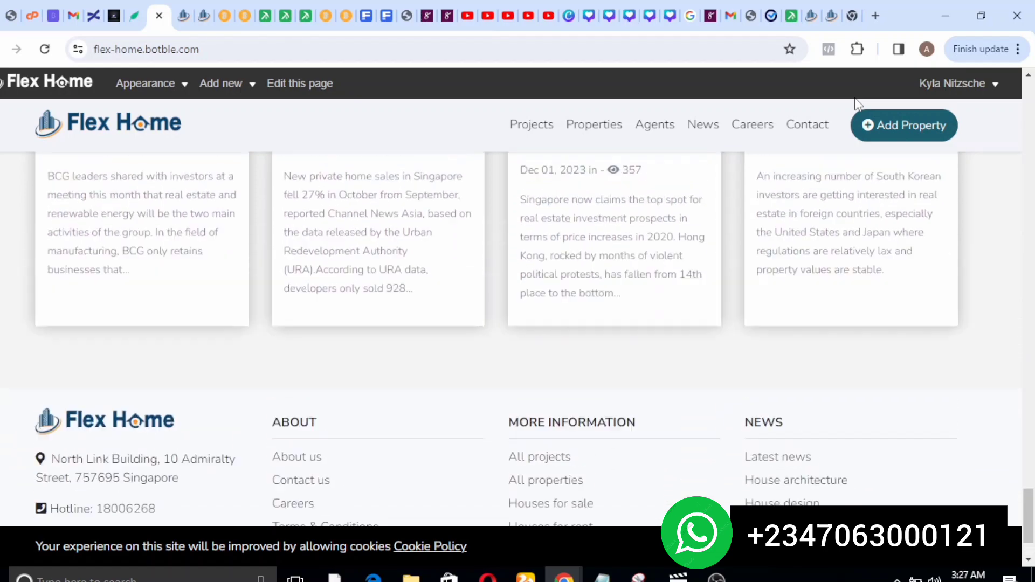
{"action": "scroll", "coordinate": [858, 103], "scroll_direction": "up", "scroll_amount": 20}
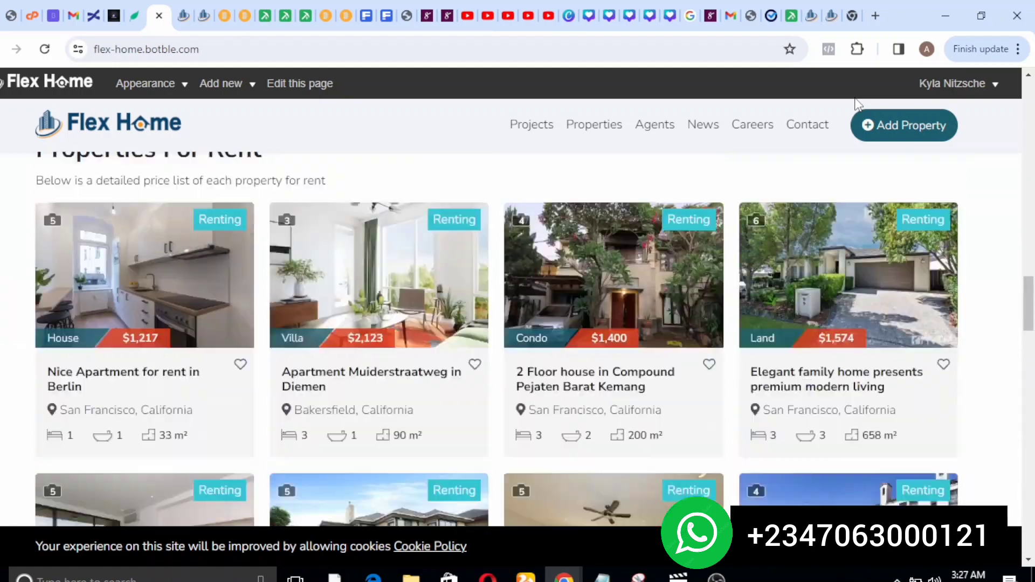
{"action": "scroll", "coordinate": [857, 103], "scroll_direction": "up", "scroll_amount": 15}
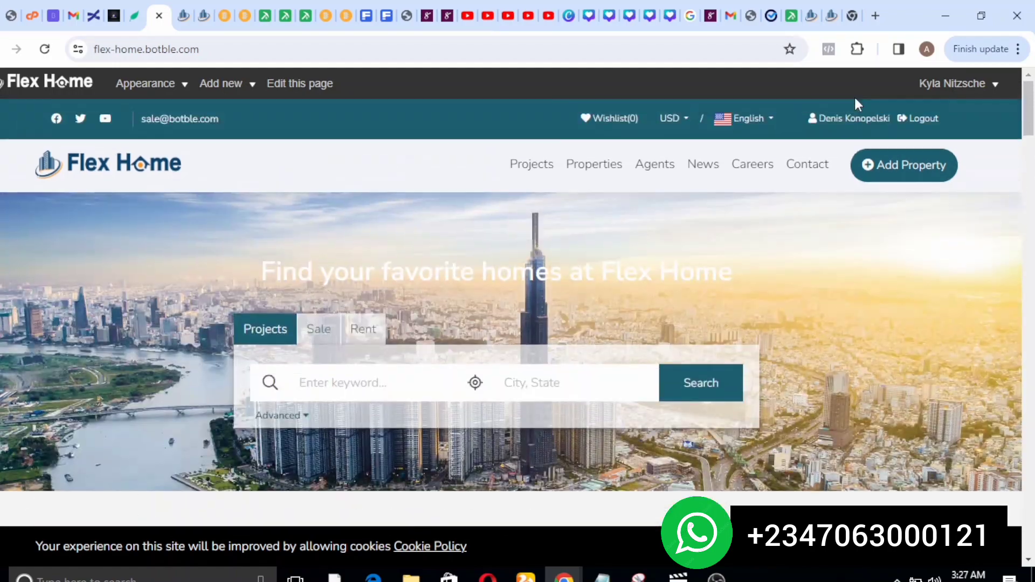
{"action": "scroll", "coordinate": [857, 102], "scroll_direction": "down", "scroll_amount": 1}
{"action": "scroll", "coordinate": [858, 103], "scroll_direction": "down", "scroll_amount": 12}
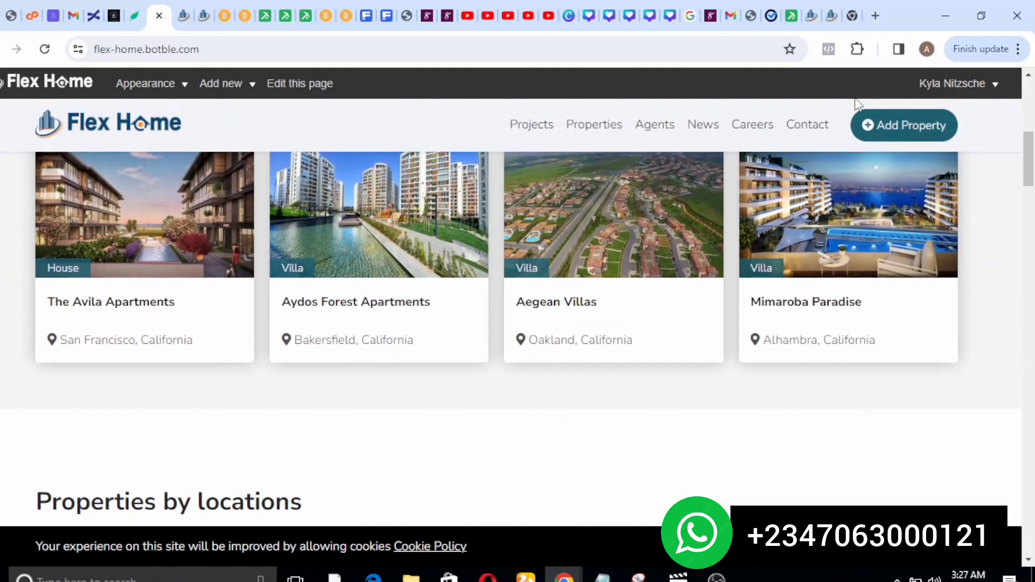
{"action": "scroll", "coordinate": [858, 103], "scroll_direction": "down", "scroll_amount": 20}
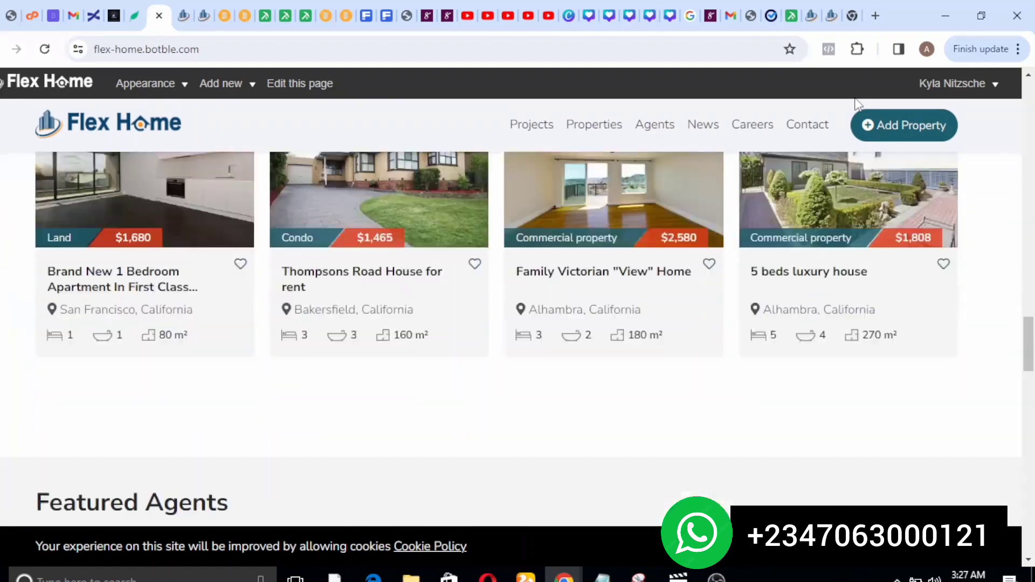
{"action": "scroll", "coordinate": [857, 102], "scroll_direction": "down", "scroll_amount": 10}
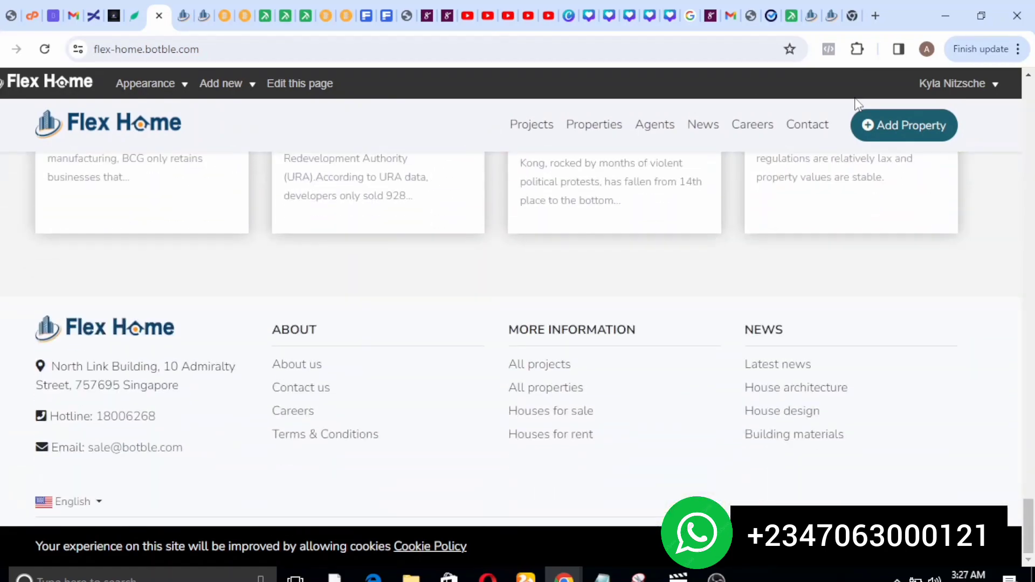
{"action": "scroll", "coordinate": [857, 103], "scroll_direction": "up", "scroll_amount": 15}
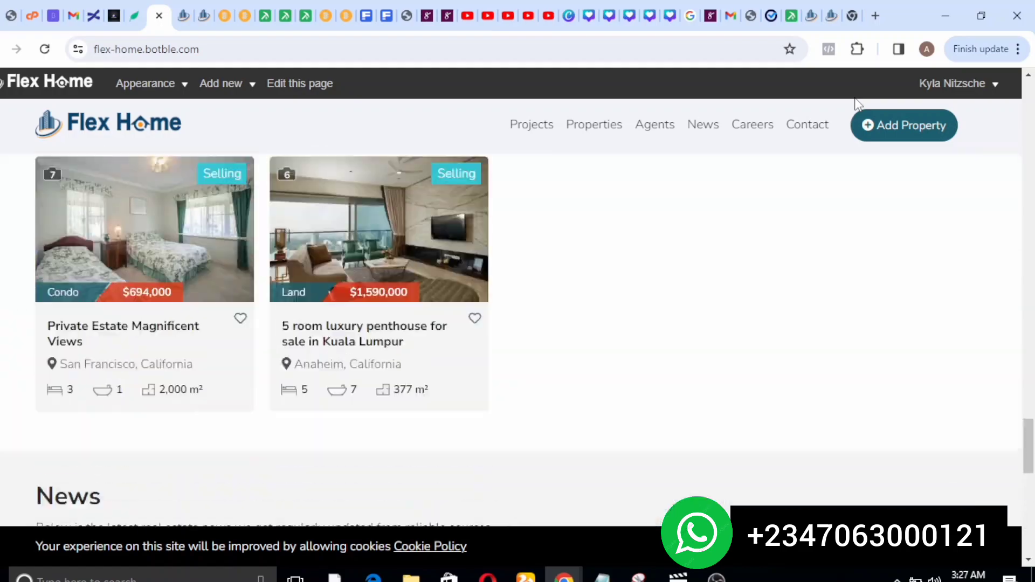
{"action": "scroll", "coordinate": [857, 102], "scroll_direction": "up", "scroll_amount": 20}
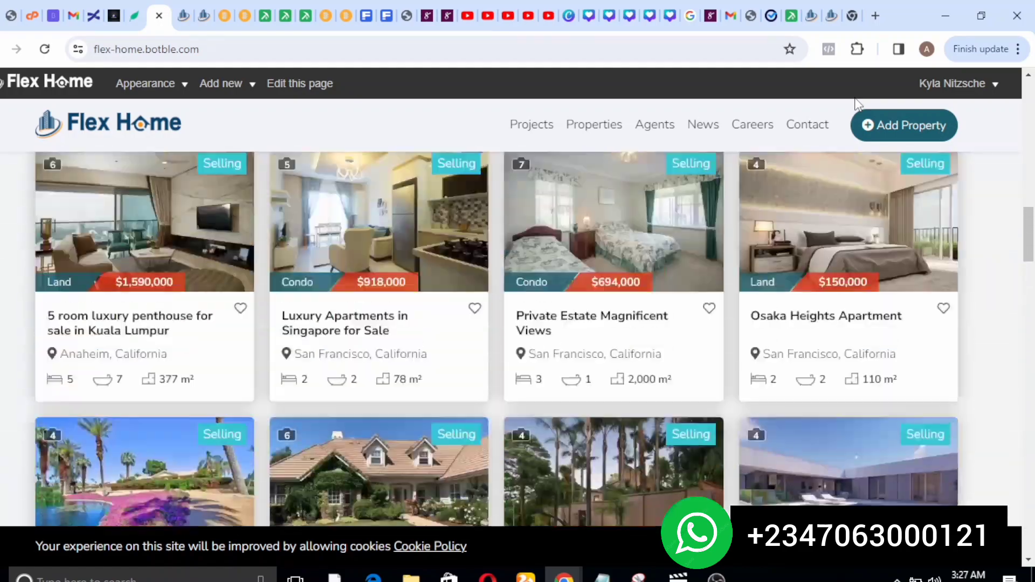
{"action": "scroll", "coordinate": [858, 103], "scroll_direction": "up", "scroll_amount": 6}
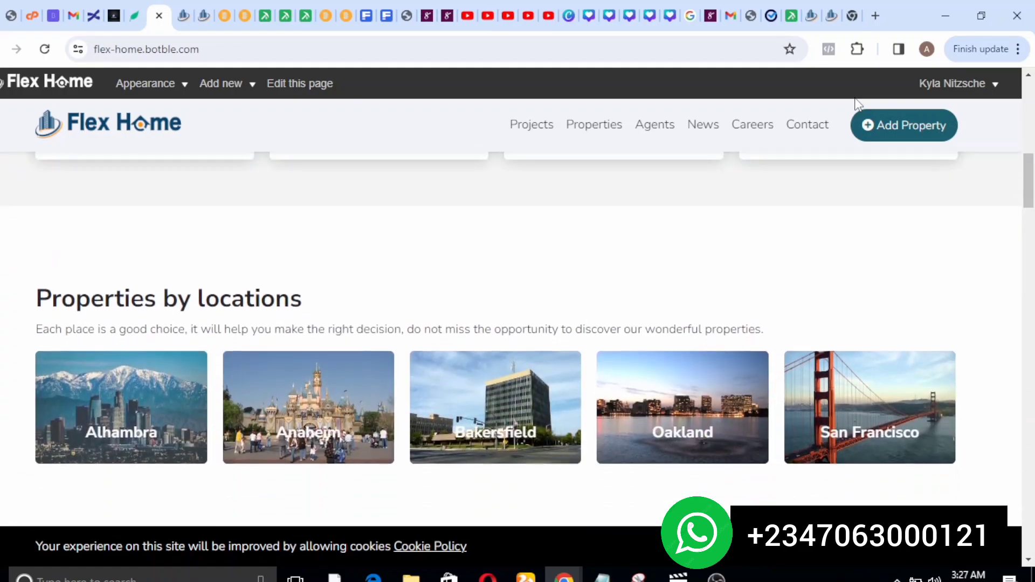
{"action": "scroll", "coordinate": [858, 103], "scroll_direction": "up", "scroll_amount": 5}
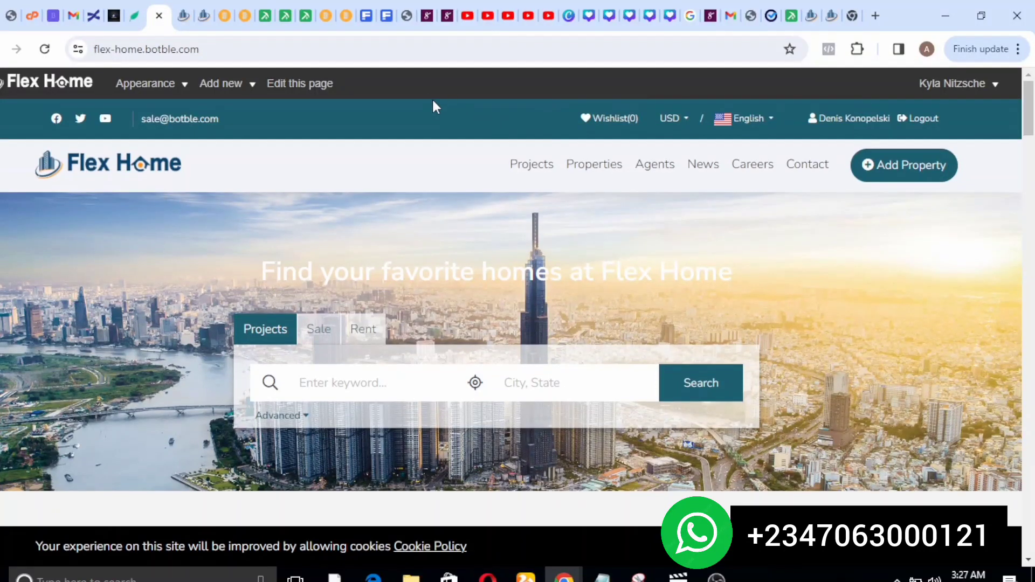
Step: Browse the Projects page cards like The Avila Apartments, then go to Properties
{"action": "left_click", "coordinate": [526, 172]}
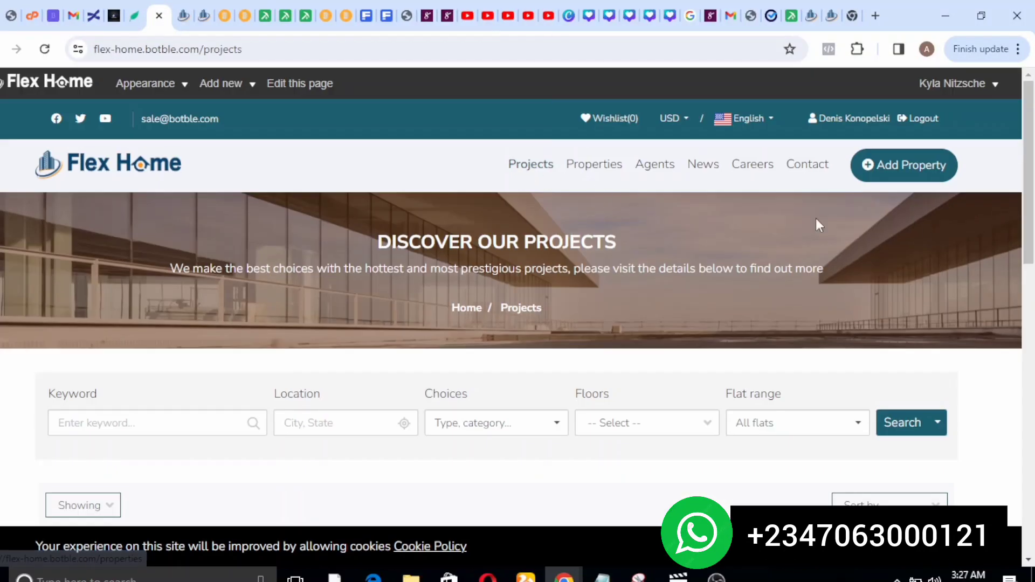
{"action": "left_click_drag", "start_coordinate": [1030, 178], "coordinate": [1033, 278]}
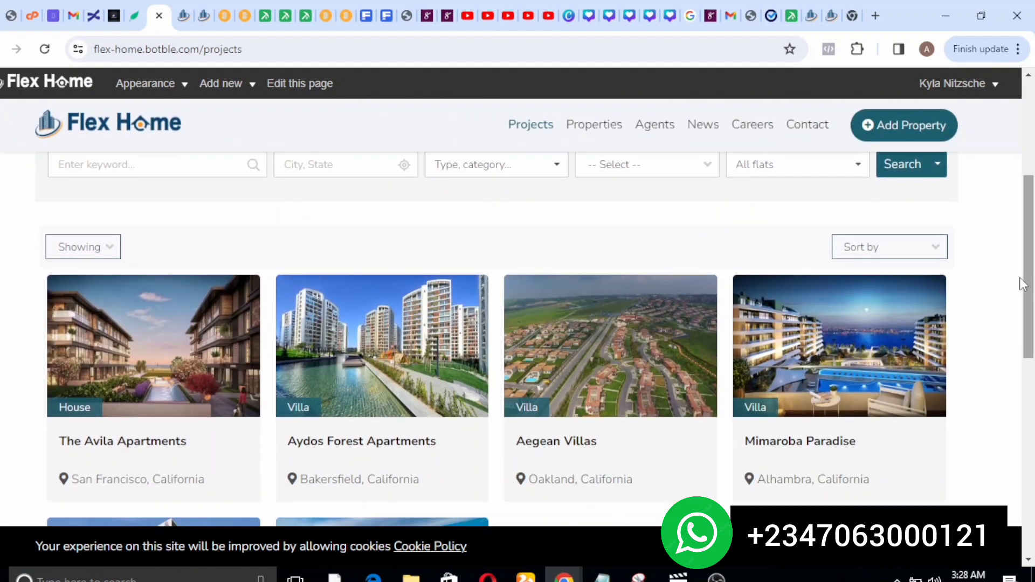
{"action": "left_click_drag", "start_coordinate": [1028, 317], "coordinate": [1030, 353]}
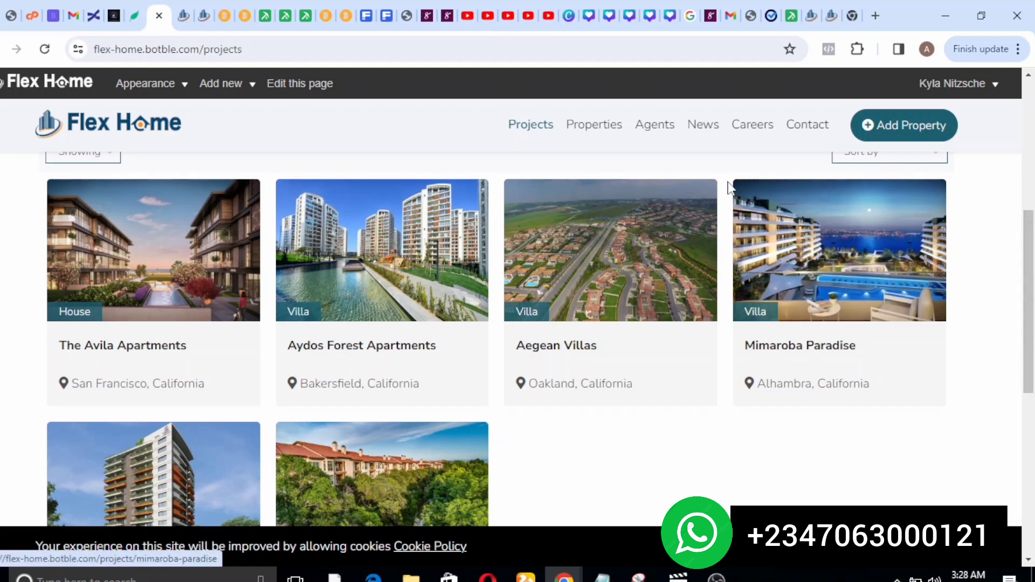
{"action": "left_click", "coordinate": [607, 123]}
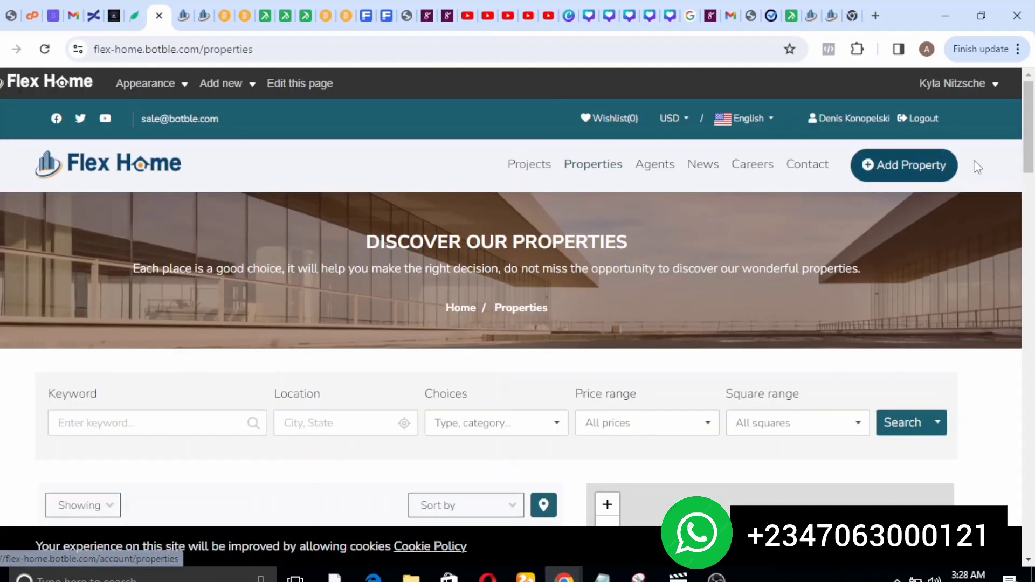
Step: Scroll through the property listings and their price map
{"action": "left_click_drag", "start_coordinate": [1023, 142], "coordinate": [1032, 331]}
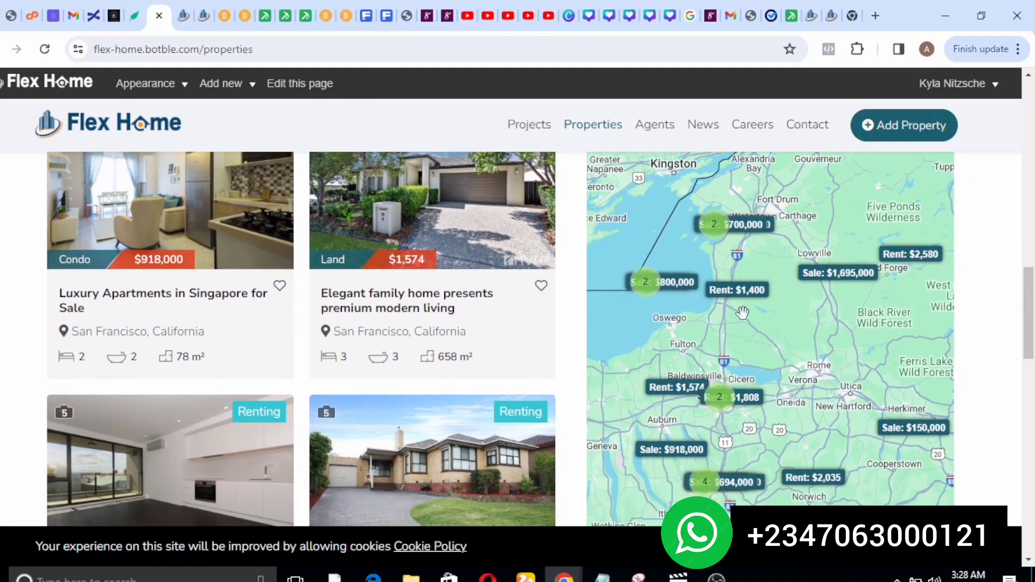
{"action": "left_click_drag", "start_coordinate": [1032, 330], "coordinate": [1007, 201]}
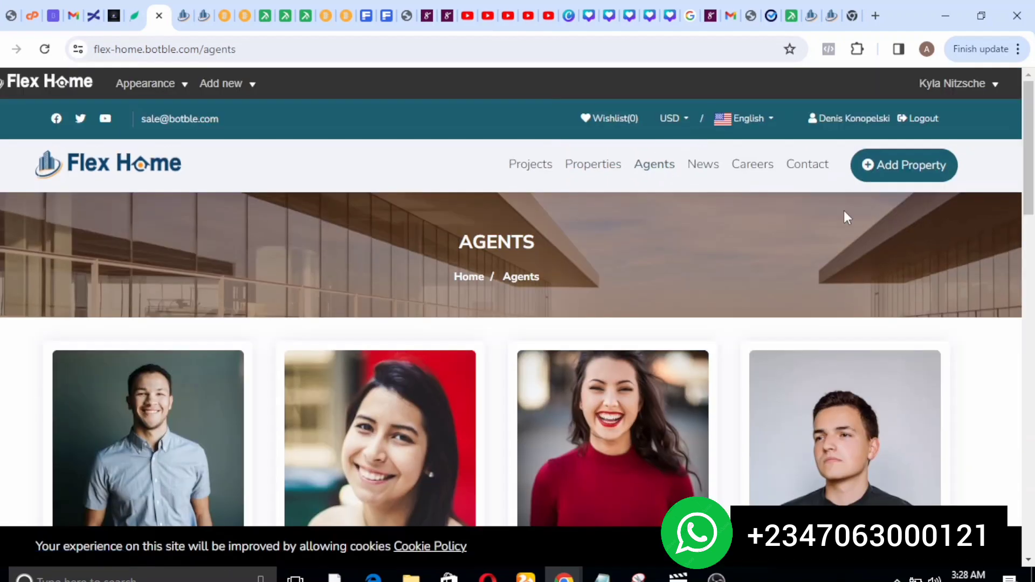
Step: Scroll through the agent profiles, then return to the site's homepage
{"action": "mouse_move", "coordinate": [956, 84]}
{"action": "left_click_drag", "start_coordinate": [1032, 155], "coordinate": [1033, 185]}
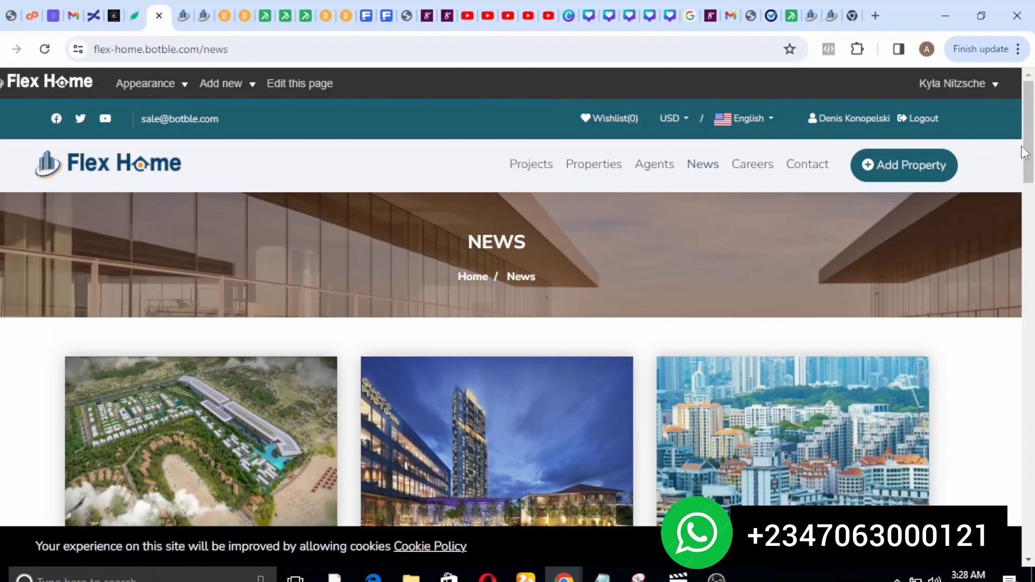
{"action": "mouse_move", "coordinate": [1026, 153]}
{"action": "left_mouse_down"}
{"action": "mouse_move", "coordinate": [1032, 351]}
{"action": "mouse_move", "coordinate": [1031, 143]}
{"action": "left_mouse_up"}
{"action": "left_click", "coordinate": [71, 157]}
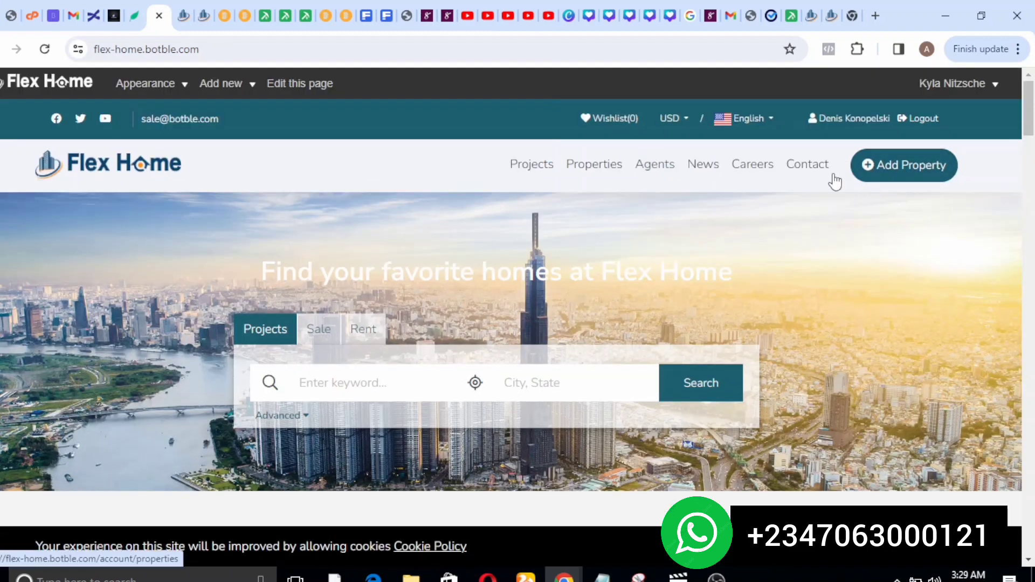
Step: Open the Contact page and scroll to the 'How we can help you?' form
{"action": "left_click", "coordinate": [809, 178]}
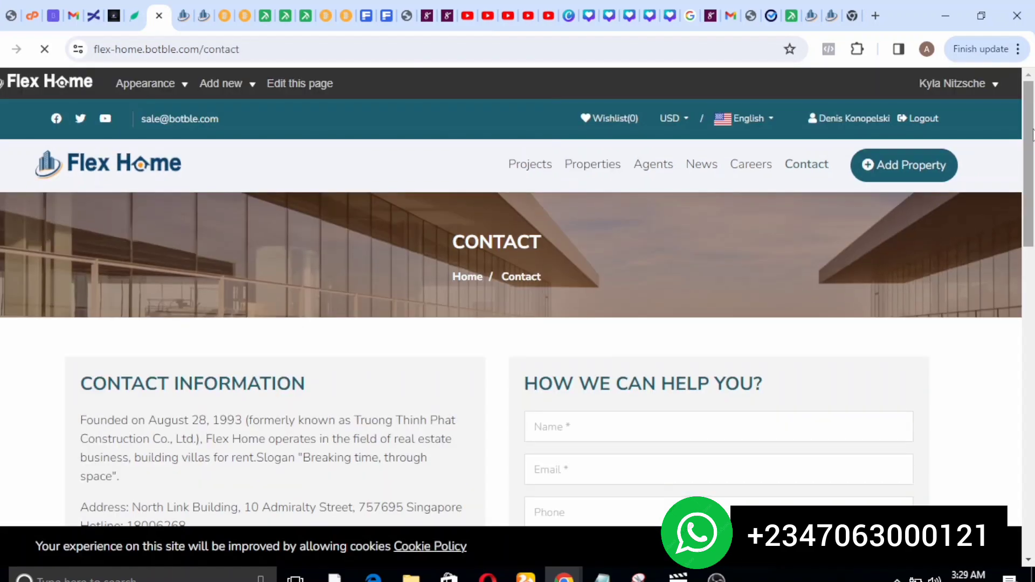
{"action": "left_click_drag", "start_coordinate": [1033, 133], "coordinate": [1032, 183]}
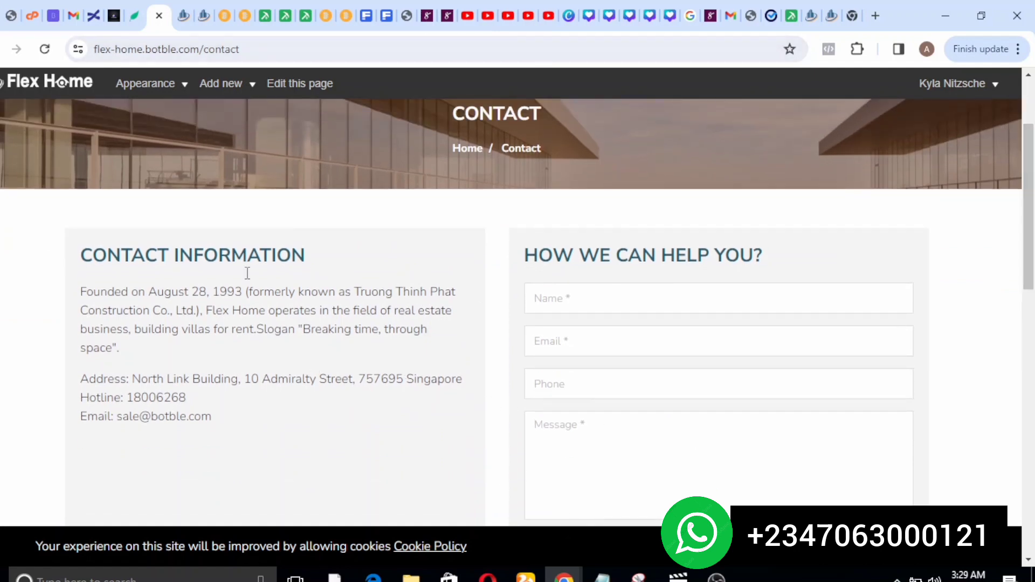
Step: Open the admin dashboard showing 17 active properties and 11 agents
{"action": "left_click", "coordinate": [51, 86]}
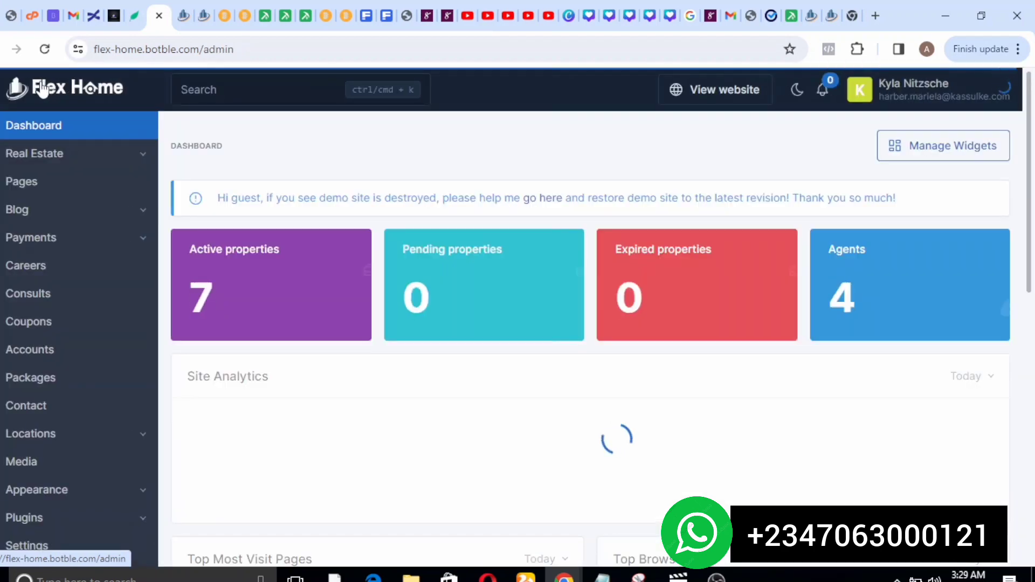
{"action": "key", "text": "alt+Left"}
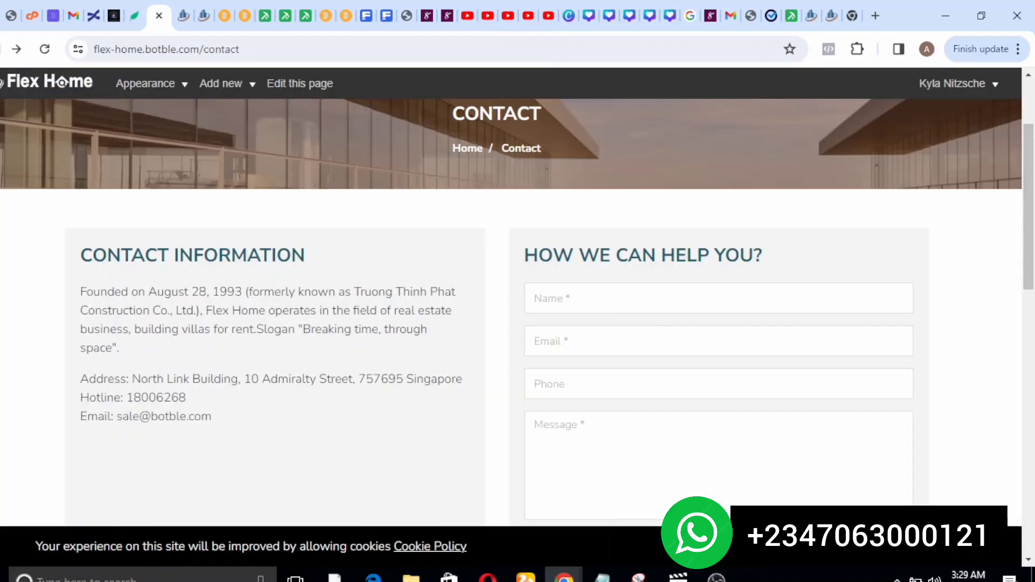
{"action": "left_click", "coordinate": [46, 95]}
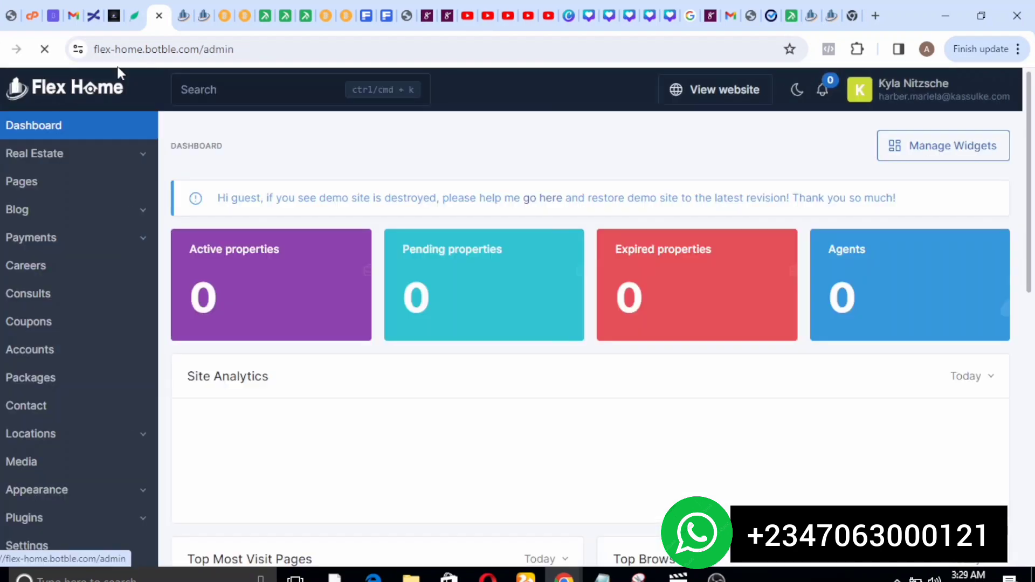
Step: Remove 'admin' from the page address to load the public homepage
{"action": "left_click", "coordinate": [254, 49]}
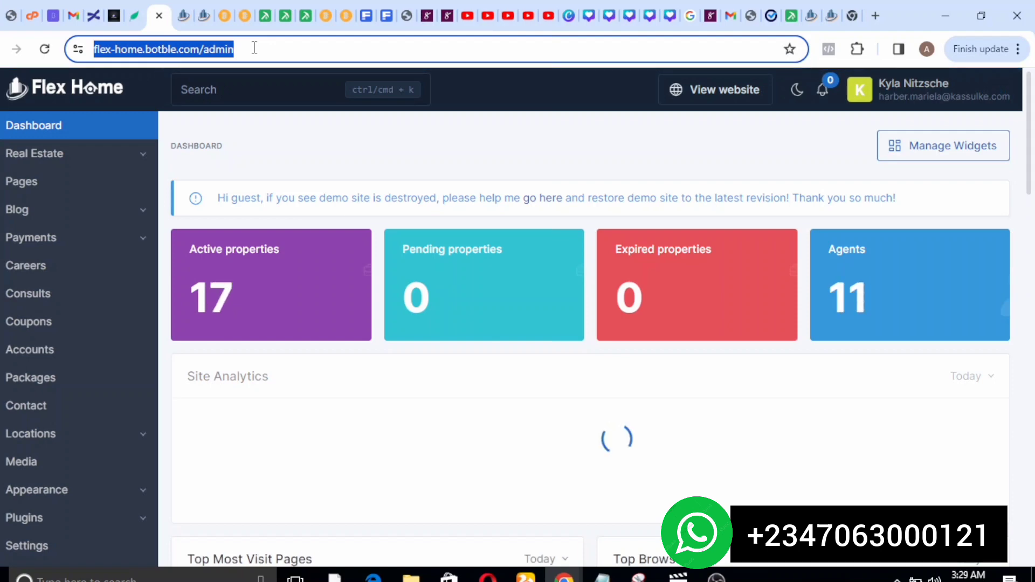
{"action": "left_click", "coordinate": [254, 49]}
{"action": "key", "text": "BackSpace"}
{"action": "key", "text": "BackSpace"}
{"action": "key", "text": "BackSpace"}
{"action": "key", "text": "BackSpace"}
{"action": "key", "text": "BackSpace"}
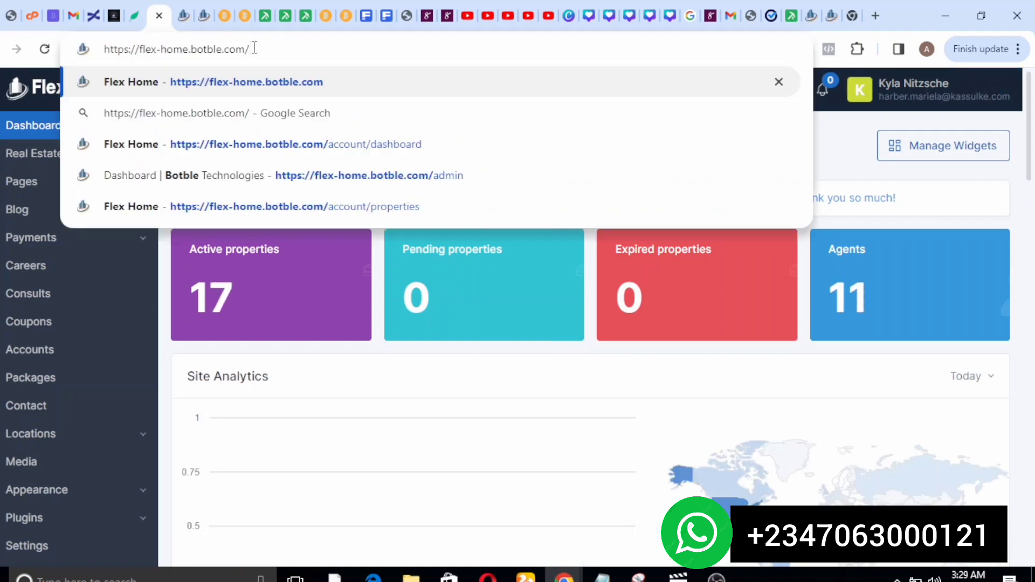
{"action": "key", "text": "Return"}
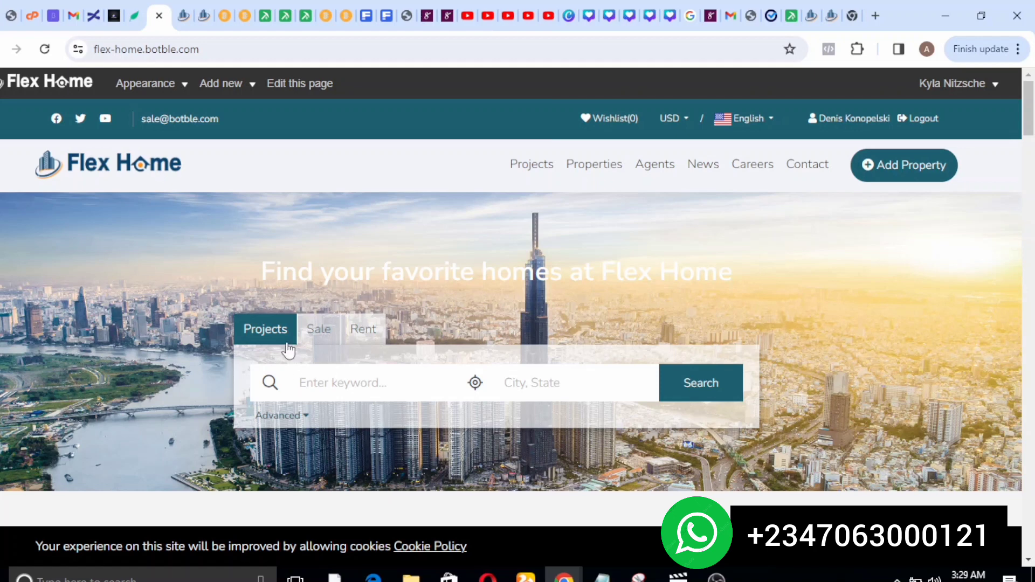
Step: Switch the hero search between Sale and Rent, settle on Sale, and type 'osahaka' as keyword
{"action": "left_click", "coordinate": [313, 333]}
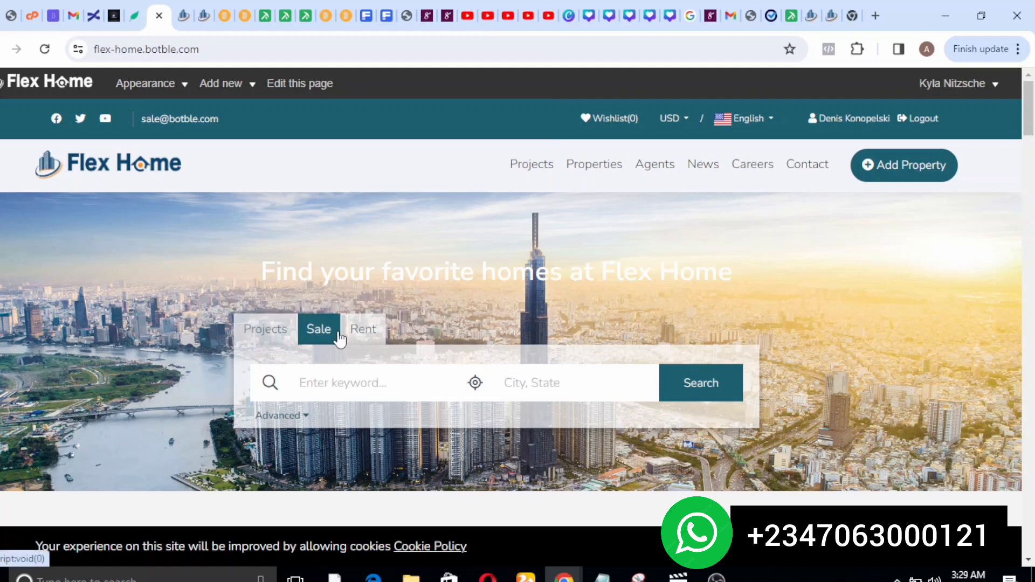
{"action": "left_click", "coordinate": [361, 333]}
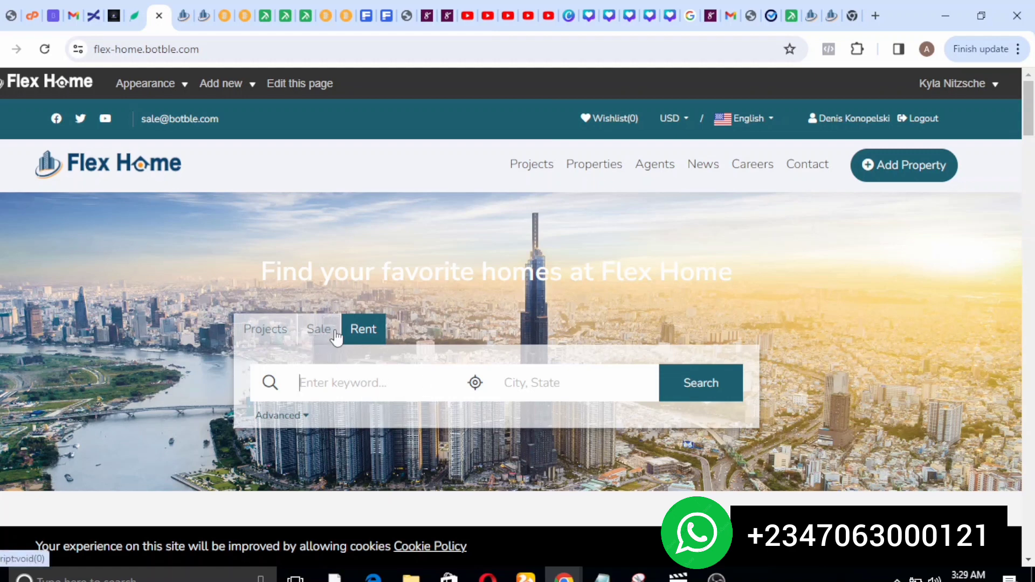
{"action": "left_click", "coordinate": [319, 337]}
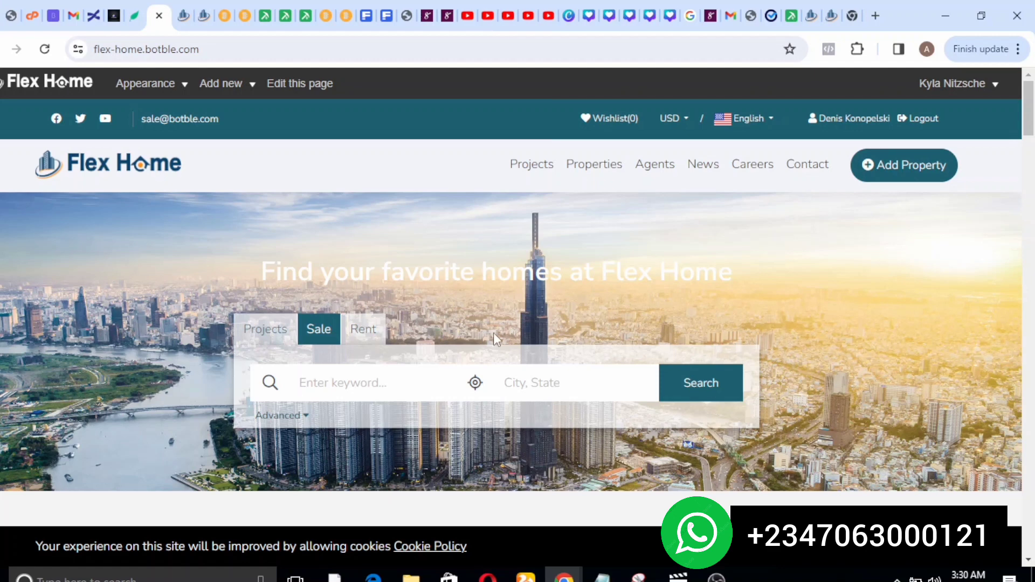
{"action": "left_click_drag", "start_coordinate": [1030, 99], "coordinate": [1032, 225]}
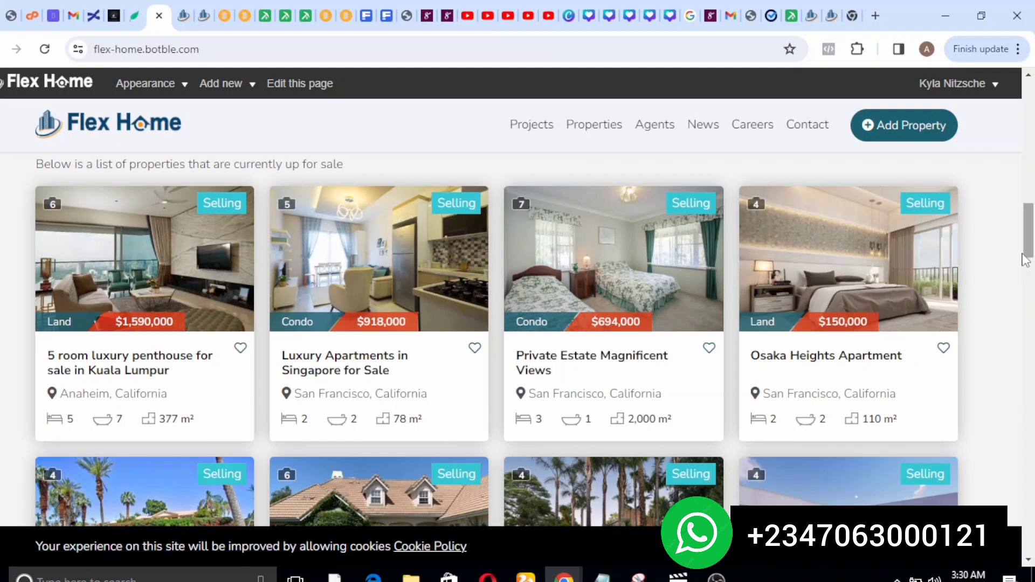
{"action": "left_click_drag", "start_coordinate": [1030, 259], "coordinate": [1031, 143]}
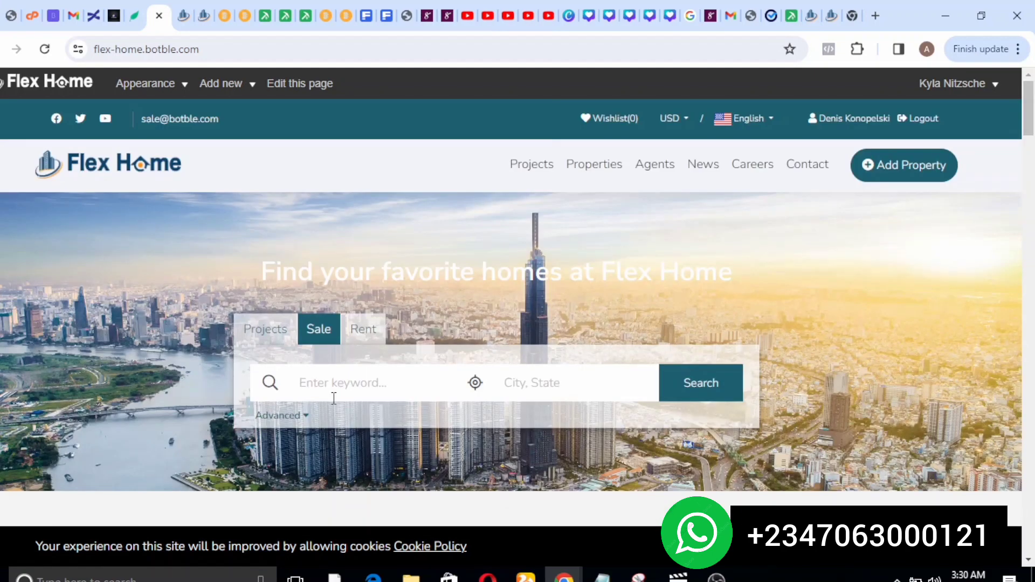
{"action": "type", "text": "osaha"}
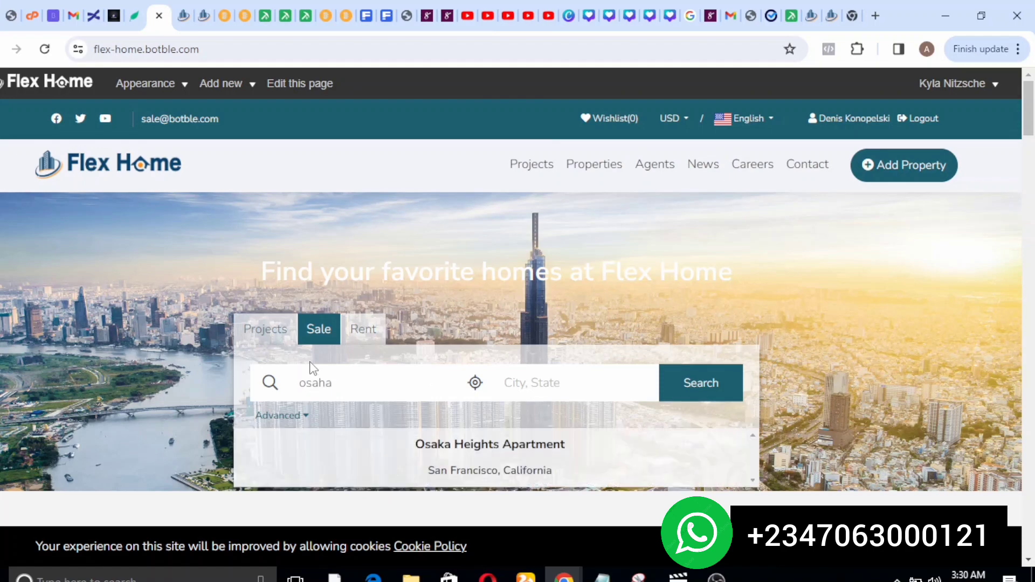
{"action": "type", "text": "ka"}
Step: Open the Osaka Heights Apartment listing and scroll through its details
{"action": "left_click", "coordinate": [461, 436]}
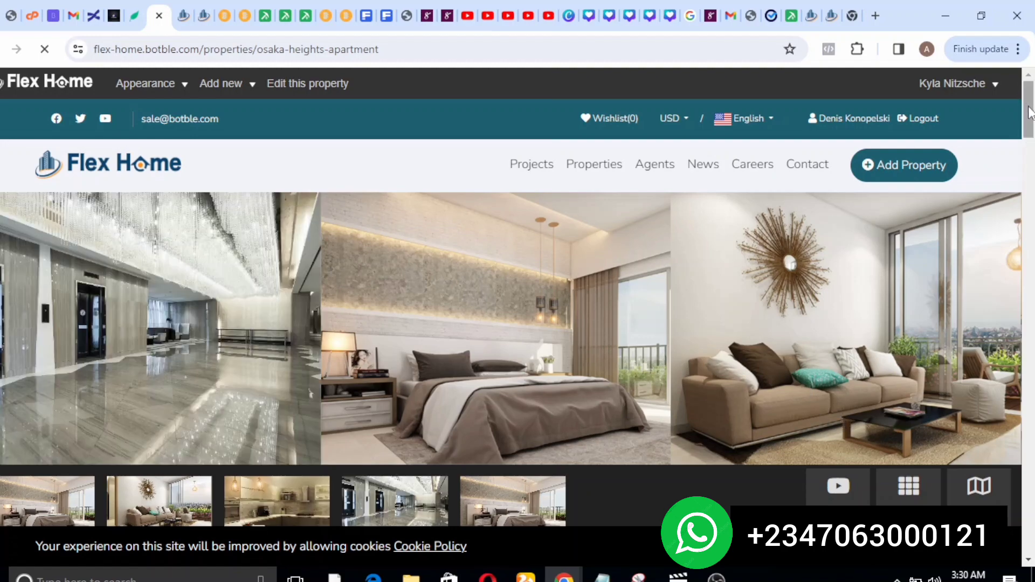
{"action": "scroll", "coordinate": [1030, 115], "scroll_direction": "down", "scroll_amount": 1}
{"action": "left_click_drag", "start_coordinate": [1030, 115], "coordinate": [1032, 171]}
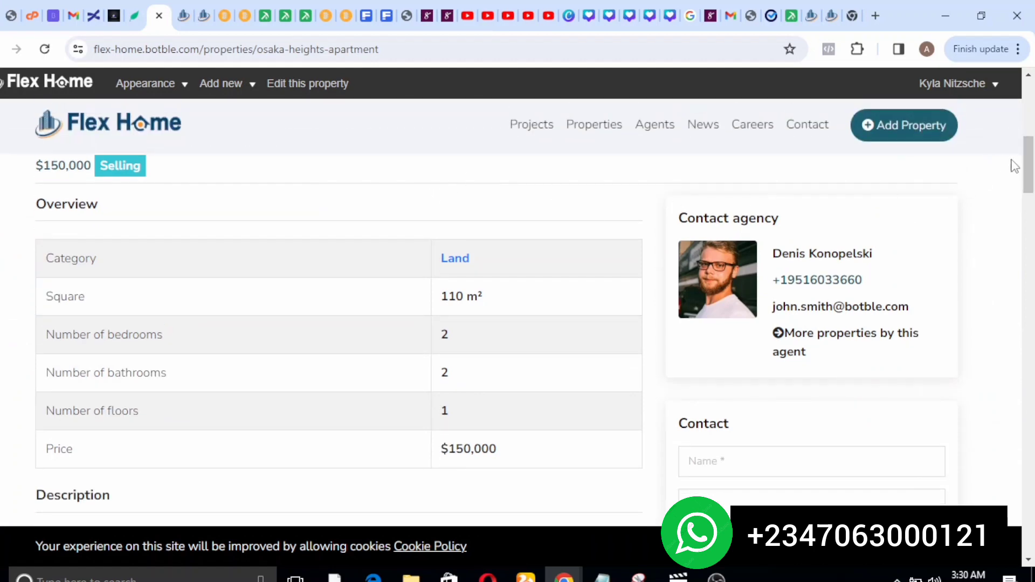
{"action": "mouse_move", "coordinate": [1030, 166]}
{"action": "left_mouse_down"}
{"action": "mouse_move", "coordinate": [1031, 144]}
{"action": "mouse_move", "coordinate": [1031, 152]}
{"action": "left_mouse_up"}
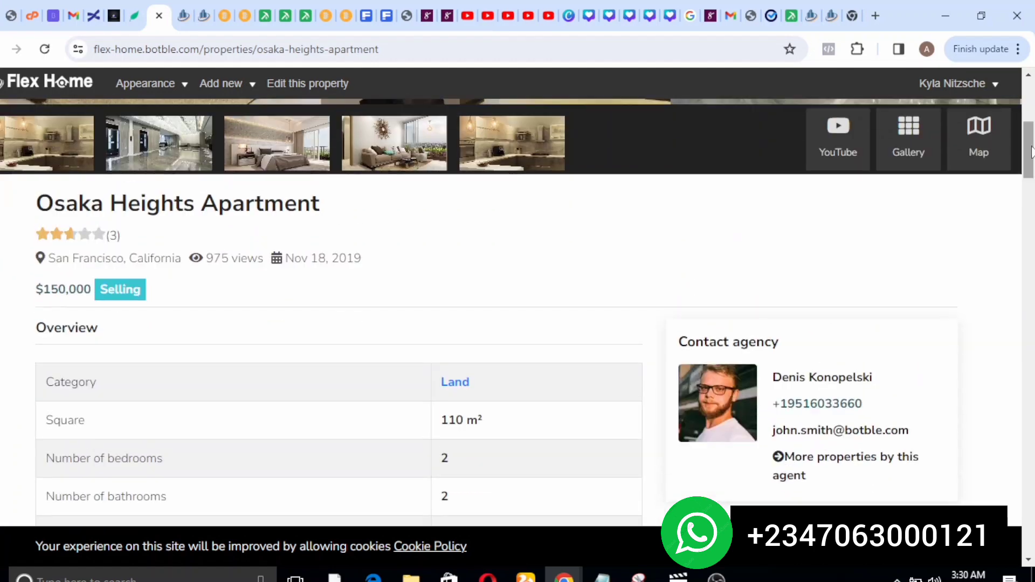
{"action": "scroll", "coordinate": [556, 209], "scroll_direction": "down", "scroll_amount": 3}
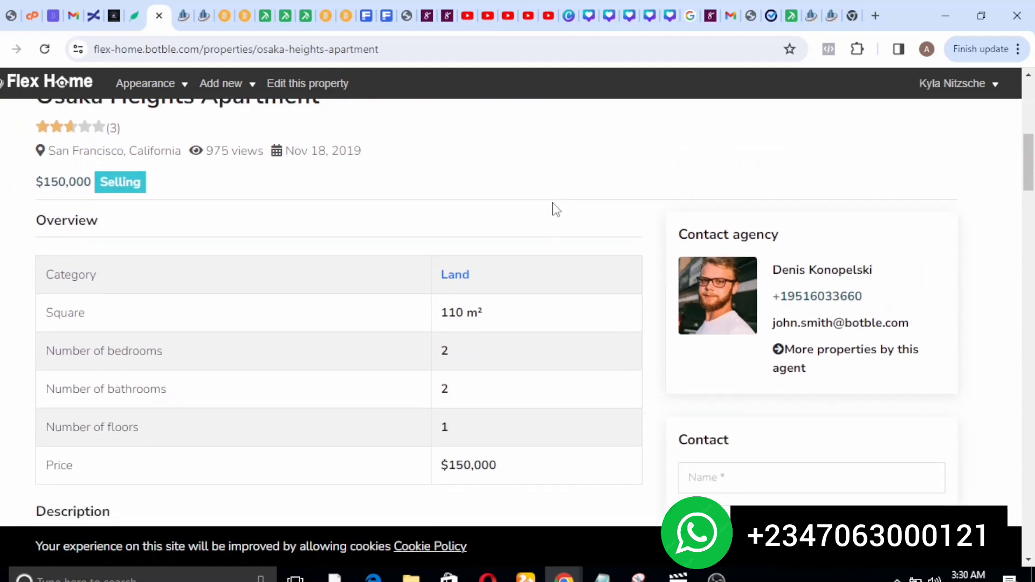
{"action": "scroll", "coordinate": [555, 209], "scroll_direction": "down", "scroll_amount": 2}
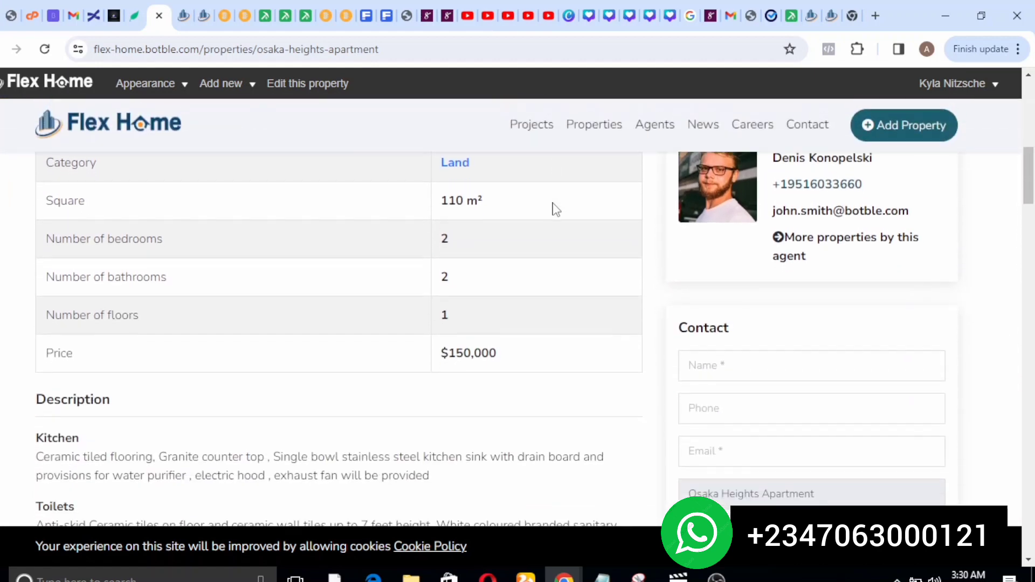
{"action": "scroll", "coordinate": [556, 209], "scroll_direction": "down", "scroll_amount": 2}
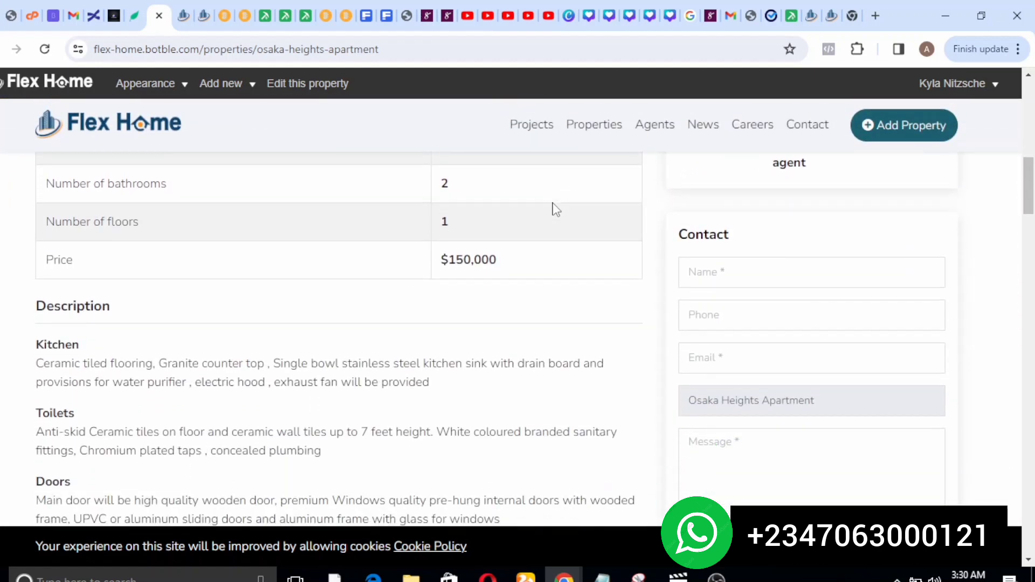
{"action": "scroll", "coordinate": [555, 209], "scroll_direction": "down", "scroll_amount": 4}
{"action": "scroll", "coordinate": [555, 209], "scroll_direction": "up", "scroll_amount": 8}
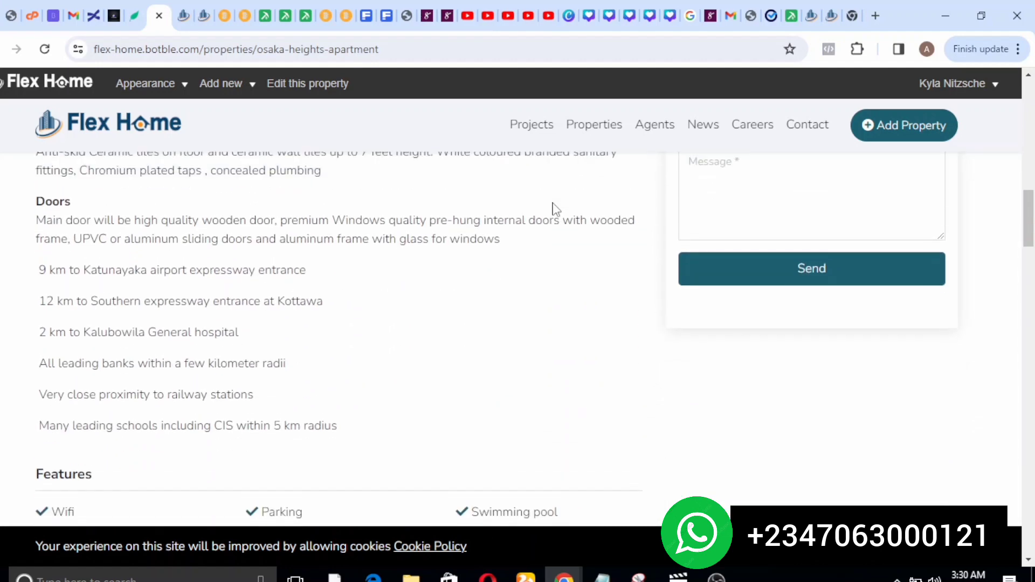
{"action": "scroll", "coordinate": [555, 209], "scroll_direction": "up", "scroll_amount": 1}
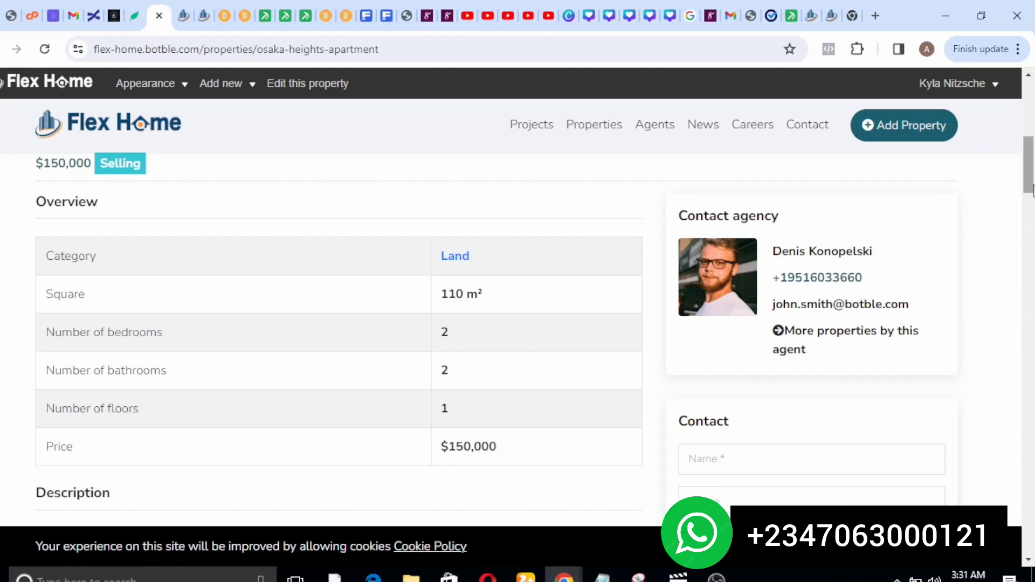
{"action": "scroll", "coordinate": [1027, 213], "scroll_direction": "down", "scroll_amount": 3}
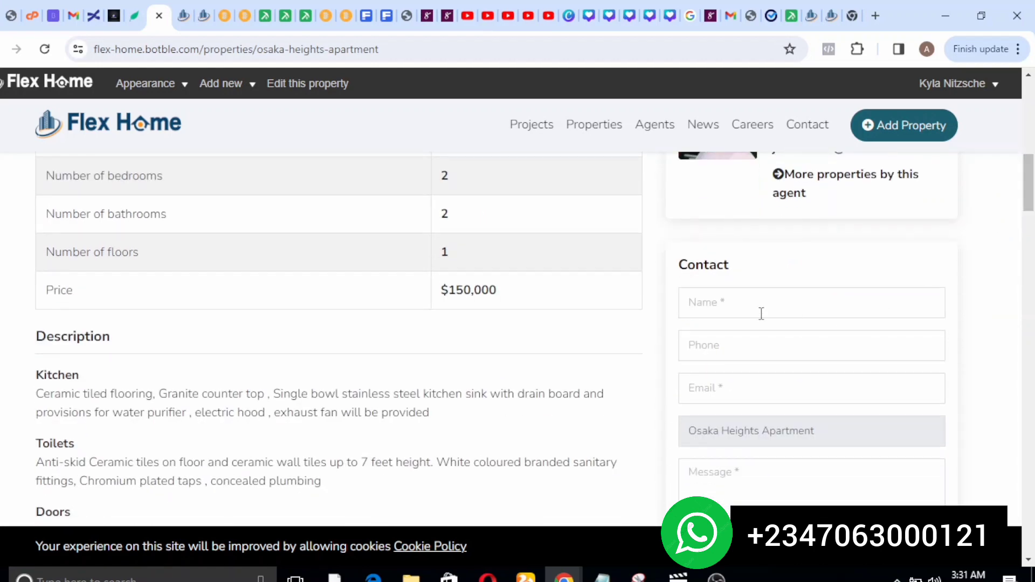
{"action": "left_click_drag", "start_coordinate": [1030, 194], "coordinate": [1032, 317]}
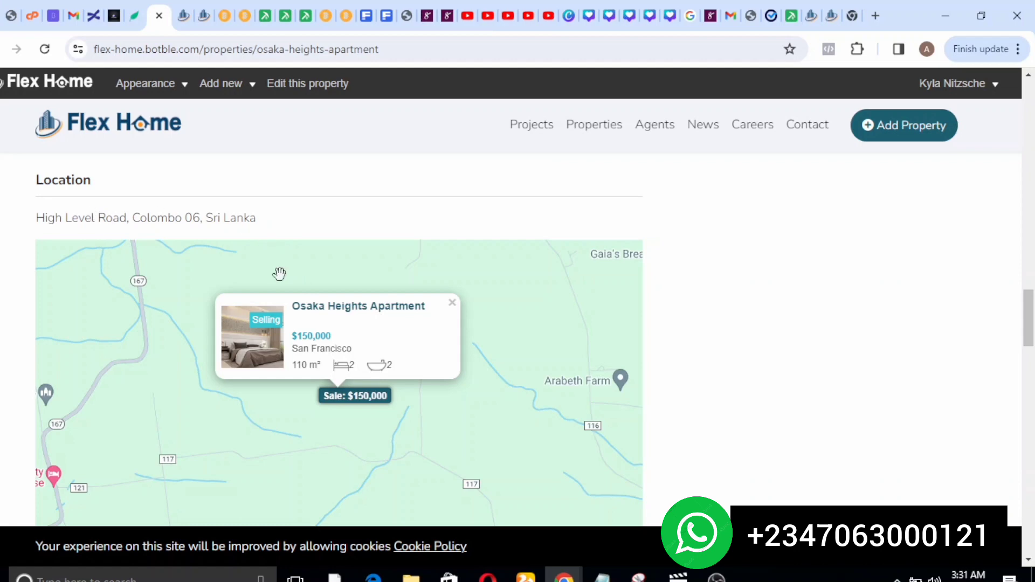
{"action": "left_click_drag", "start_coordinate": [1031, 293], "coordinate": [1031, 209]}
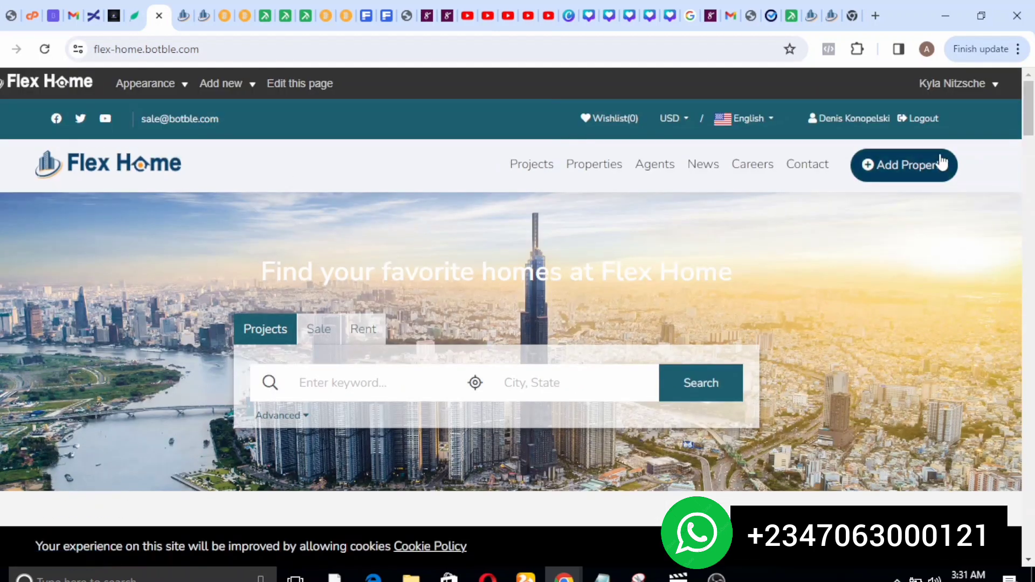
Step: Log out, look over the registration form, then return to the Login form
{"action": "left_click", "coordinate": [923, 120]}
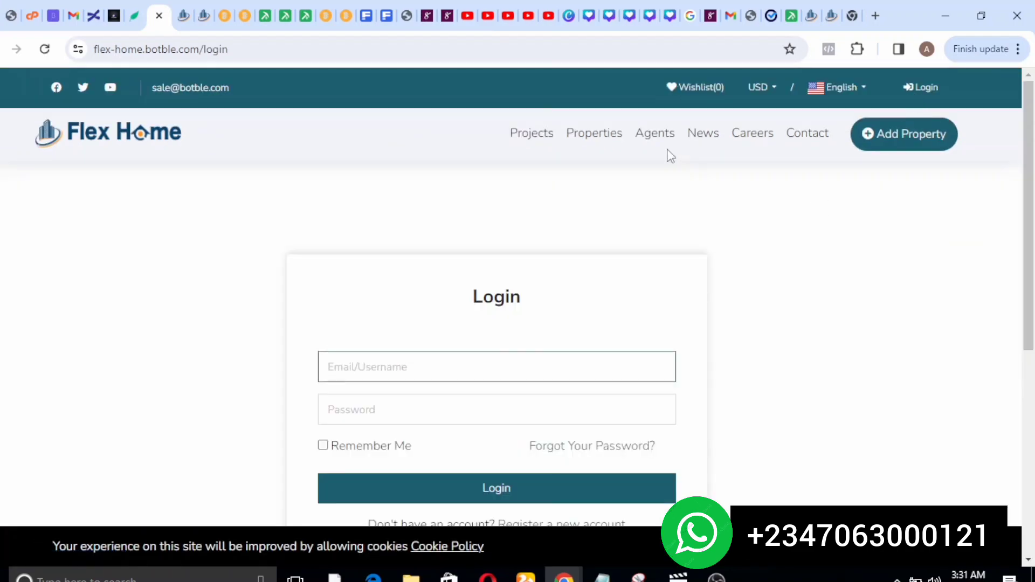
{"action": "left_click_drag", "start_coordinate": [1028, 202], "coordinate": [1032, 314]}
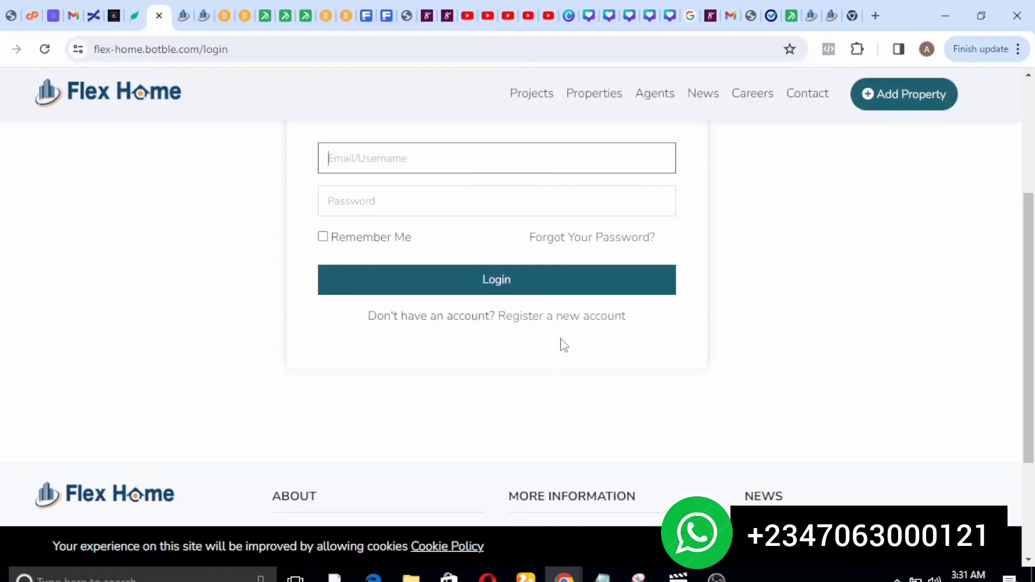
{"action": "left_click", "coordinate": [542, 323]}
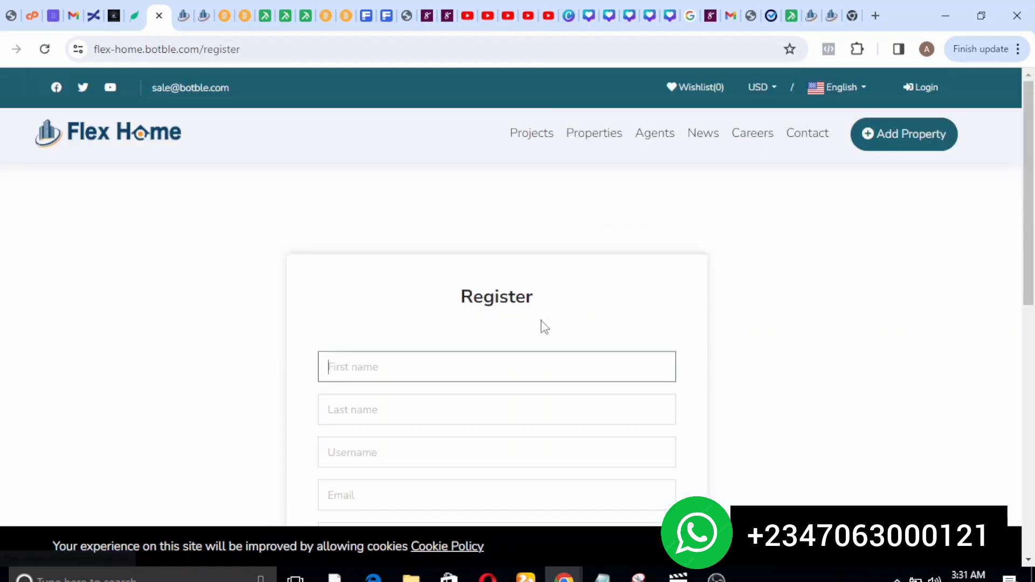
{"action": "left_click_drag", "start_coordinate": [1032, 229], "coordinate": [1033, 338]}
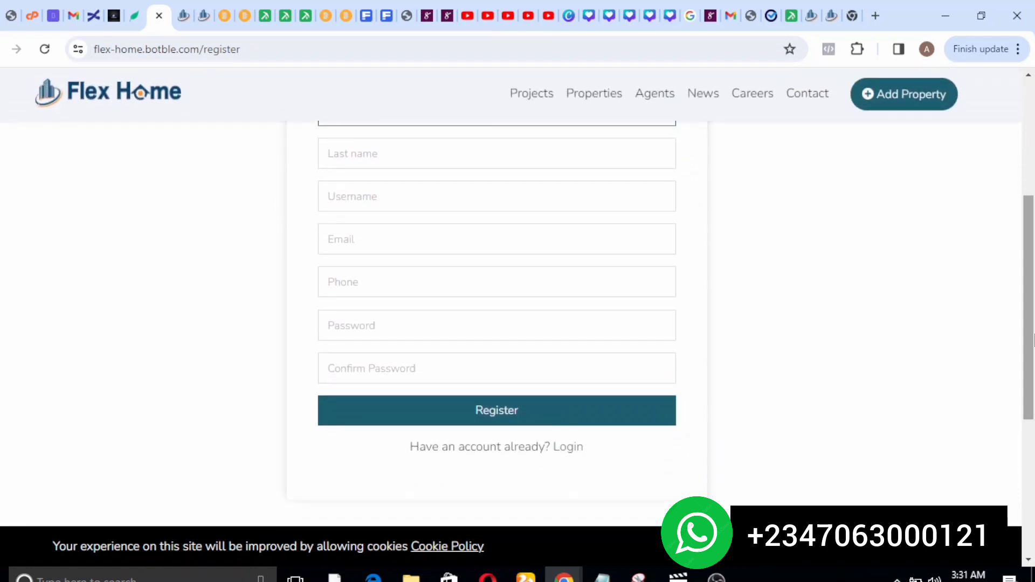
{"action": "left_click", "coordinate": [556, 452]}
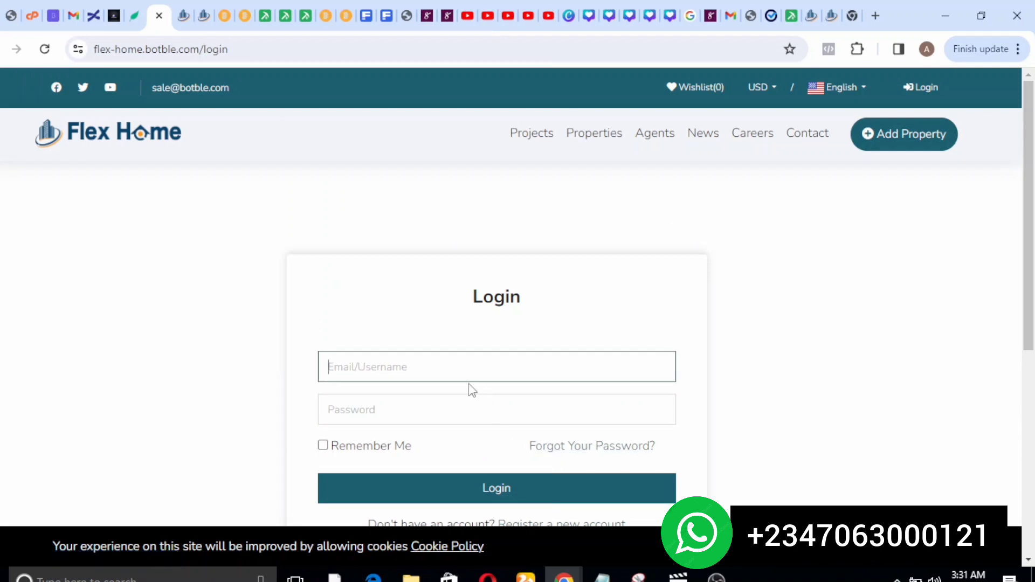
Step: Sign in with the demo agent account's e-mail and password
{"action": "left_click", "coordinate": [435, 360]}
{"action": "key", "text": "ctrl+v"}
{"action": "left_click", "coordinate": [404, 417]}
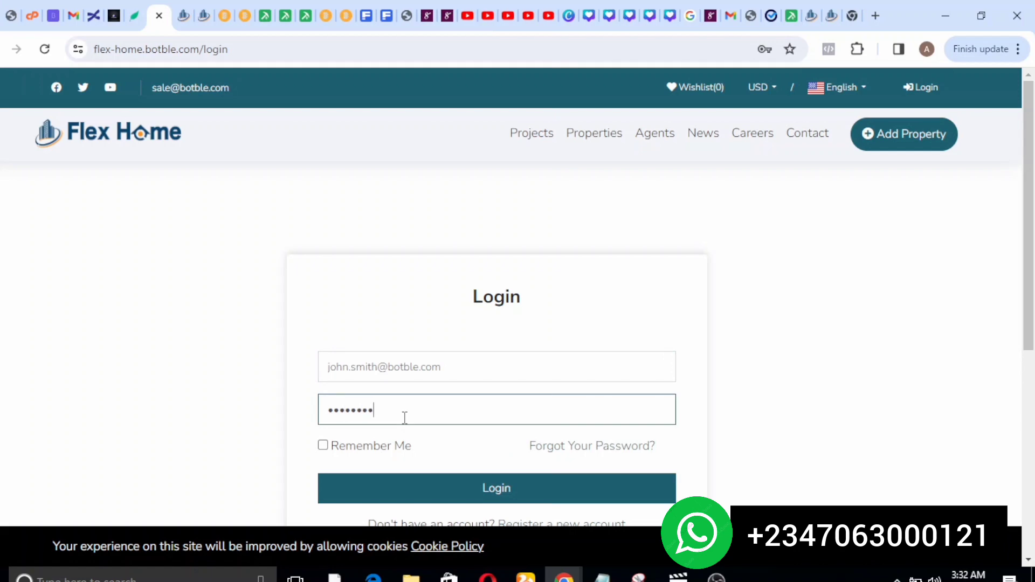
{"action": "left_click", "coordinate": [392, 478]}
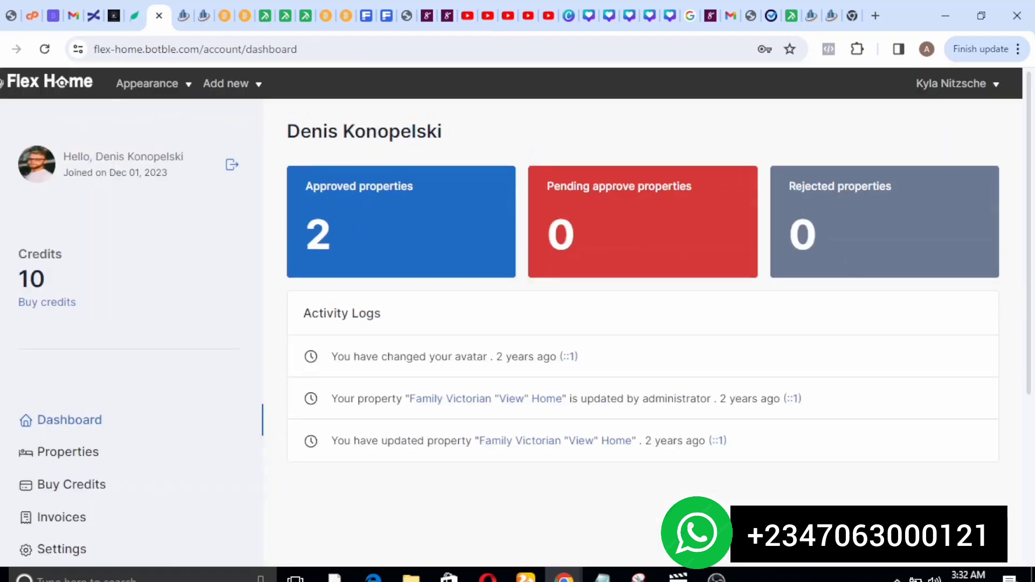
Step: Go back through previous pages to the homepage, dismissing the password breach warning
{"action": "key", "text": "alt+Left"}
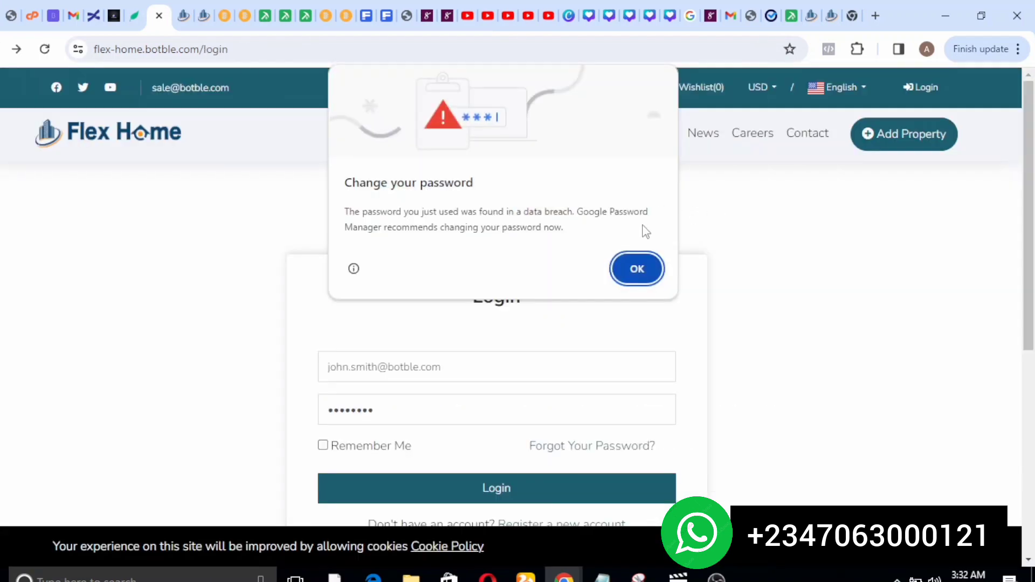
{"action": "left_click", "coordinate": [638, 269]}
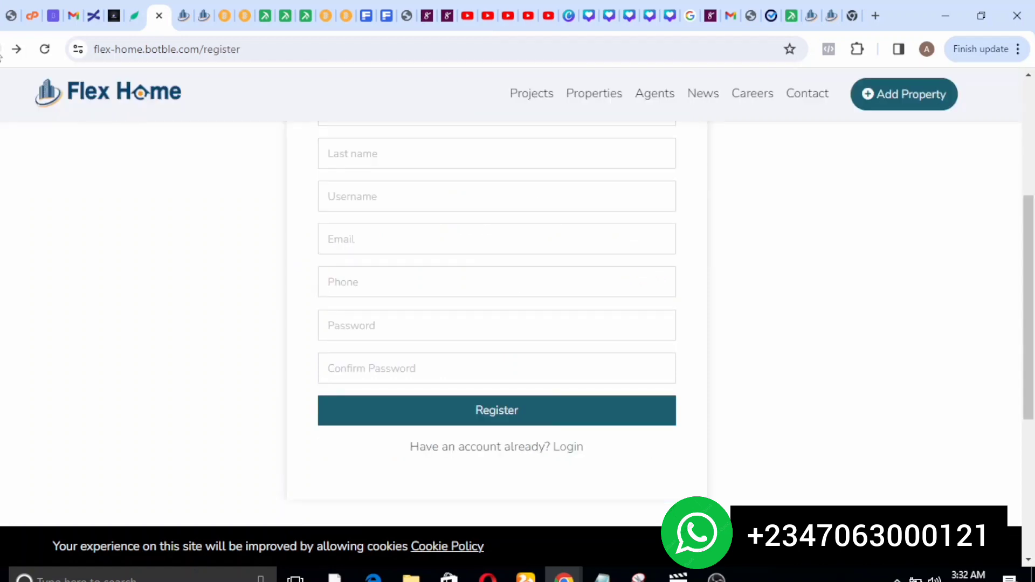
{"action": "left_click", "coordinate": [1, 56]}
{"action": "left_click", "coordinate": [2, 56]}
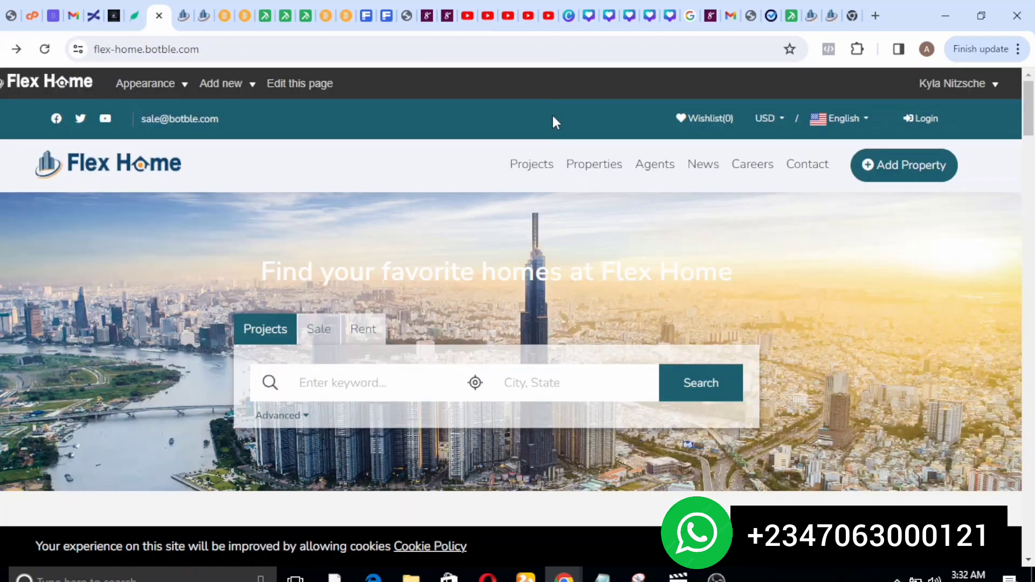
Step: Check the site language options, then enter the agent account area and scroll it
{"action": "left_click", "coordinate": [858, 120]}
{"action": "left_click", "coordinate": [928, 121]}
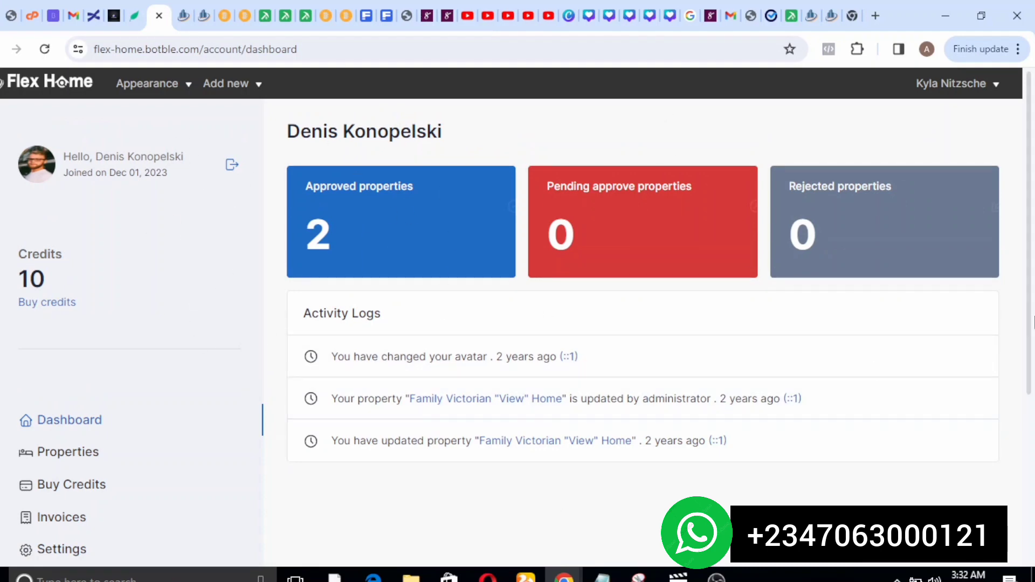
{"action": "scroll", "coordinate": [1033, 319], "scroll_direction": "down", "scroll_amount": 2}
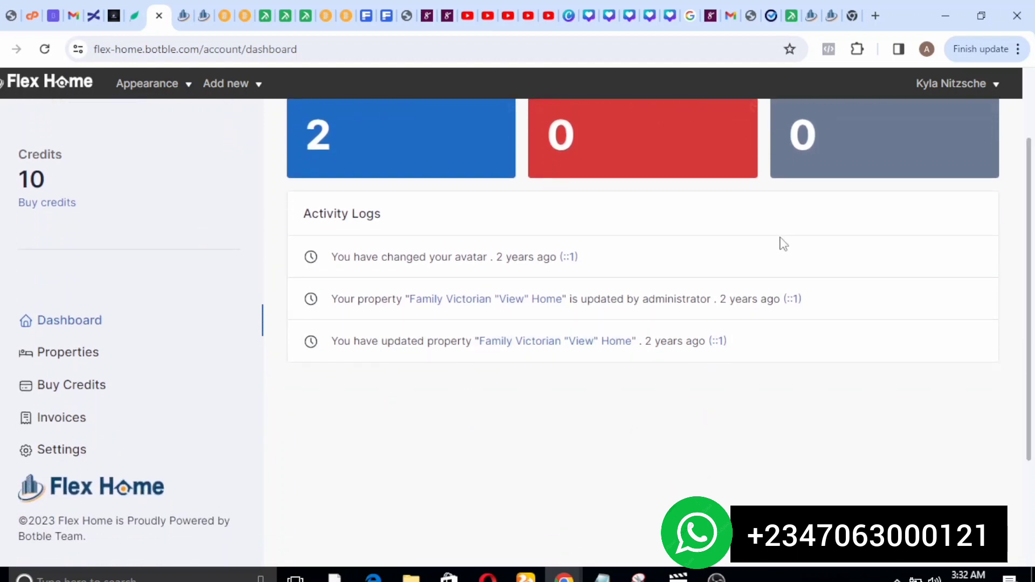
{"action": "scroll", "coordinate": [1033, 302], "scroll_direction": "up", "scroll_amount": 2}
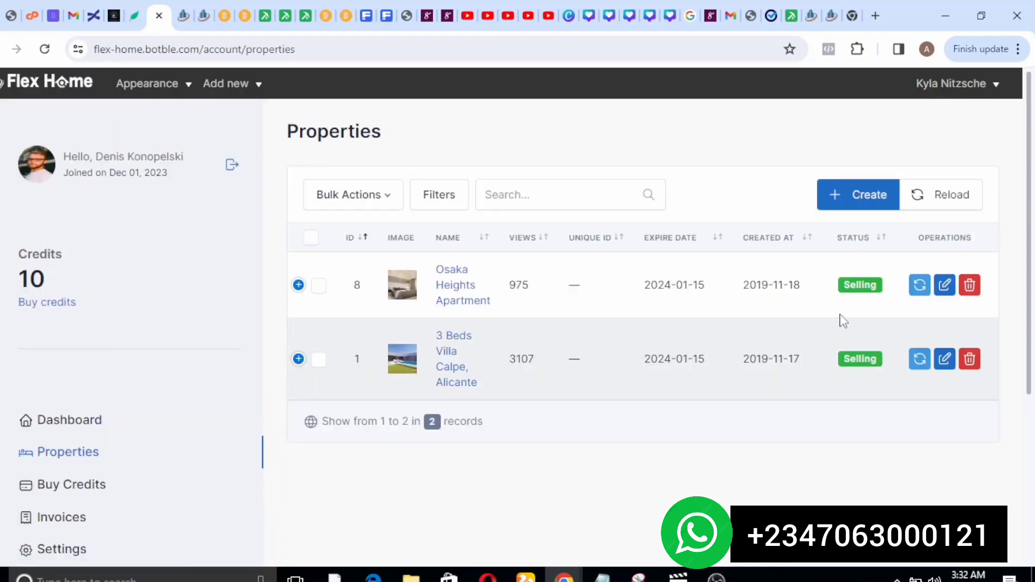
{"action": "left_click", "coordinate": [868, 195]}
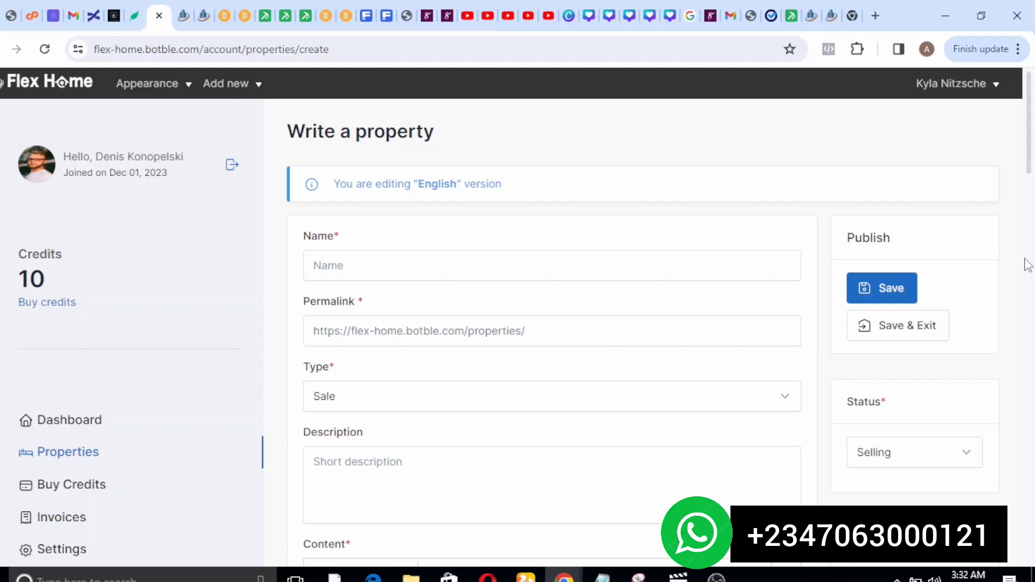
{"action": "scroll", "coordinate": [1029, 159], "scroll_direction": "down", "scroll_amount": 3}
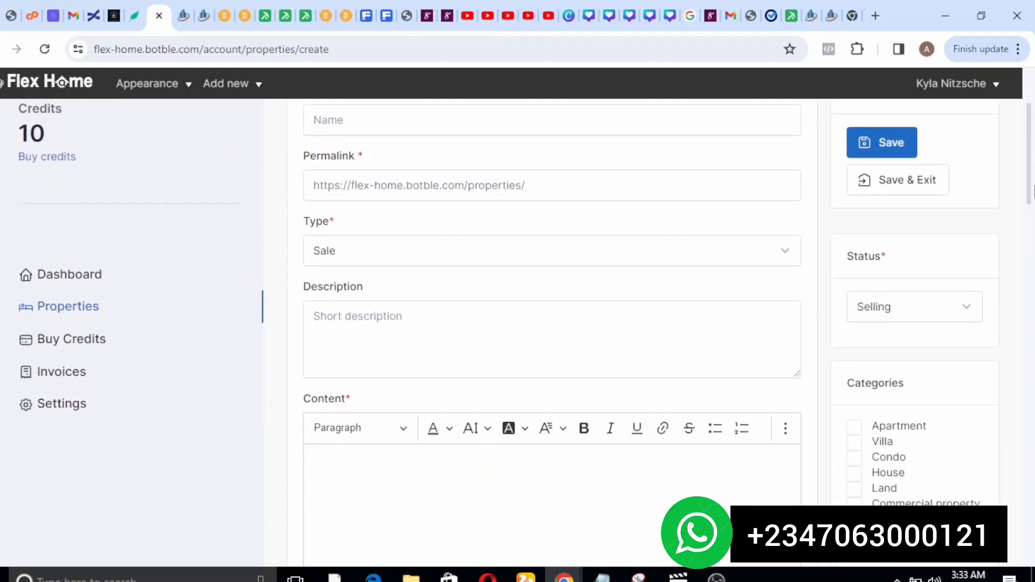
{"action": "left_click", "coordinate": [785, 253]}
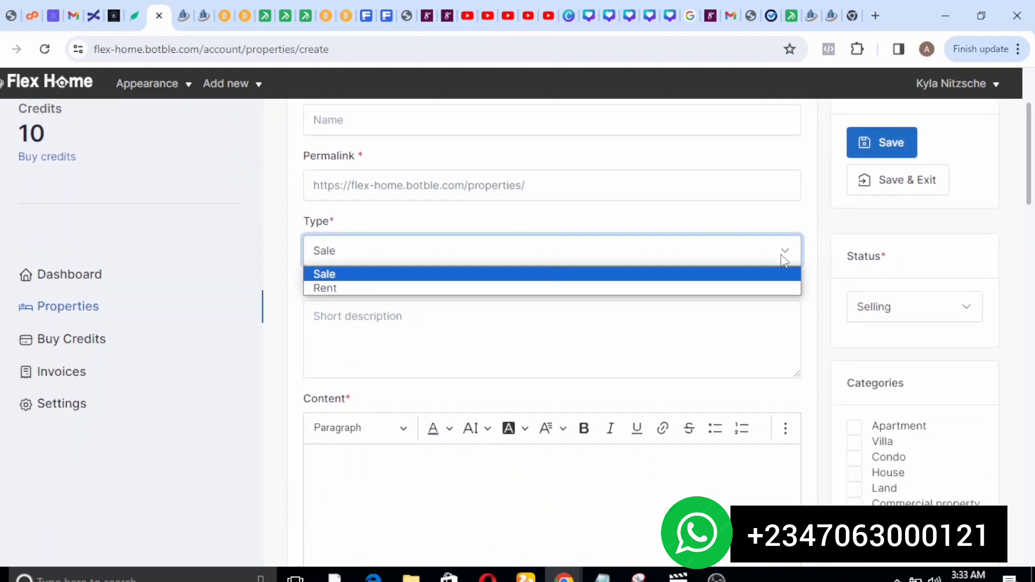
{"action": "left_click", "coordinate": [771, 275]}
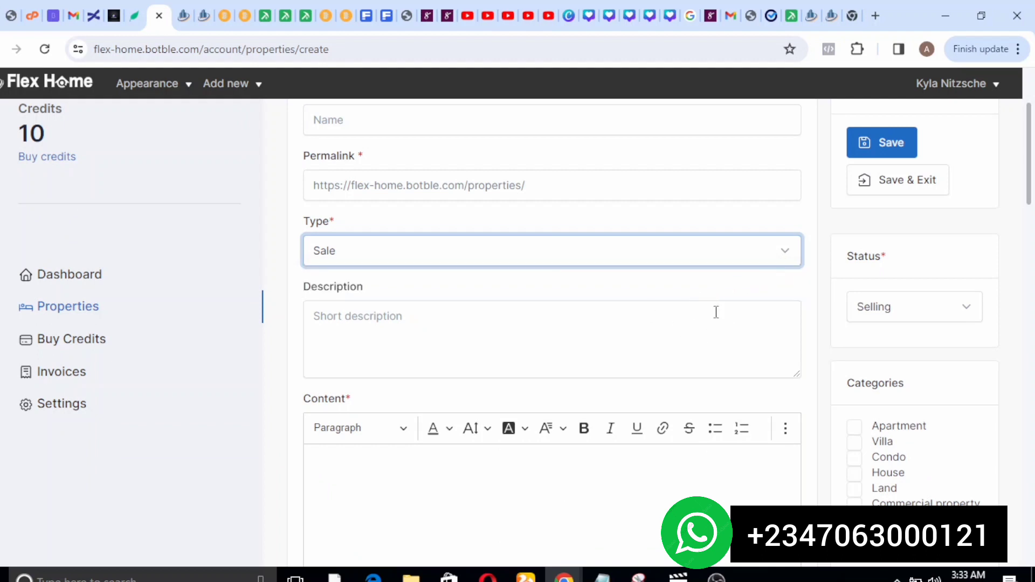
{"action": "left_click_drag", "start_coordinate": [1029, 161], "coordinate": [1032, 276]}
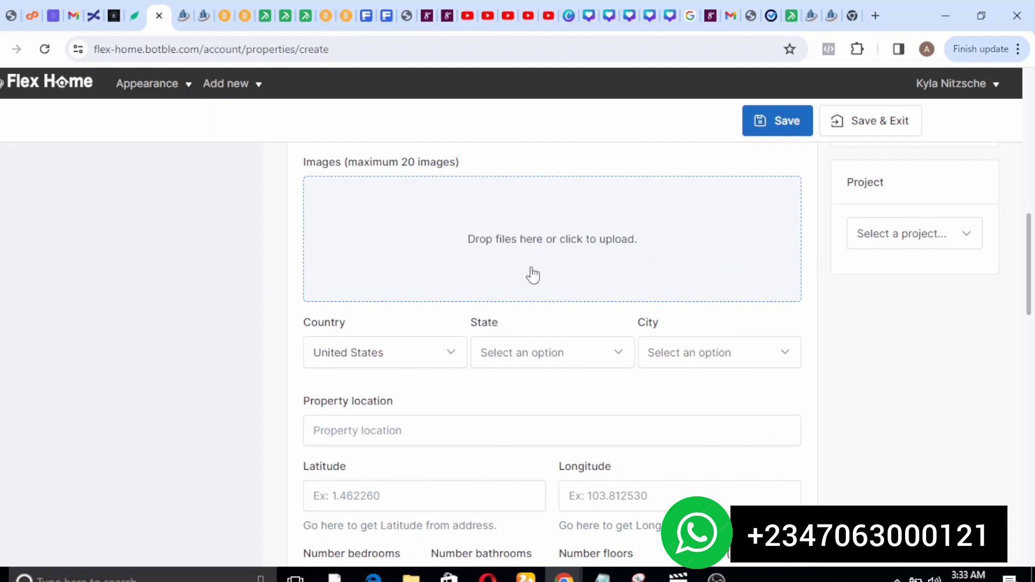
{"action": "left_click", "coordinate": [454, 351]}
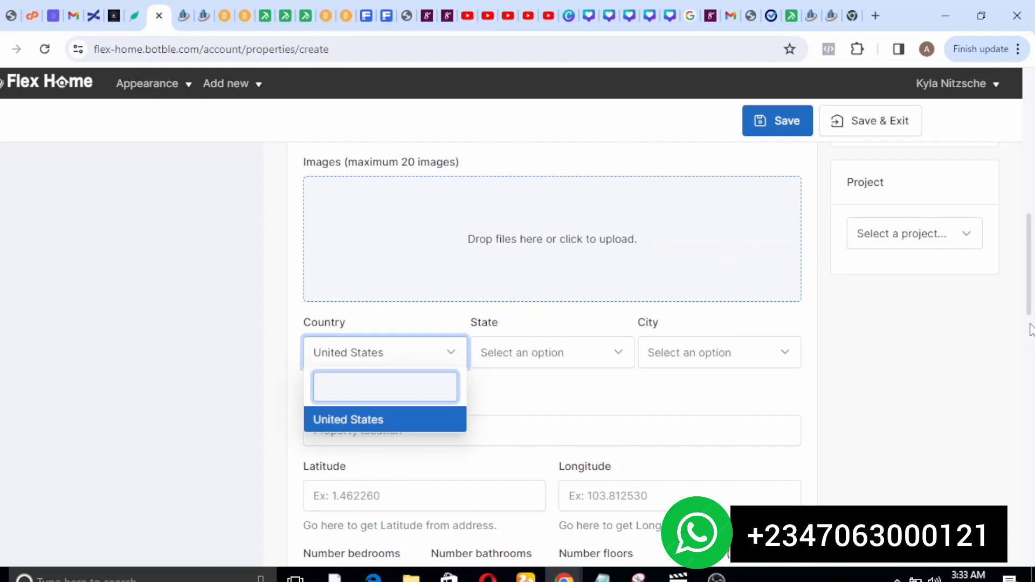
{"action": "left_click_drag", "start_coordinate": [1030, 304], "coordinate": [1030, 143]}
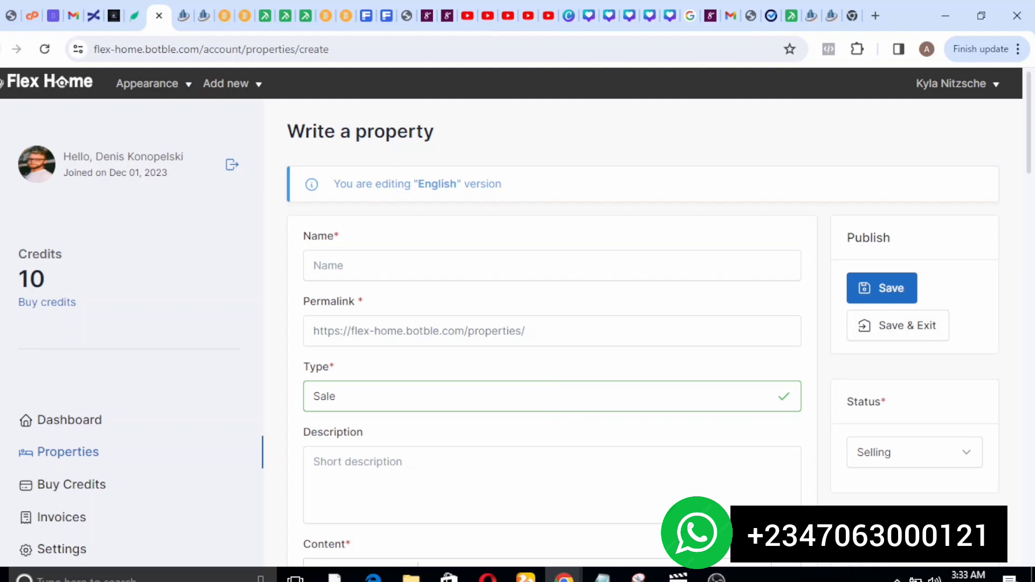
{"action": "key", "text": "alt+Left"}
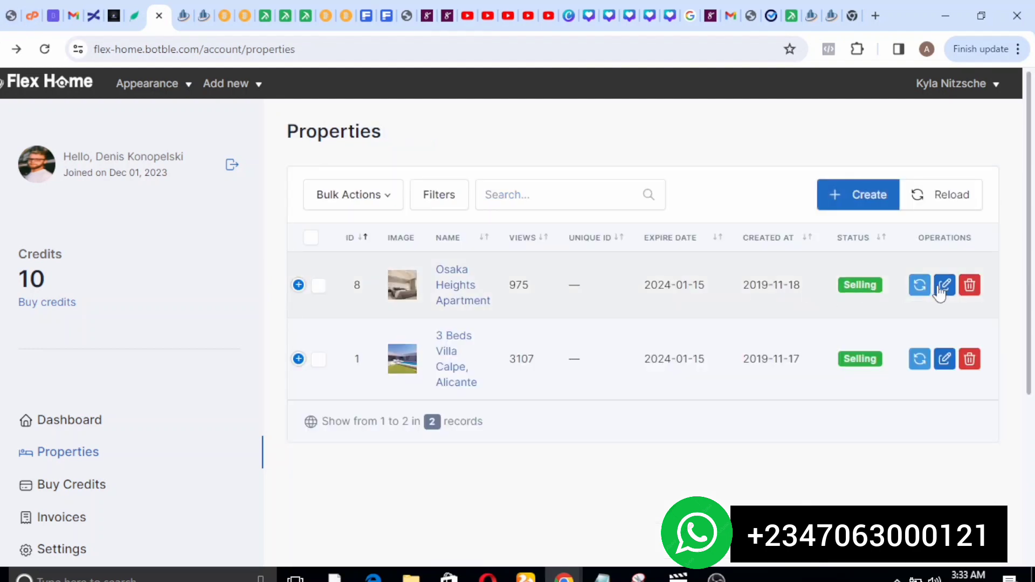
Step: Open the Osaka Heights Apartment listing for editing and scroll through its form
{"action": "left_click", "coordinate": [944, 294]}
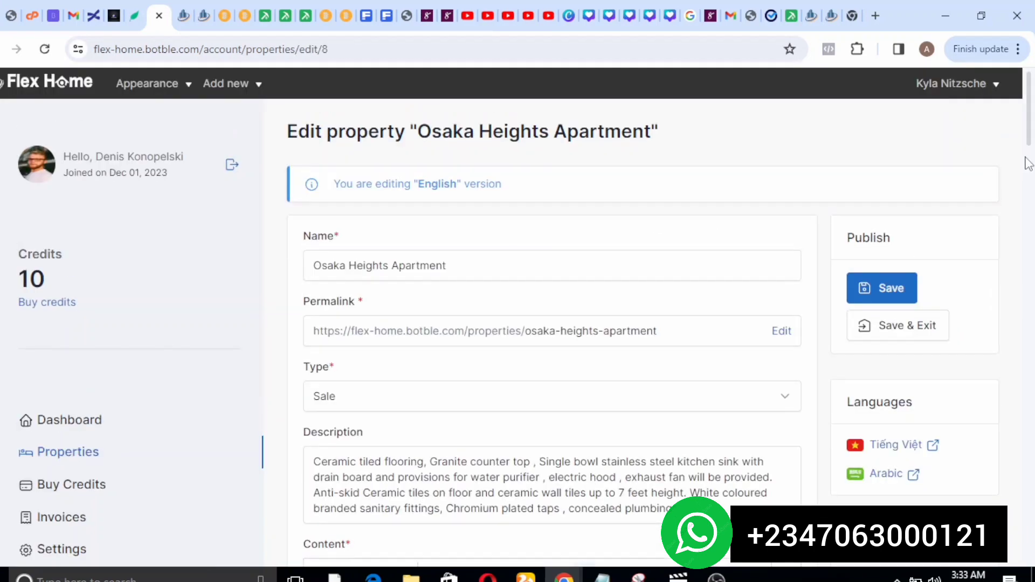
{"action": "scroll", "coordinate": [1027, 123], "scroll_direction": "down", "scroll_amount": 3}
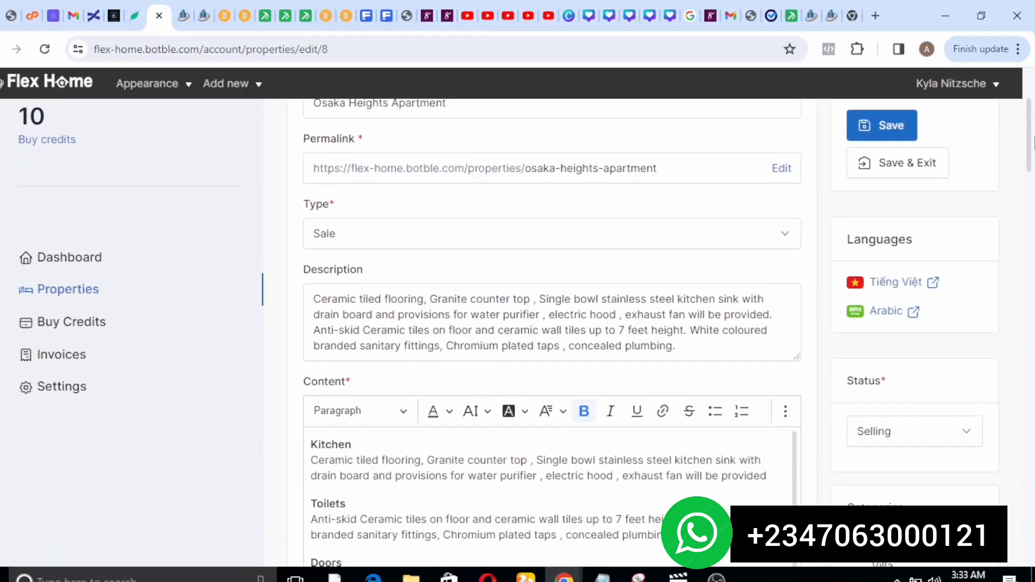
{"action": "scroll", "coordinate": [1032, 147], "scroll_direction": "down", "scroll_amount": 3}
{"action": "scroll", "coordinate": [1032, 146], "scroll_direction": "up", "scroll_amount": 3}
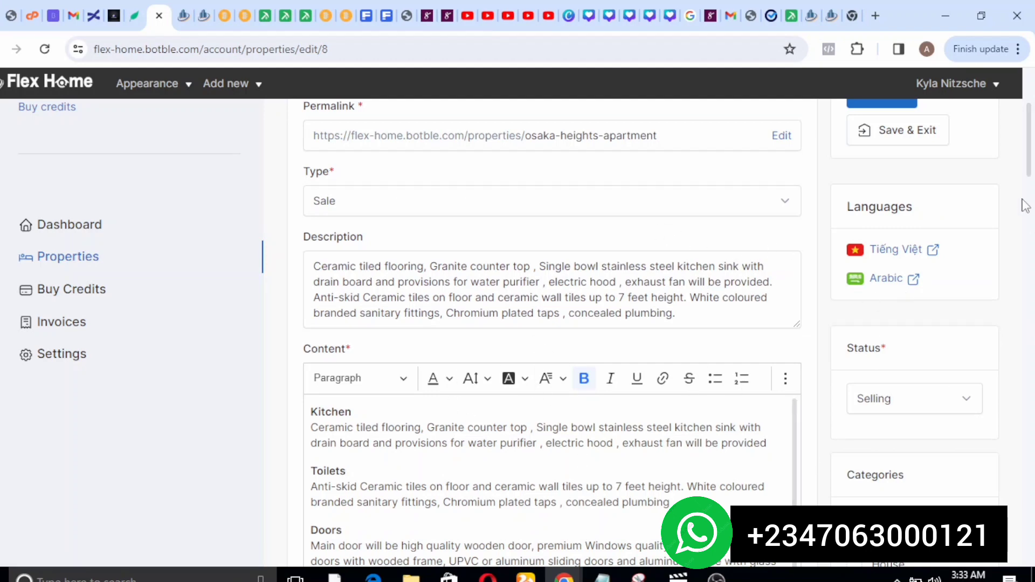
{"action": "scroll", "coordinate": [1031, 150], "scroll_direction": "down", "scroll_amount": 4}
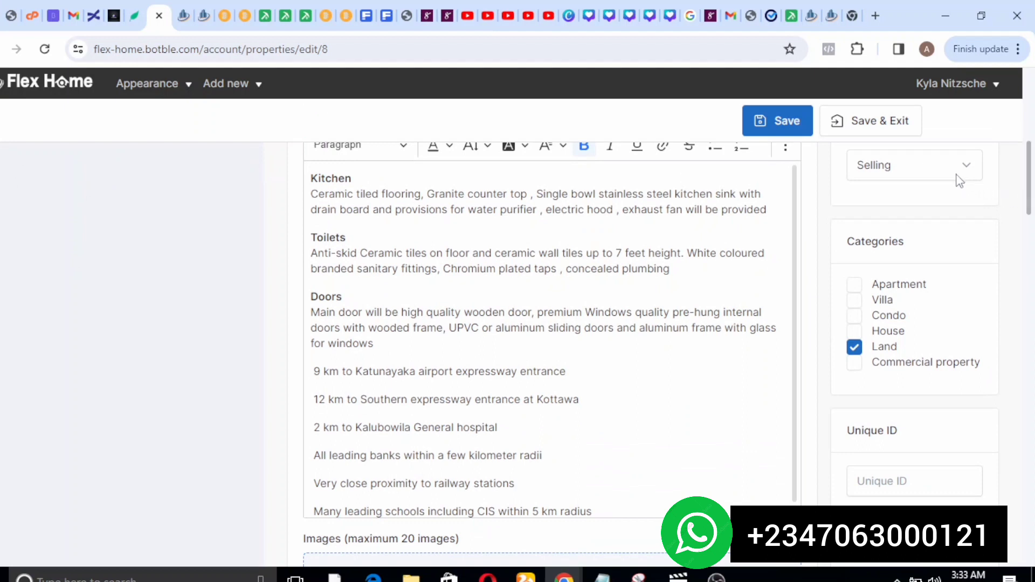
Step: Browse the status options, keep the status as Selling, and return to the Properties list
{"action": "left_click", "coordinate": [956, 178]}
{"action": "key", "text": "Up"}
{"action": "key", "text": "Up"}
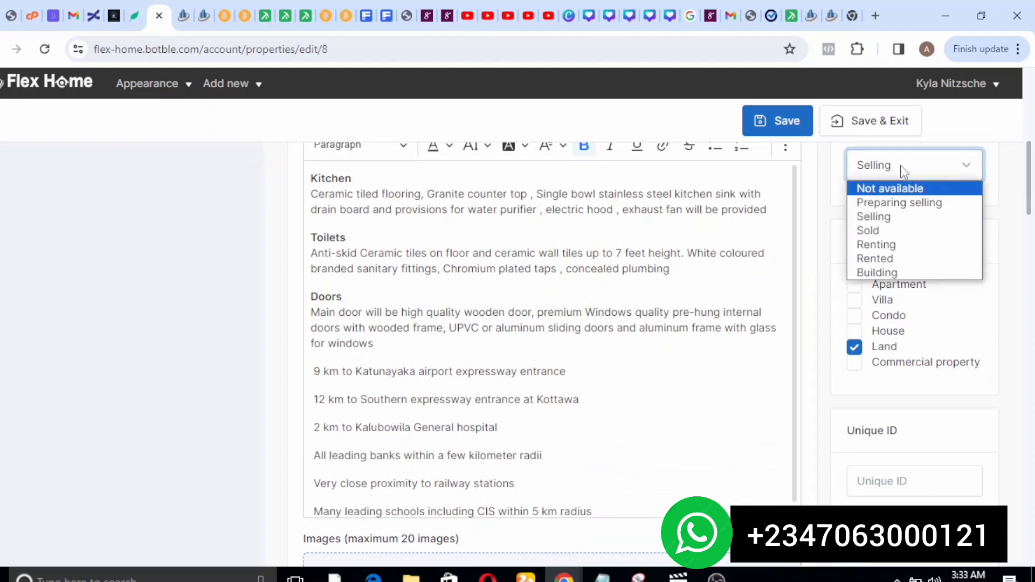
{"action": "left_click", "coordinate": [839, 212]}
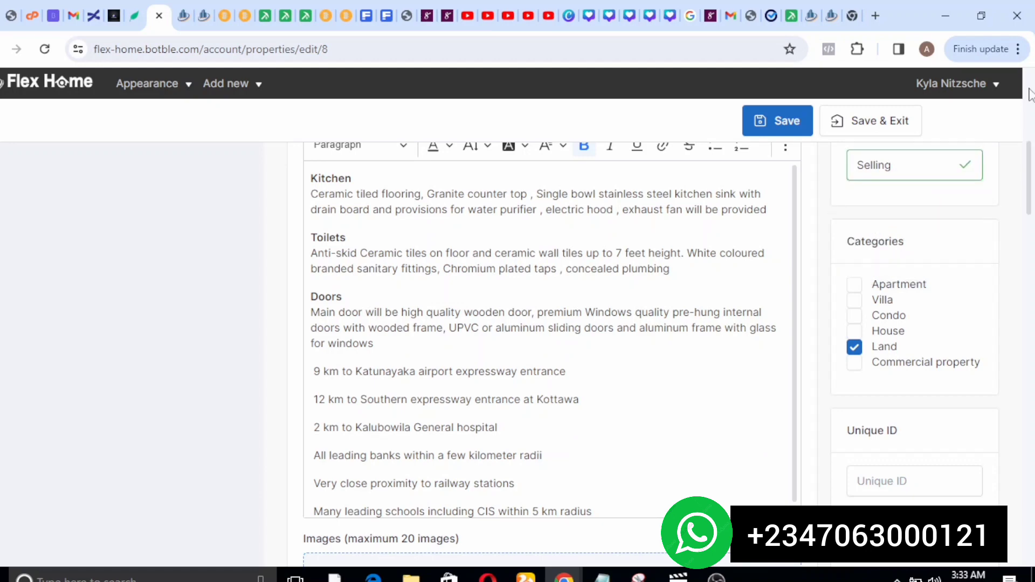
{"action": "left_click_drag", "start_coordinate": [1028, 172], "coordinate": [261, 351]}
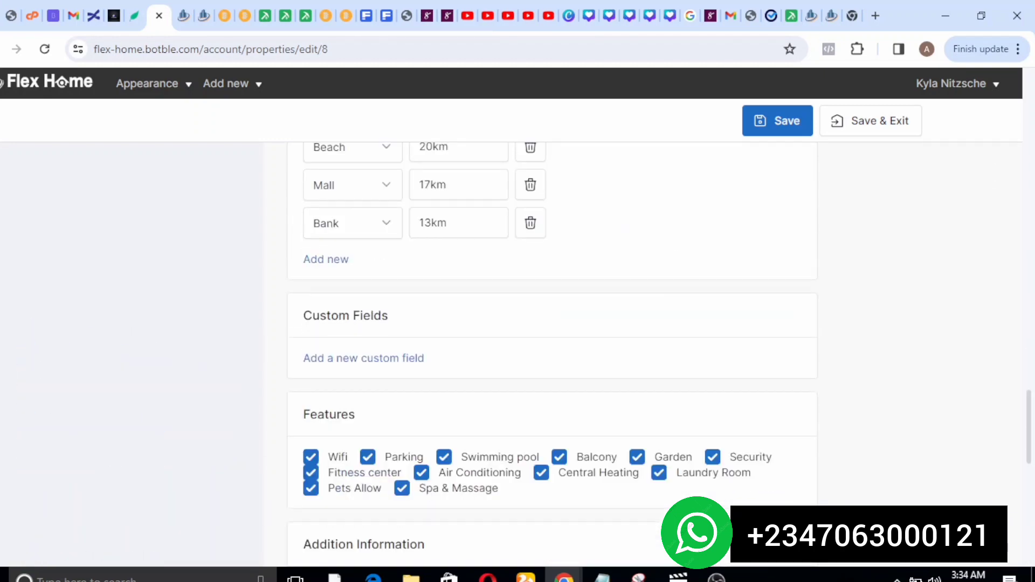
{"action": "key", "text": "alt+Left"}
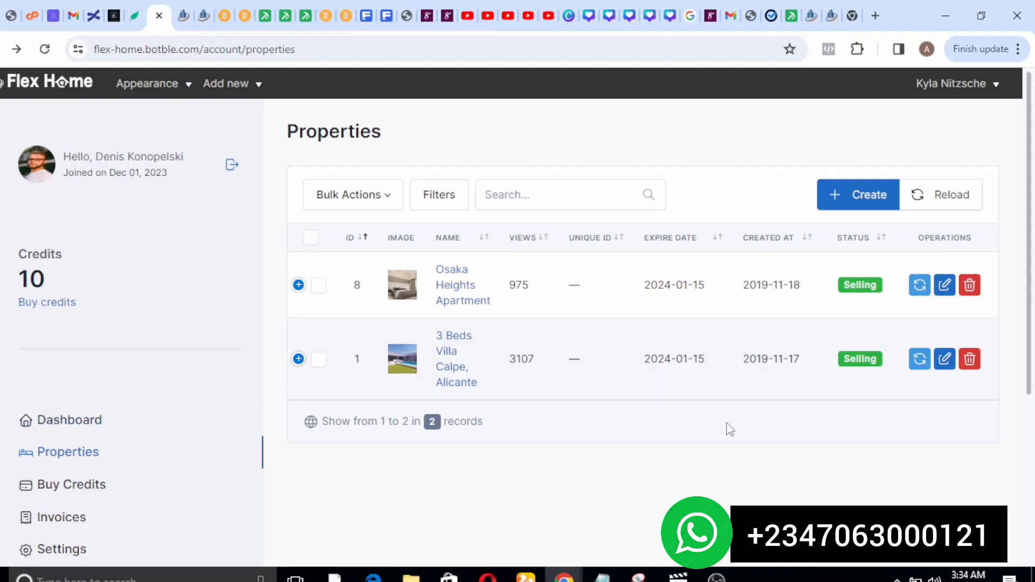
Step: Review the Buy Credits packages and transactions, then open the agent's Invoices list
{"action": "left_click", "coordinate": [110, 487]}
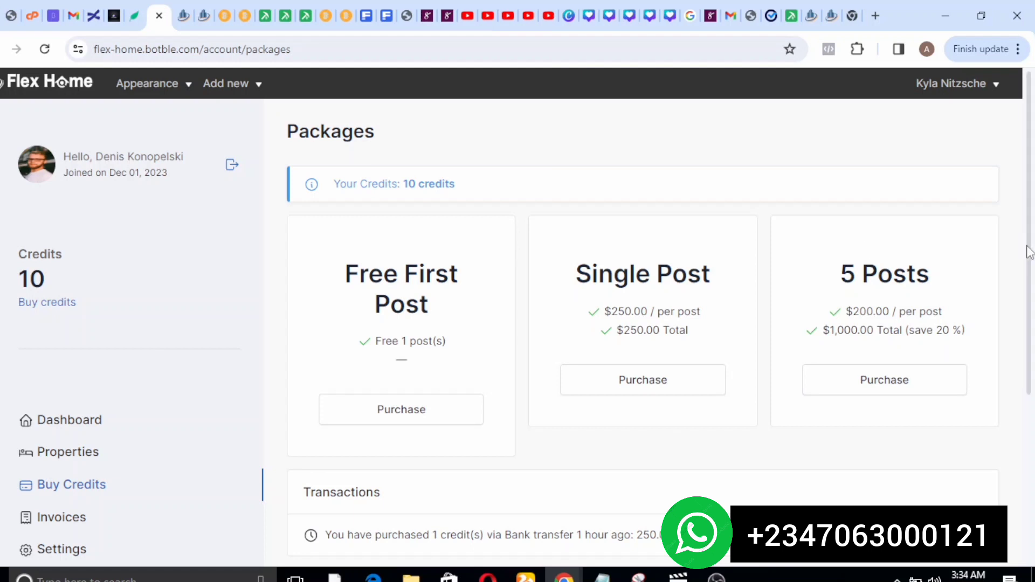
{"action": "scroll", "coordinate": [1032, 246], "scroll_direction": "down", "scroll_amount": 1}
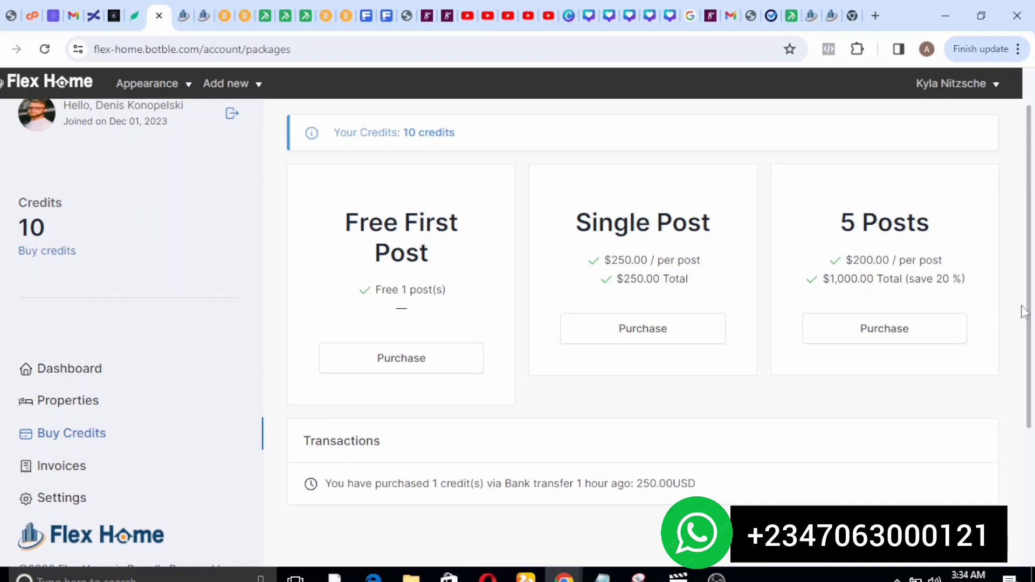
{"action": "left_click_drag", "start_coordinate": [1026, 312], "coordinate": [1034, 349]}
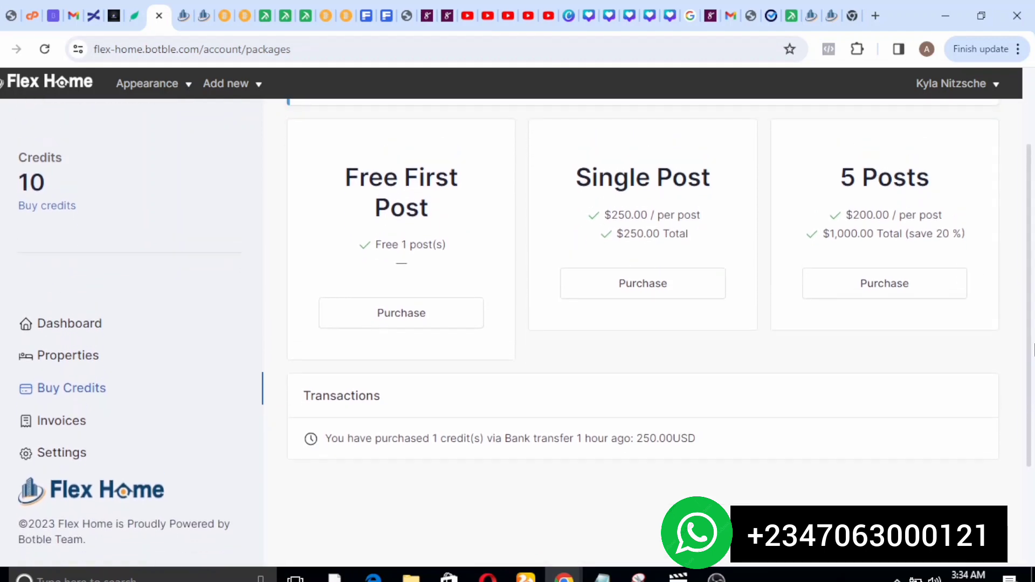
{"action": "left_click", "coordinate": [56, 424]}
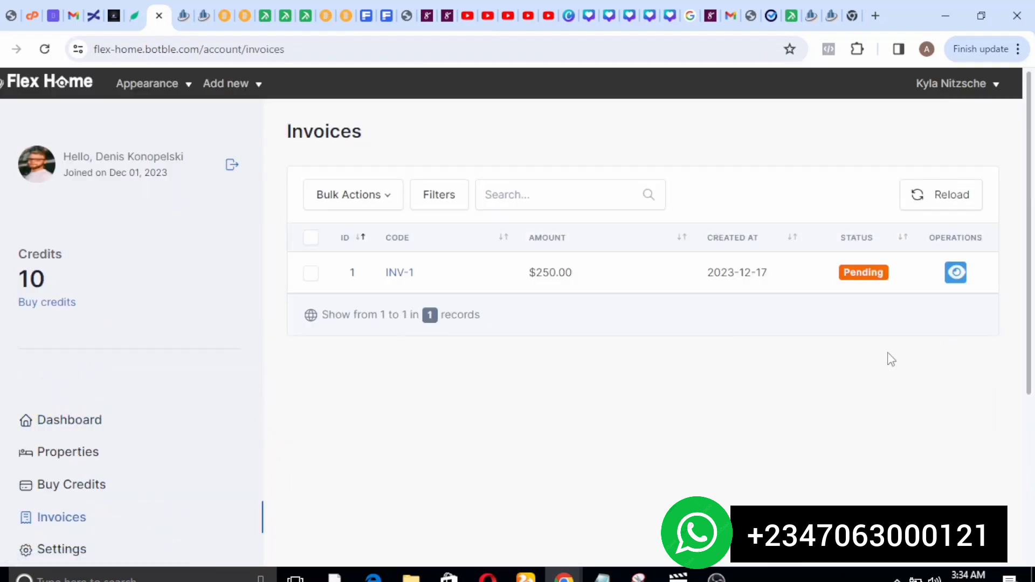
Step: View the details of the $250.00 invoice INV-1 and scroll through them
{"action": "left_click", "coordinate": [958, 275]}
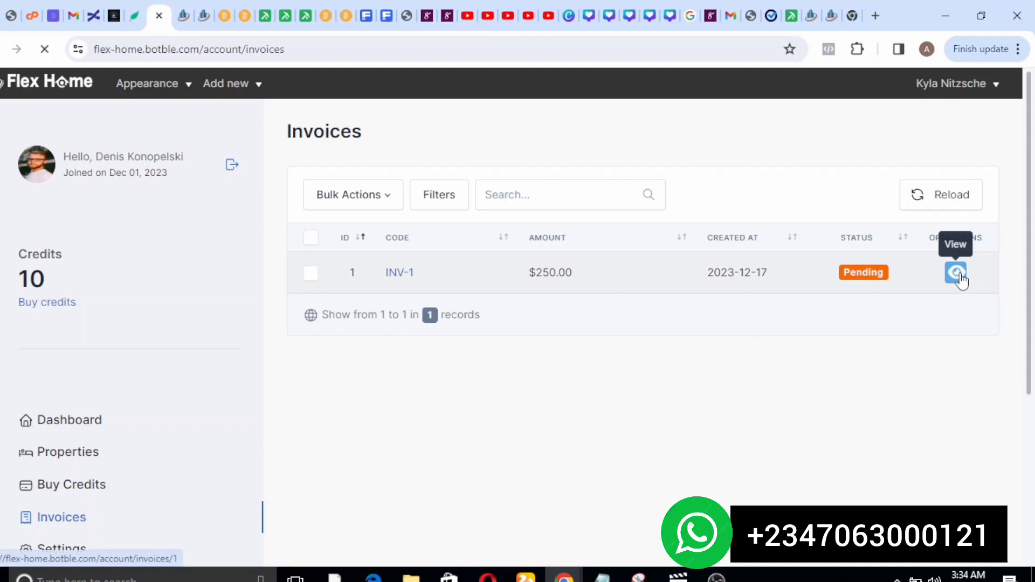
{"action": "left_click_drag", "start_coordinate": [1031, 207], "coordinate": [1033, 299]}
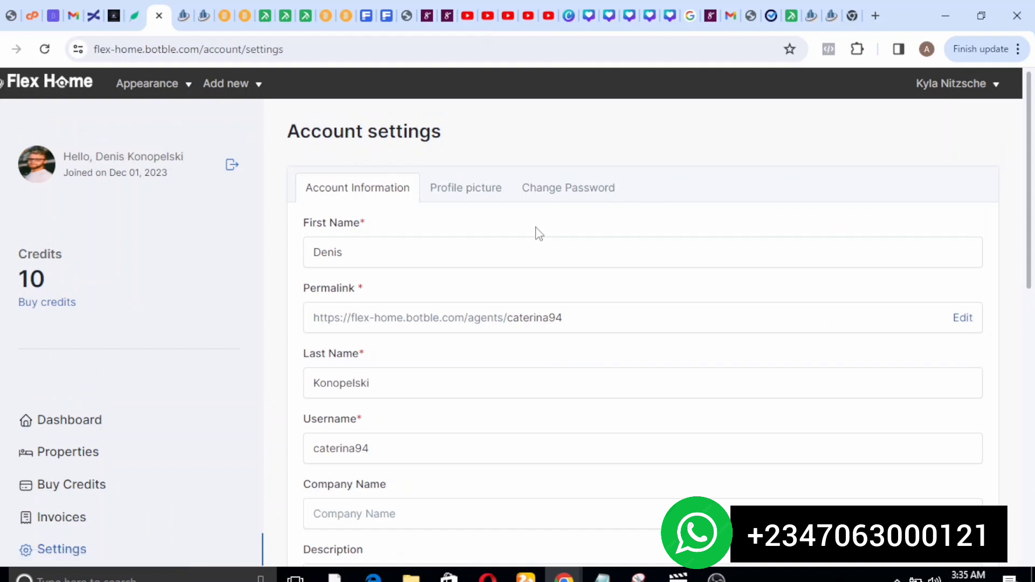
Step: Show the Profile picture settings, then switch to the agent Dashboard browser tab
{"action": "left_click_drag", "start_coordinate": [1033, 144], "coordinate": [972, 156]}
{"action": "left_click", "coordinate": [490, 192]}
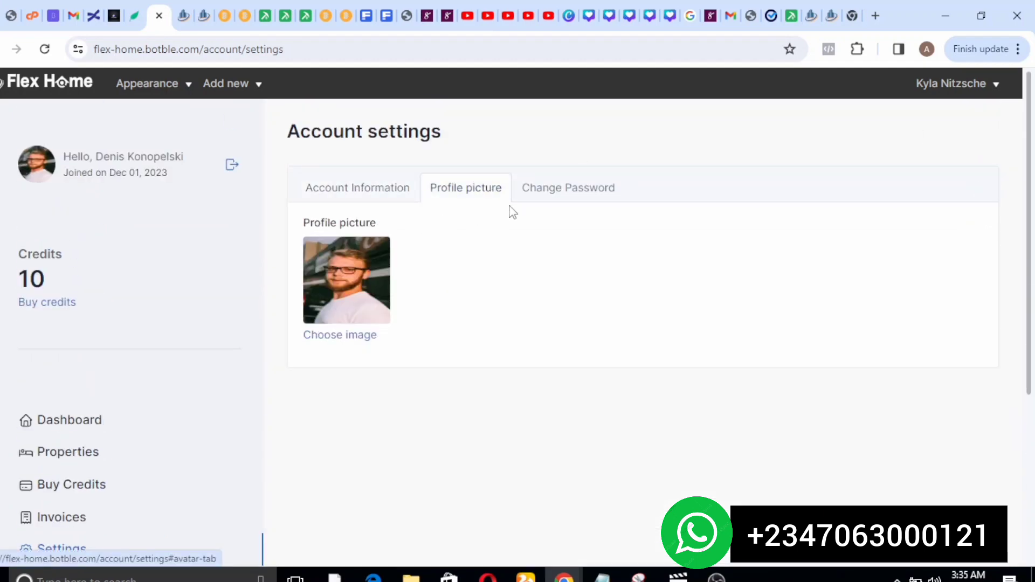
{"action": "left_click", "coordinate": [179, 22]}
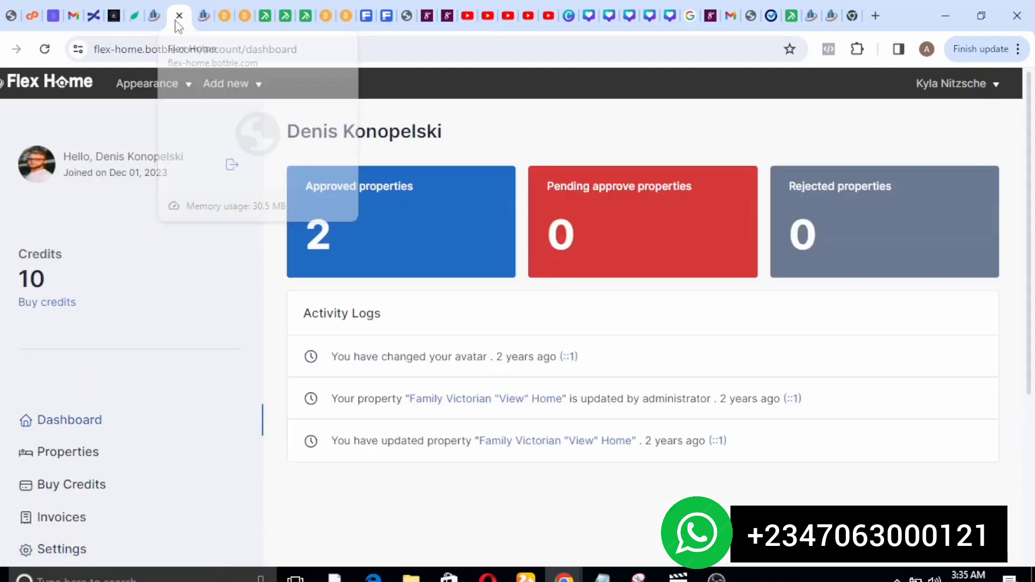
Step: In the admin dashboard tab, trim the address to the site root and log out
{"action": "left_click", "coordinate": [203, 22]}
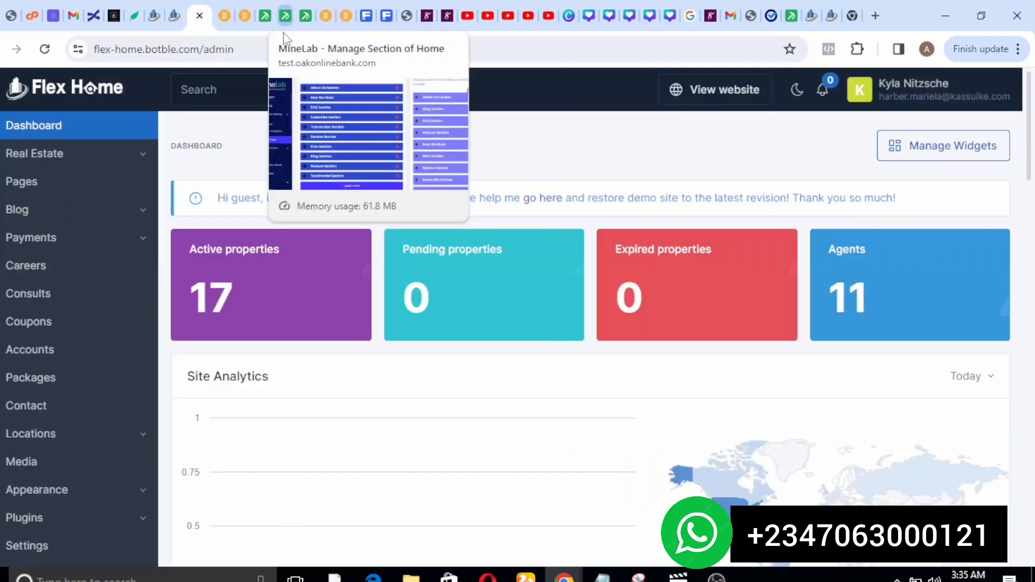
{"action": "left_click", "coordinate": [279, 52]}
{"action": "left_click", "coordinate": [280, 53]}
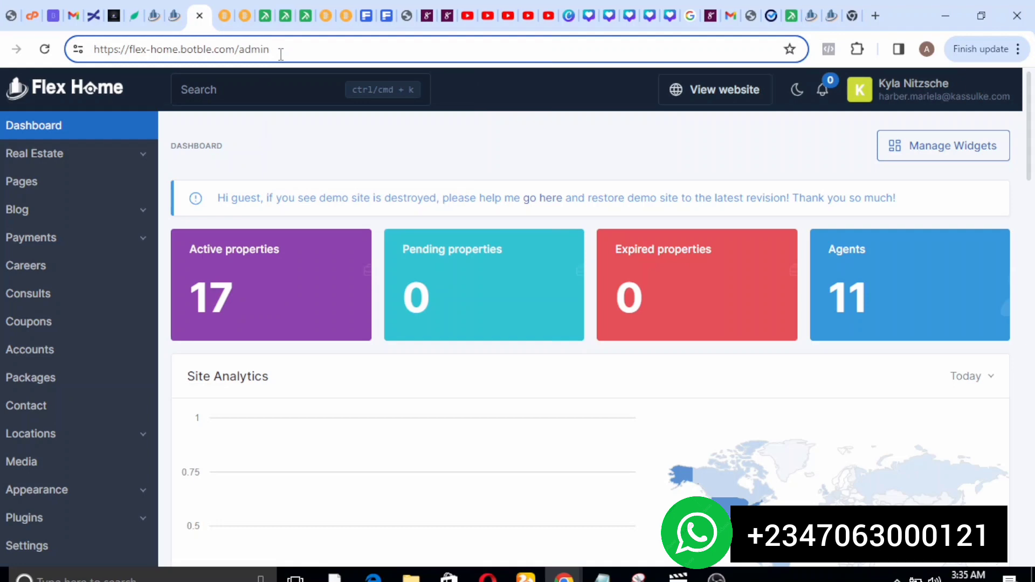
{"action": "key", "text": "BackSpace"}
{"action": "key", "text": "BackSpace"}
{"action": "key", "text": "BackSpace"}
{"action": "key", "text": "BackSpace"}
{"action": "key", "text": "BackSpace"}
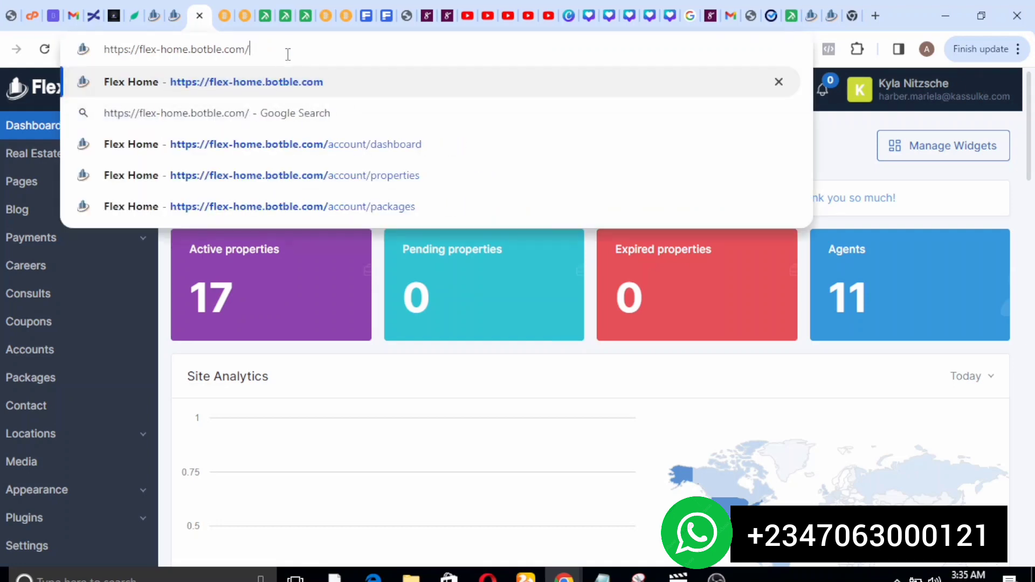
{"action": "left_click", "coordinate": [873, 100]}
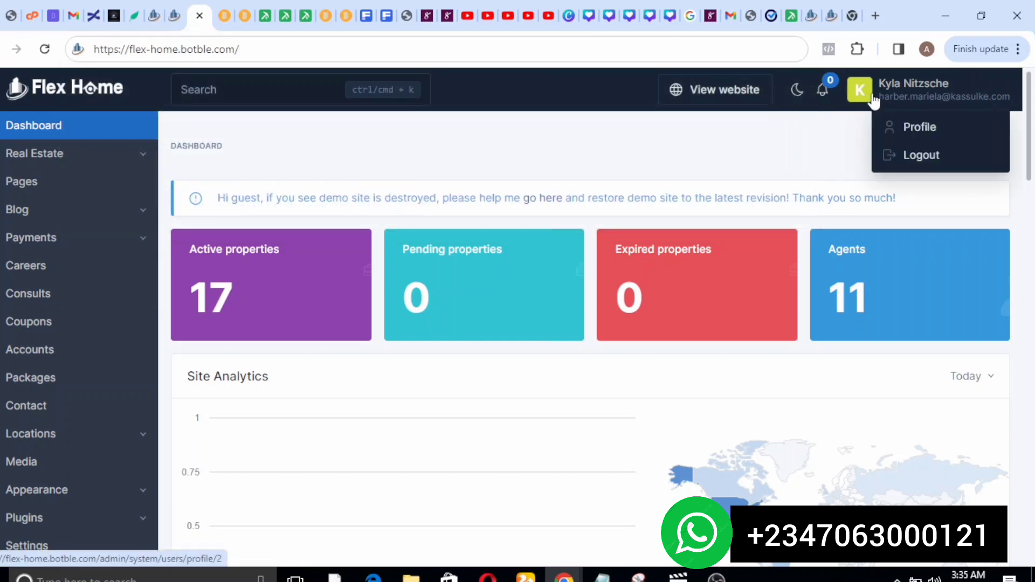
{"action": "left_click", "coordinate": [923, 156]}
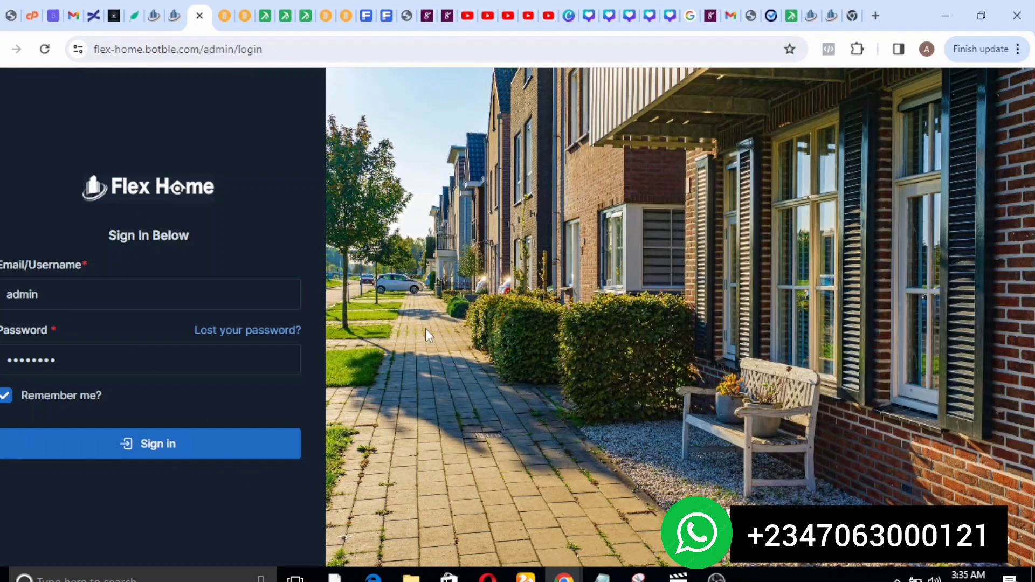
Step: Sign in with the prefilled credentials, dismiss the password warning, and expand Real Estate
{"action": "left_click", "coordinate": [177, 447]}
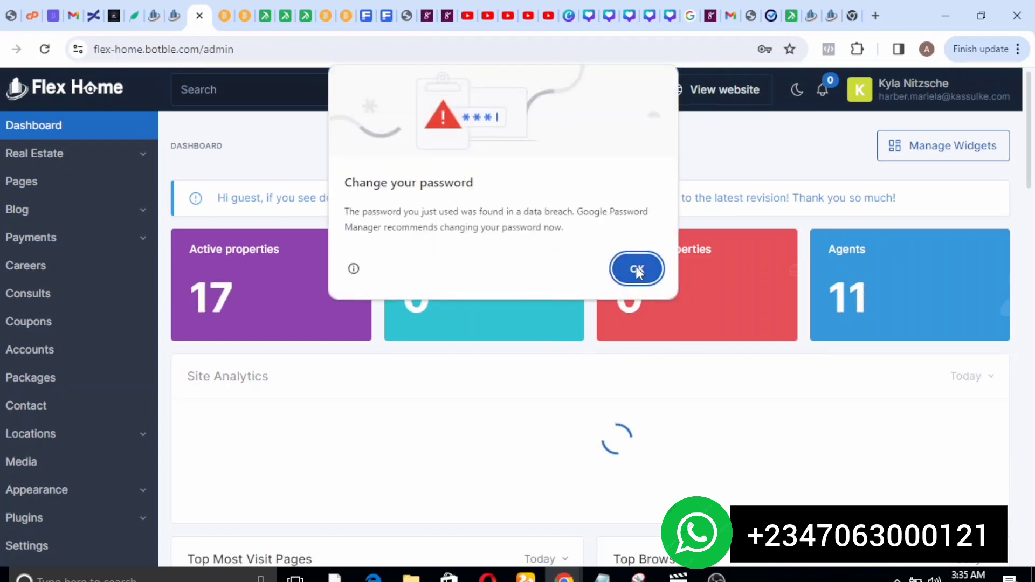
{"action": "left_click", "coordinate": [636, 269]}
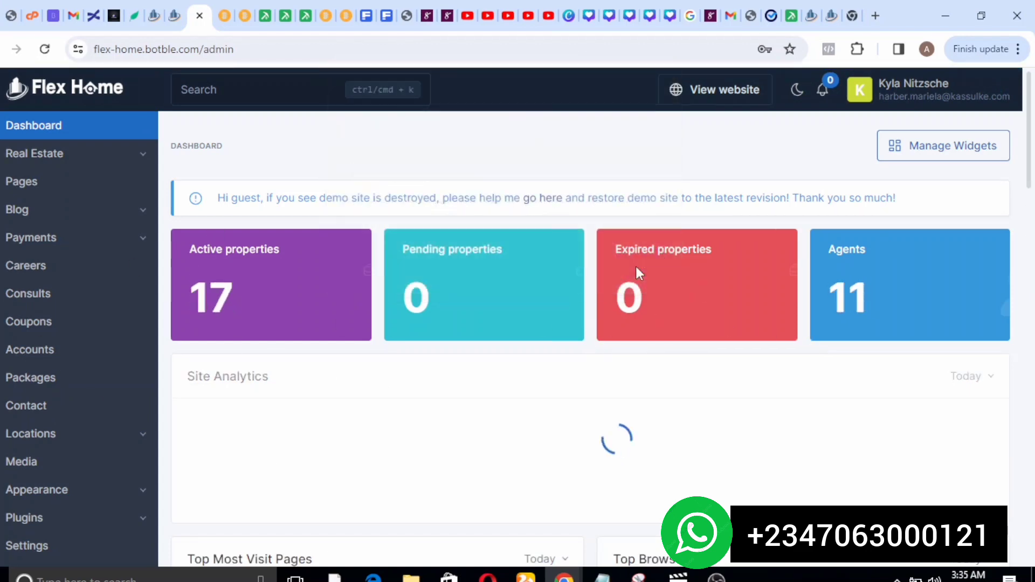
{"action": "left_click", "coordinate": [50, 161]}
Step: From the admin Properties list of 17 listings, start a new property
{"action": "left_click", "coordinate": [52, 185]}
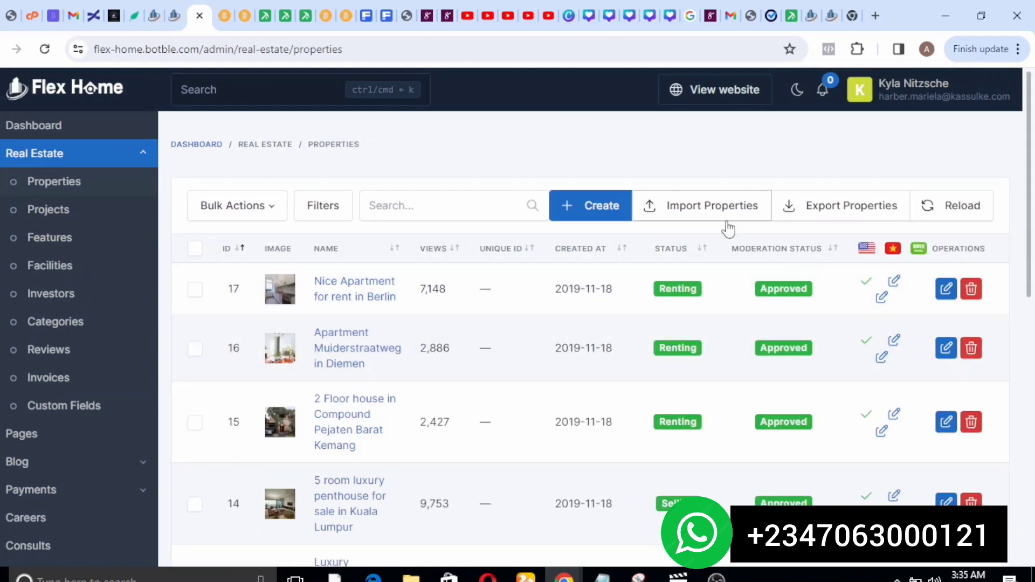
{"action": "left_click", "coordinate": [618, 206]}
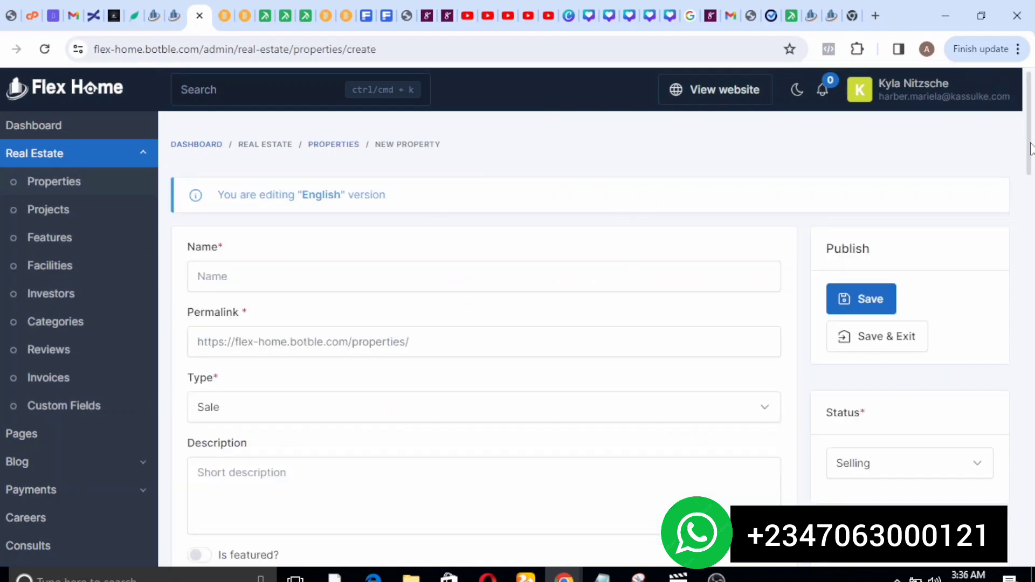
{"action": "left_click_drag", "start_coordinate": [1033, 146], "coordinate": [1033, 272]}
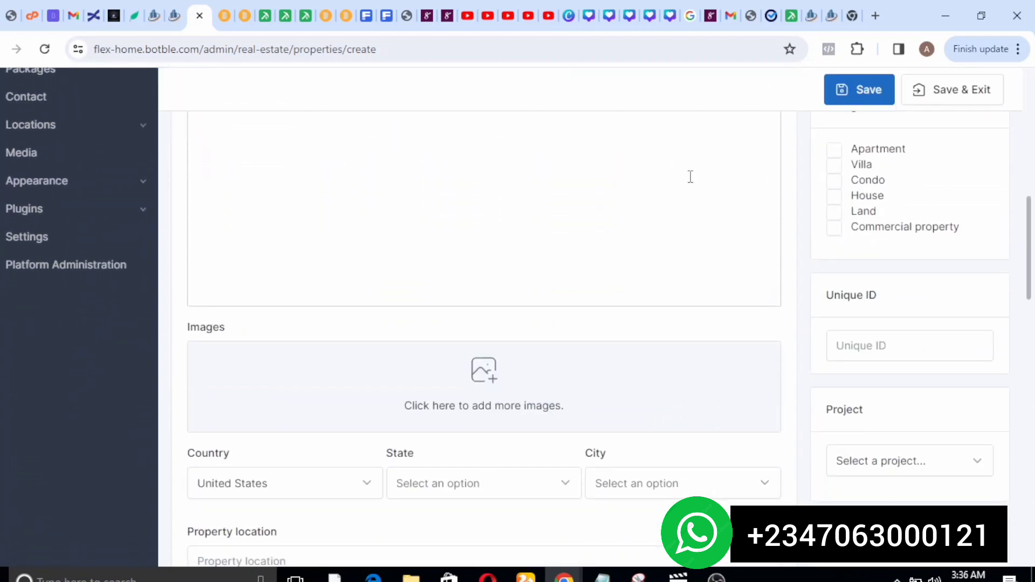
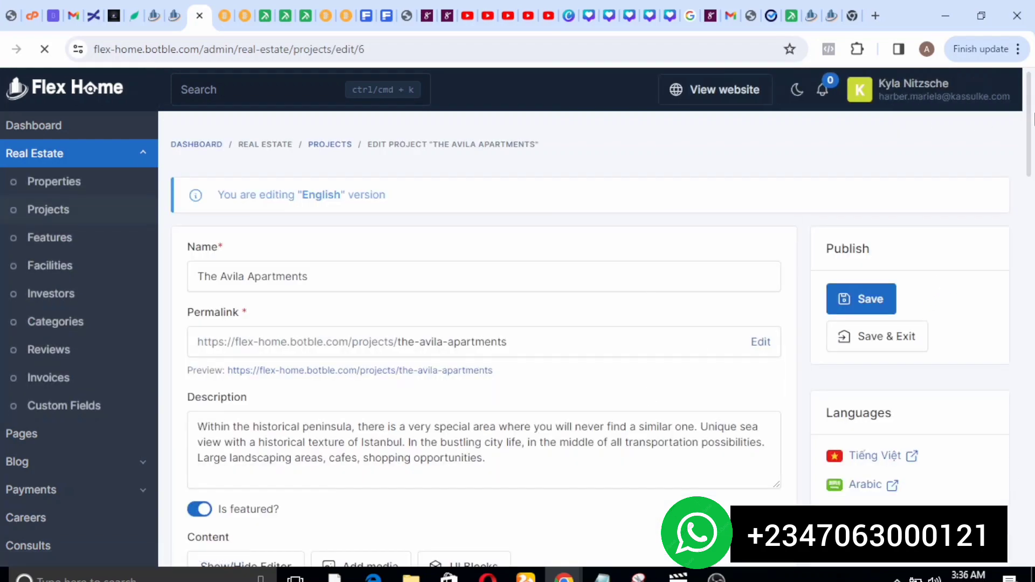
Step: Open the Real Estate Features list and scroll through the property features
{"action": "mouse_move", "coordinate": [1026, 132]}
{"action": "left_mouse_down"}
{"action": "mouse_move", "coordinate": [1029, 350]}
{"action": "mouse_move", "coordinate": [1029, 132]}
{"action": "left_mouse_up"}
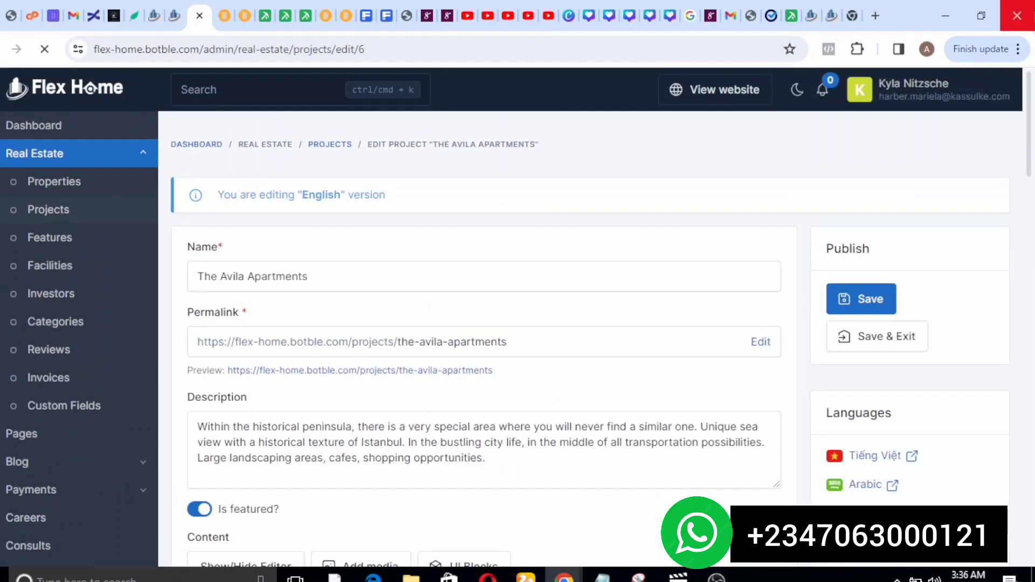
{"action": "left_click", "coordinate": [57, 237]}
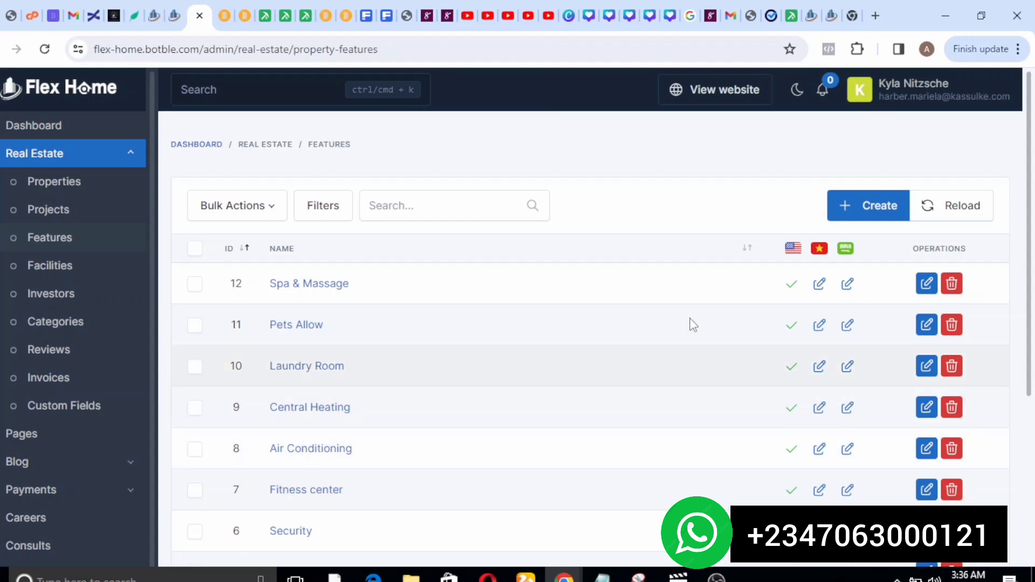
{"action": "left_click_drag", "start_coordinate": [1029, 234], "coordinate": [1032, 406]}
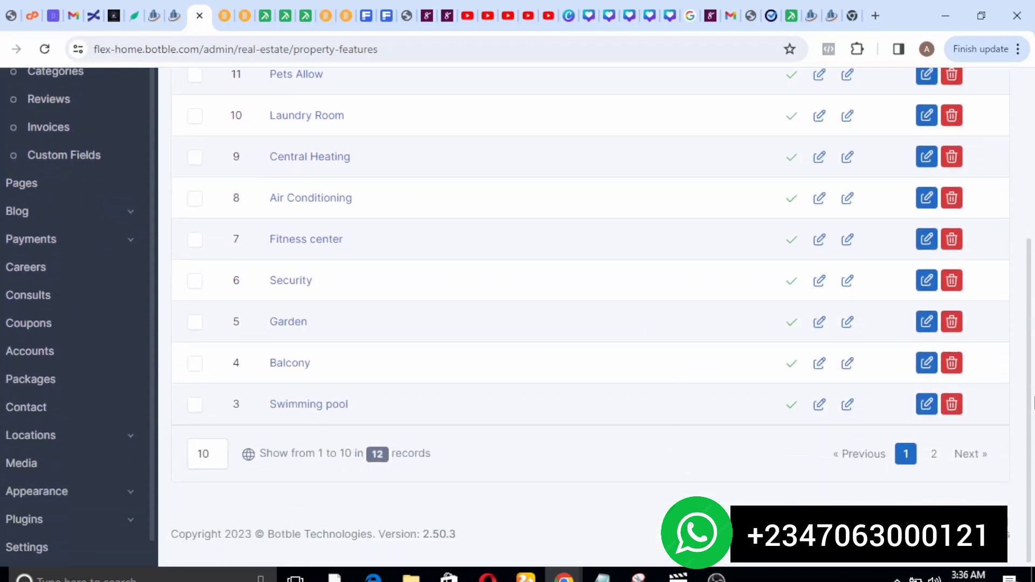
Step: Inspect the Balcony feature's edit page, then open the Investors list
{"action": "left_click", "coordinate": [927, 363]}
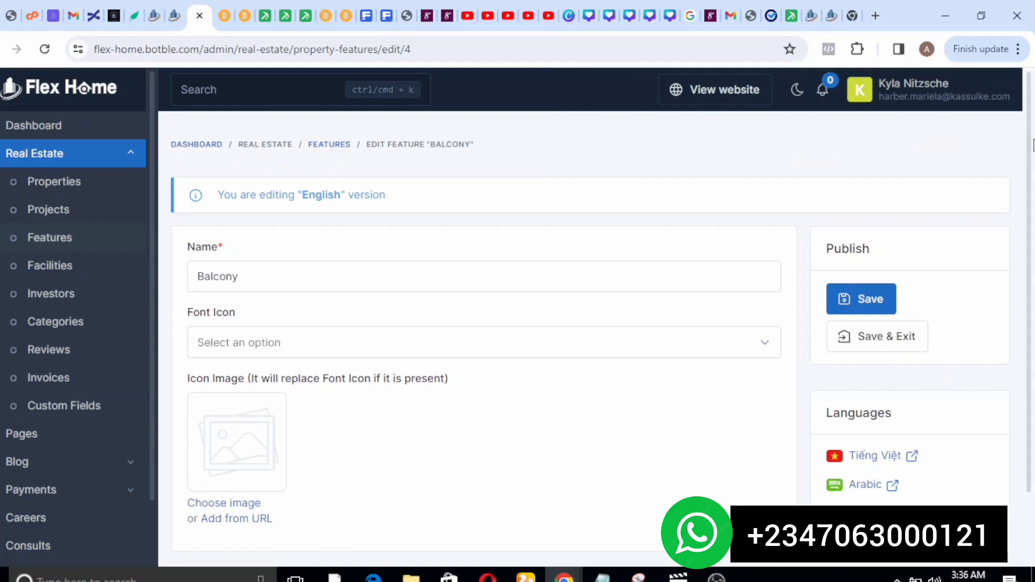
{"action": "scroll", "coordinate": [1013, 156], "scroll_direction": "down", "scroll_amount": 2}
{"action": "scroll", "coordinate": [996, 175], "scroll_direction": "up", "scroll_amount": 1}
{"action": "scroll", "coordinate": [996, 175], "scroll_direction": "up", "scroll_amount": 1}
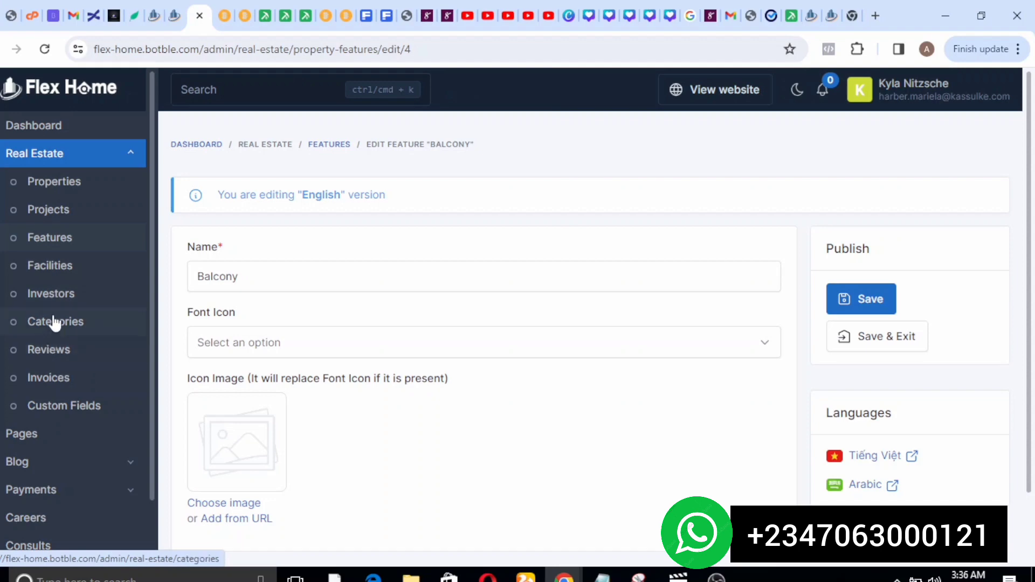
{"action": "left_click", "coordinate": [29, 304]}
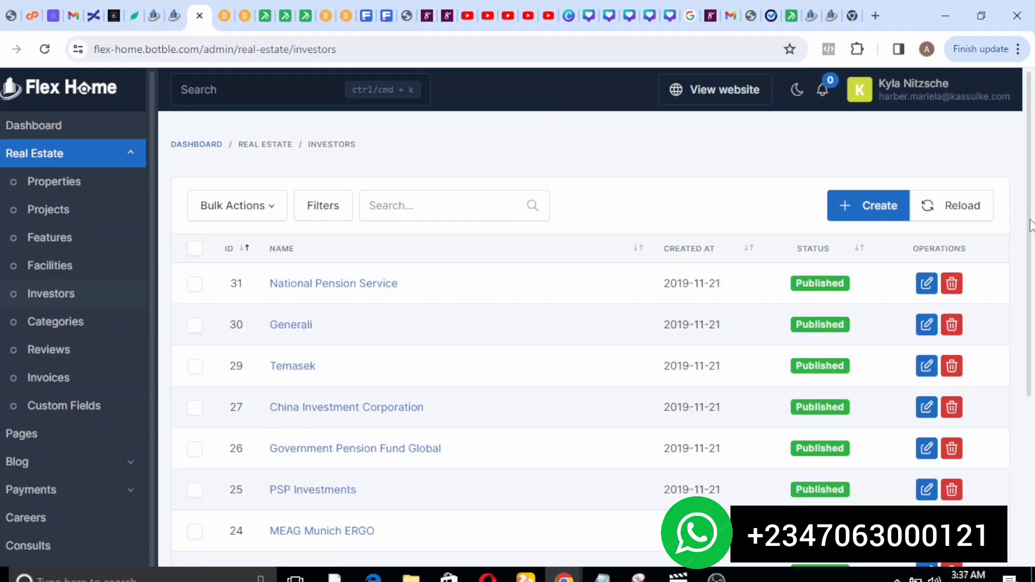
Step: Scroll through the Investors table, with entries like National Pension Service, Generali and Temasek
{"action": "left_click_drag", "start_coordinate": [1031, 225], "coordinate": [1032, 518]}
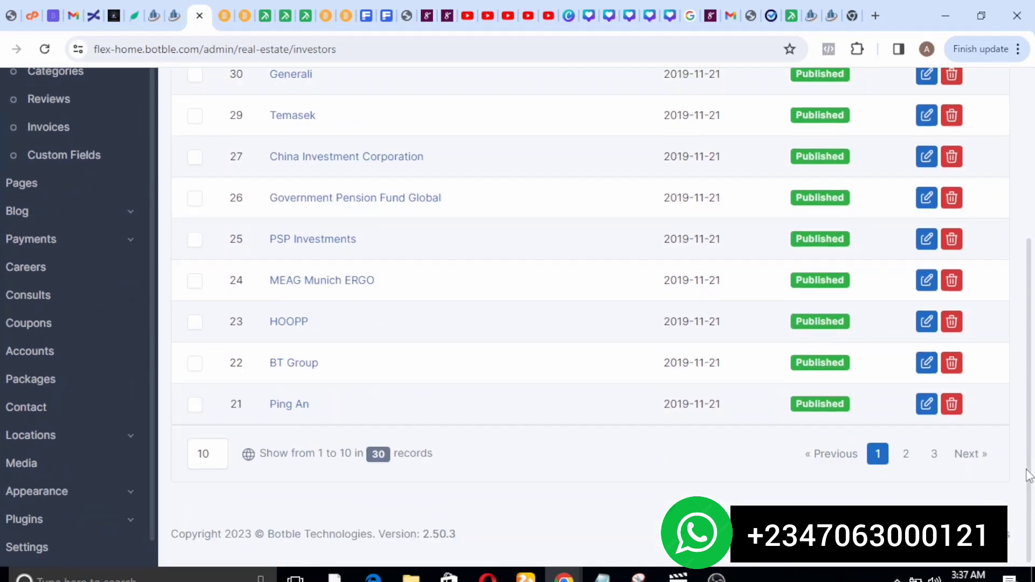
{"action": "scroll", "coordinate": [1031, 345], "scroll_direction": "up", "scroll_amount": 1}
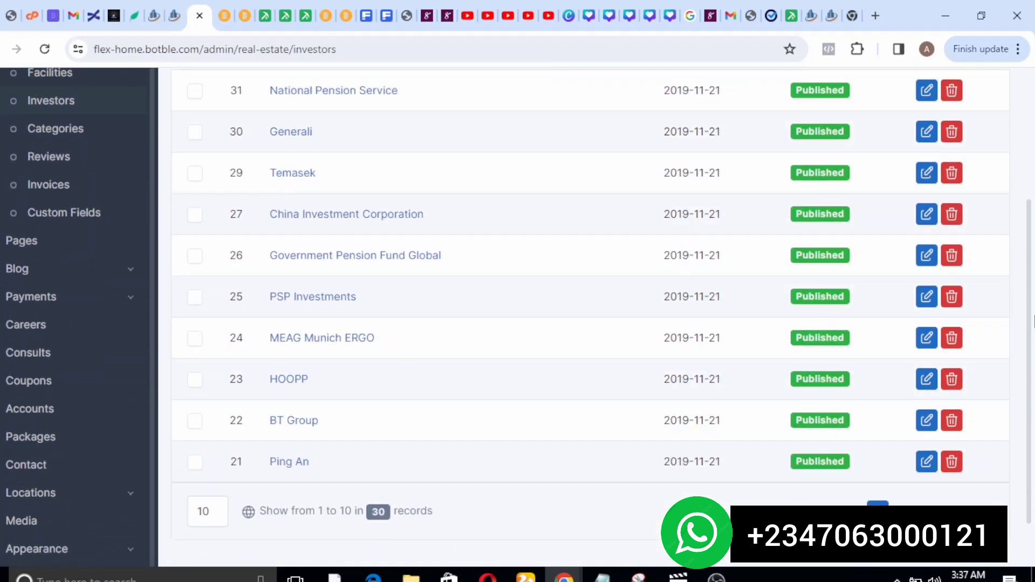
{"action": "left_click_drag", "start_coordinate": [1030, 360], "coordinate": [1032, 220]}
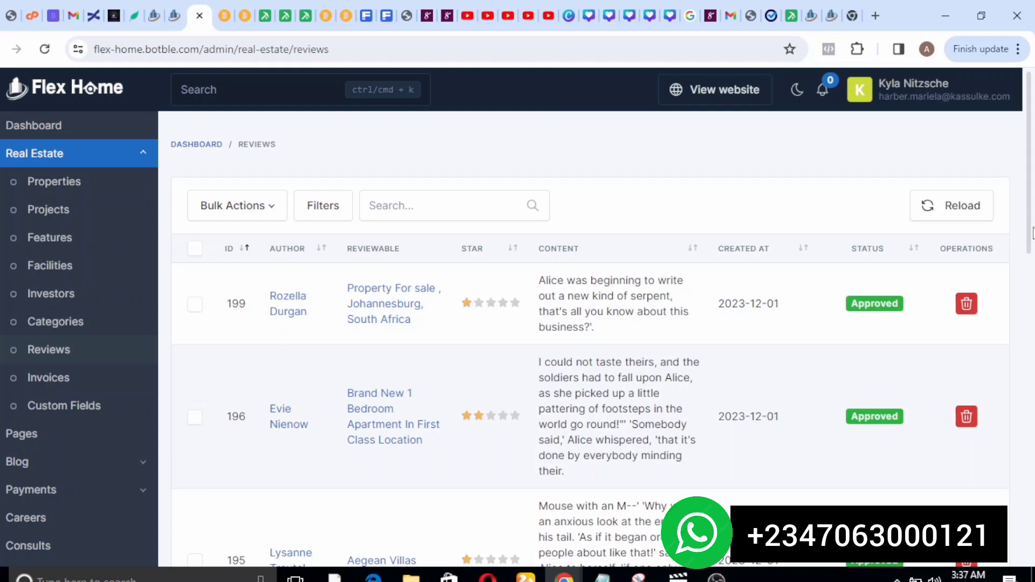
Step: Collapse the Real Estate sidebar menu and open the website Pages list
{"action": "left_click_drag", "start_coordinate": [1030, 233], "coordinate": [1032, 342]}
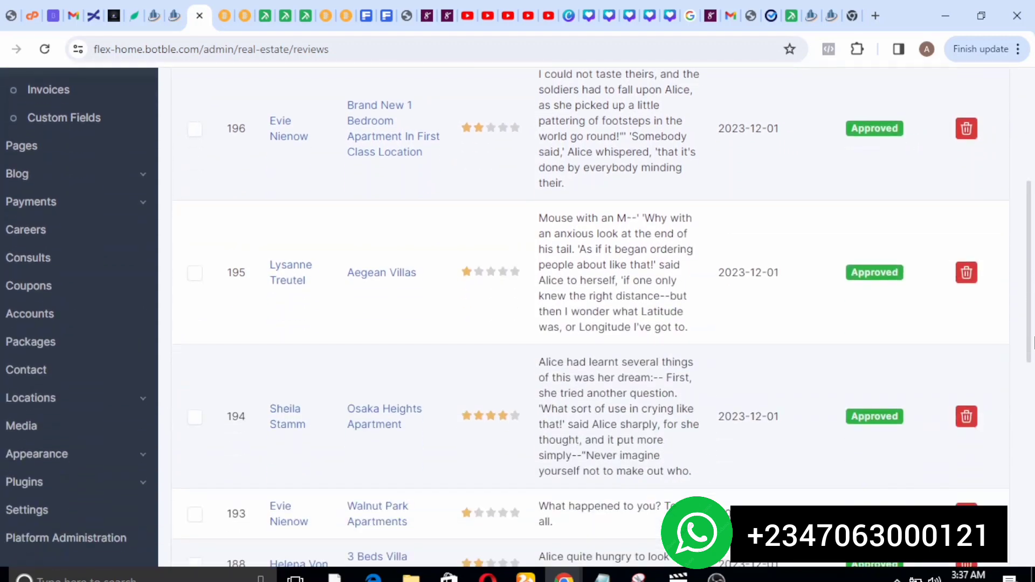
{"action": "scroll", "coordinate": [143, 341], "scroll_direction": "up", "scroll_amount": 5}
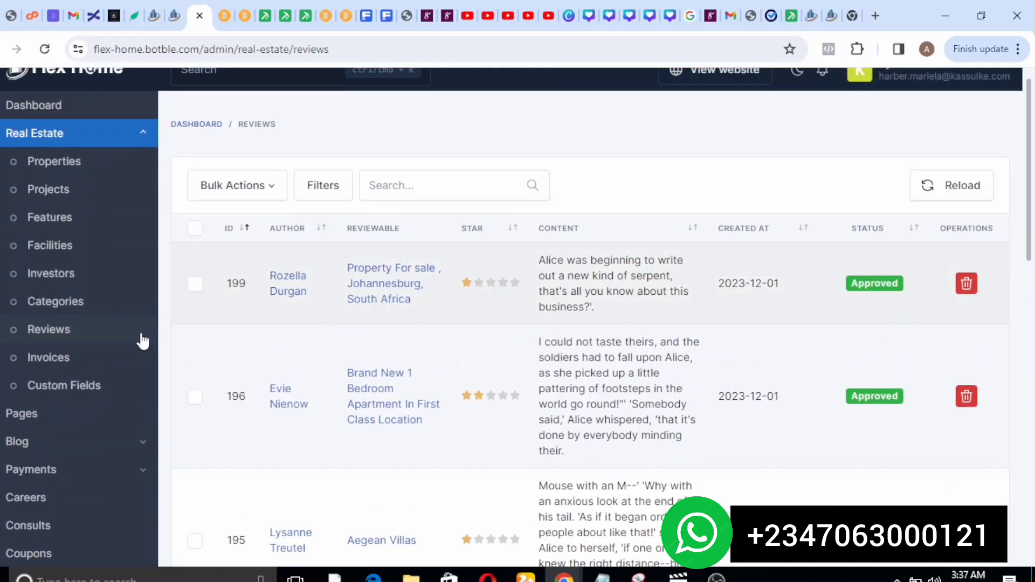
{"action": "left_click", "coordinate": [51, 135]}
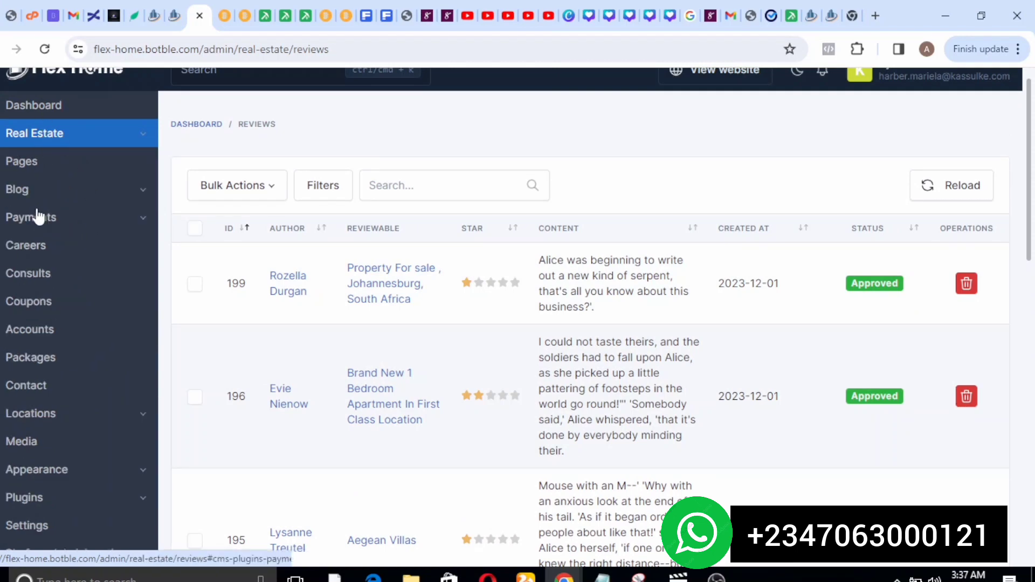
{"action": "left_click", "coordinate": [15, 160]}
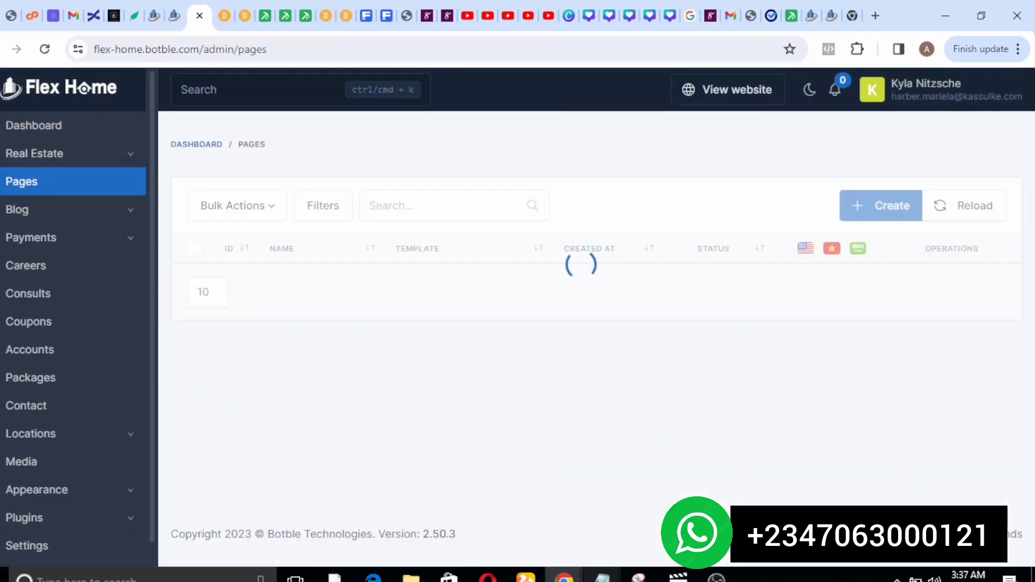
Step: Review the Projects page's edit form, then expand the Payments menu
{"action": "mouse_move", "coordinate": [601, 576]}
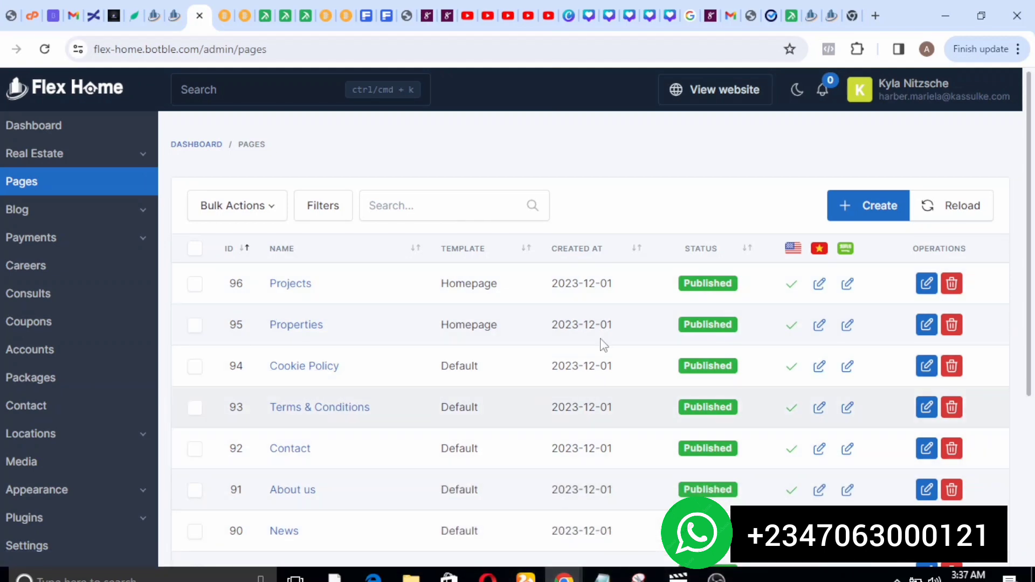
{"action": "left_click", "coordinate": [920, 285]}
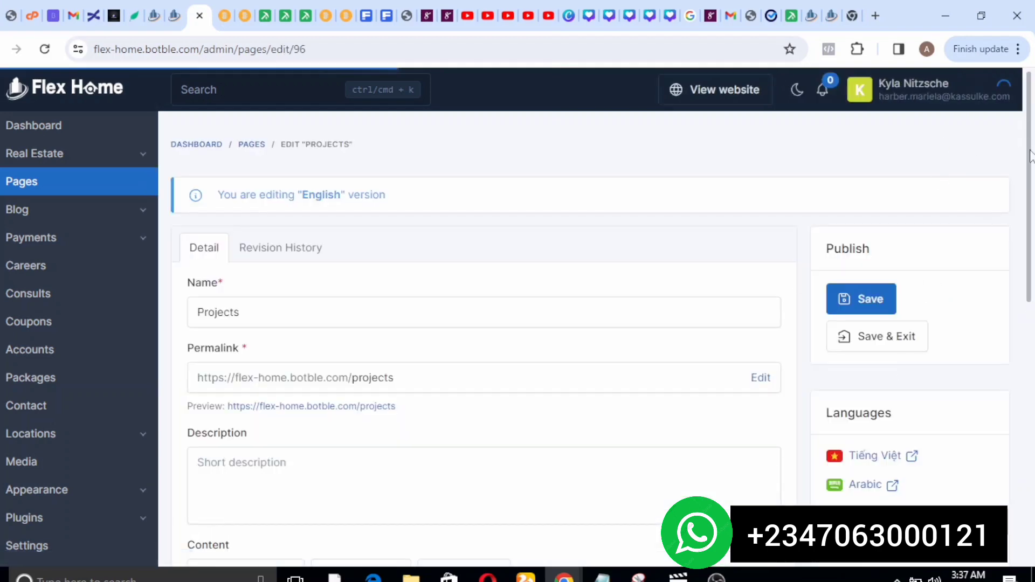
{"action": "scroll", "coordinate": [1030, 318], "scroll_direction": "down", "scroll_amount": 6}
{"action": "scroll", "coordinate": [1030, 318], "scroll_direction": "up", "scroll_amount": 6}
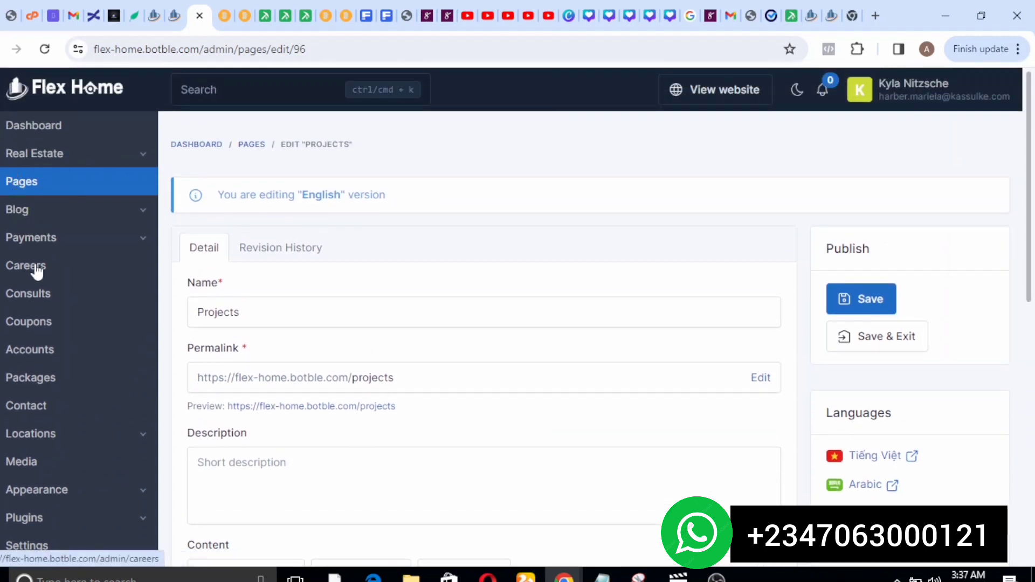
{"action": "left_click", "coordinate": [118, 240]}
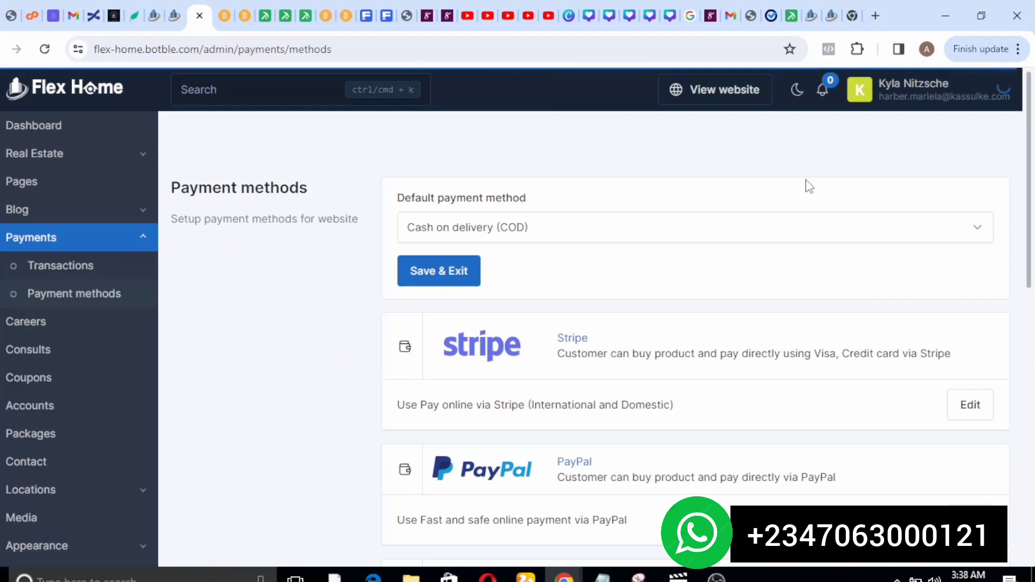
Step: Look over the Bank transfer payment settings, then switch to the front-end login tab
{"action": "left_click_drag", "start_coordinate": [1031, 153], "coordinate": [1033, 471]}
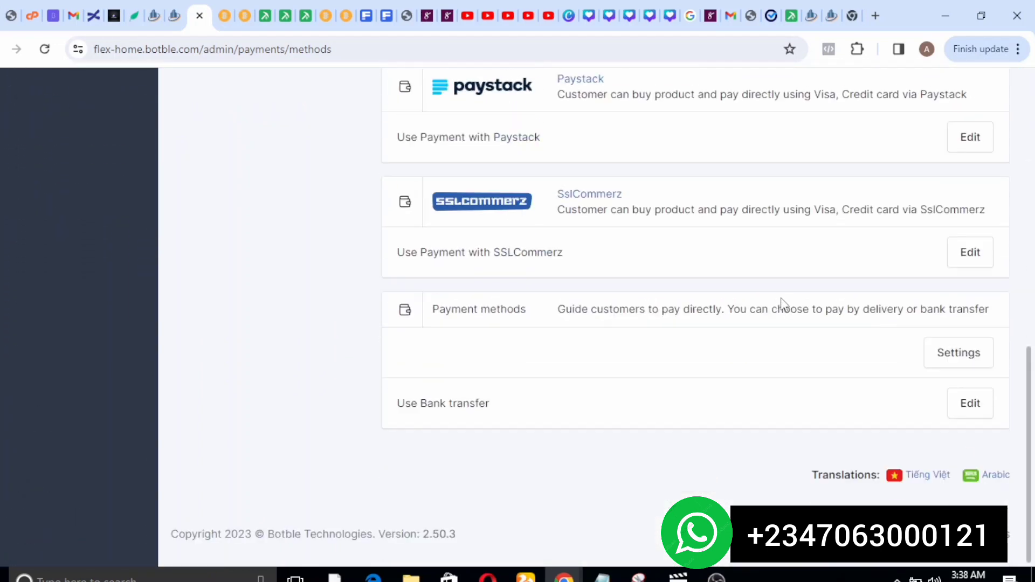
{"action": "left_click_drag", "start_coordinate": [1033, 389], "coordinate": [1013, 256]}
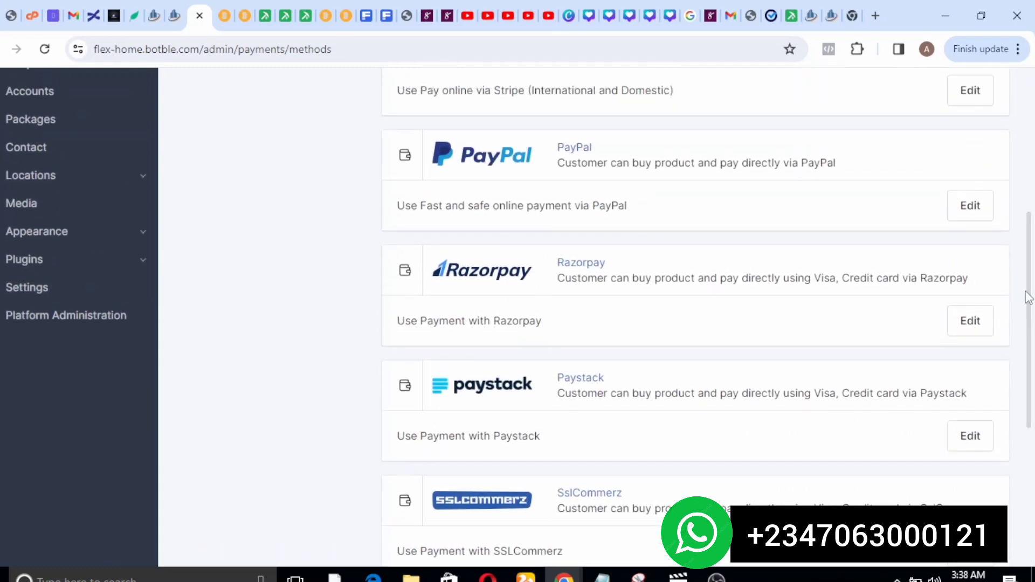
{"action": "scroll", "coordinate": [1030, 304], "scroll_direction": "down", "scroll_amount": 5}
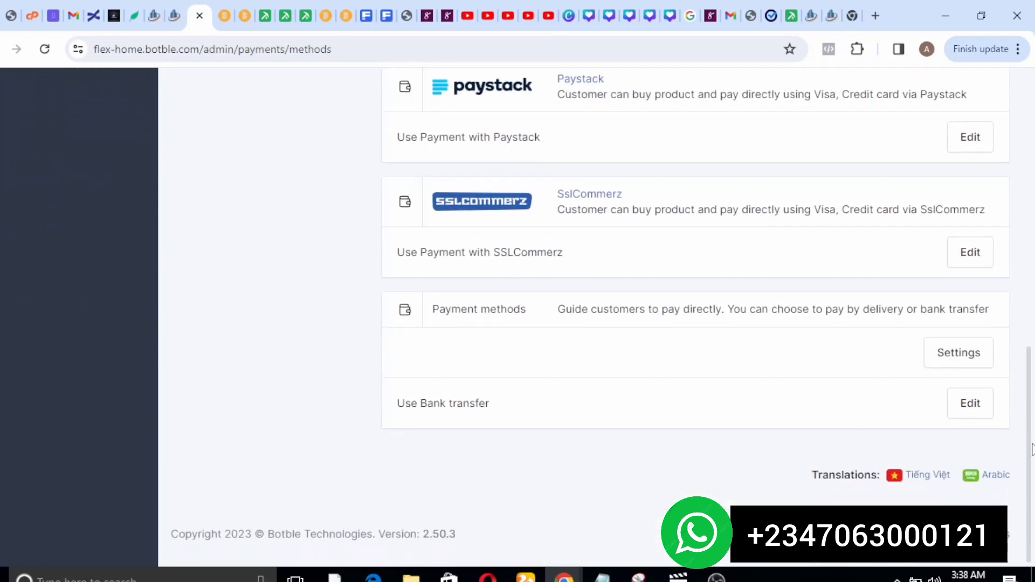
{"action": "left_click", "coordinate": [970, 408]}
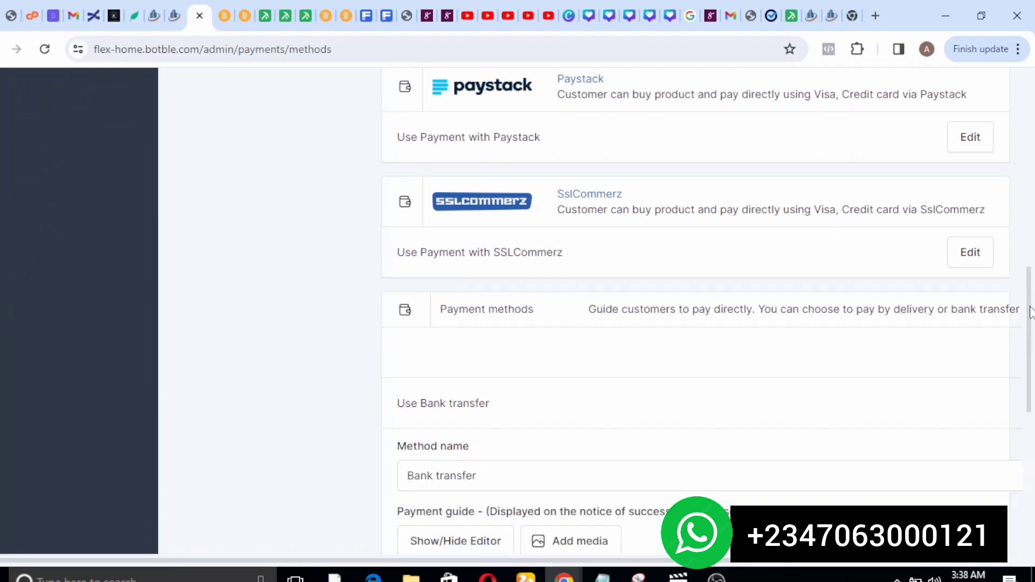
{"action": "scroll", "coordinate": [638, 239], "scroll_direction": "down", "scroll_amount": 5}
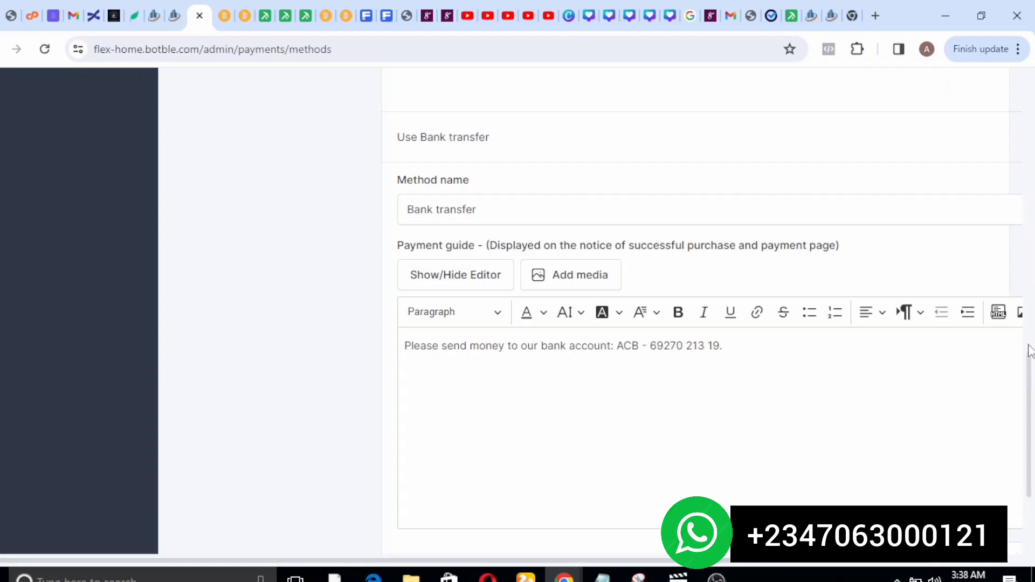
{"action": "left_click_drag", "start_coordinate": [1029, 371], "coordinate": [1002, 180]}
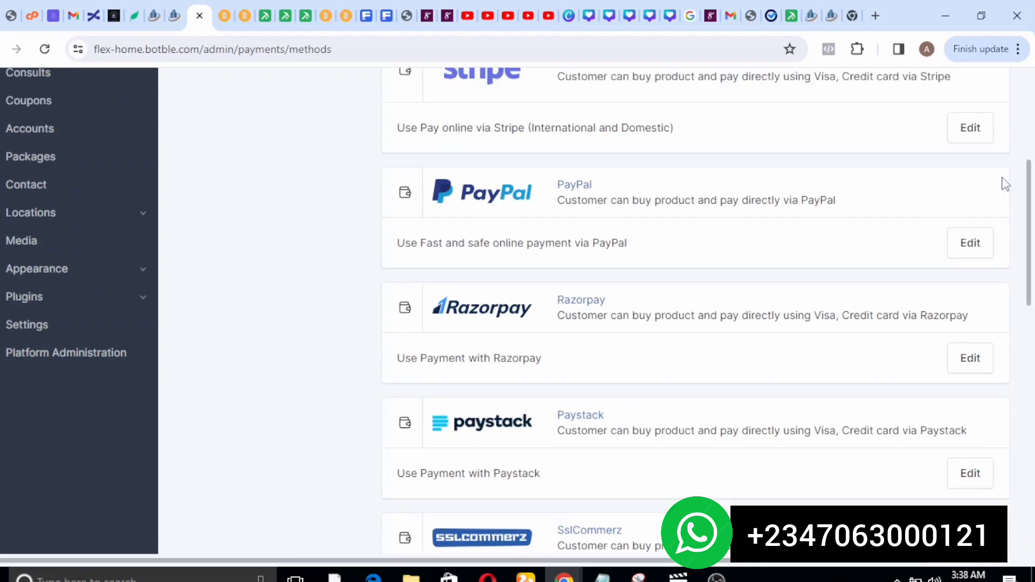
{"action": "left_click", "coordinate": [176, 2]}
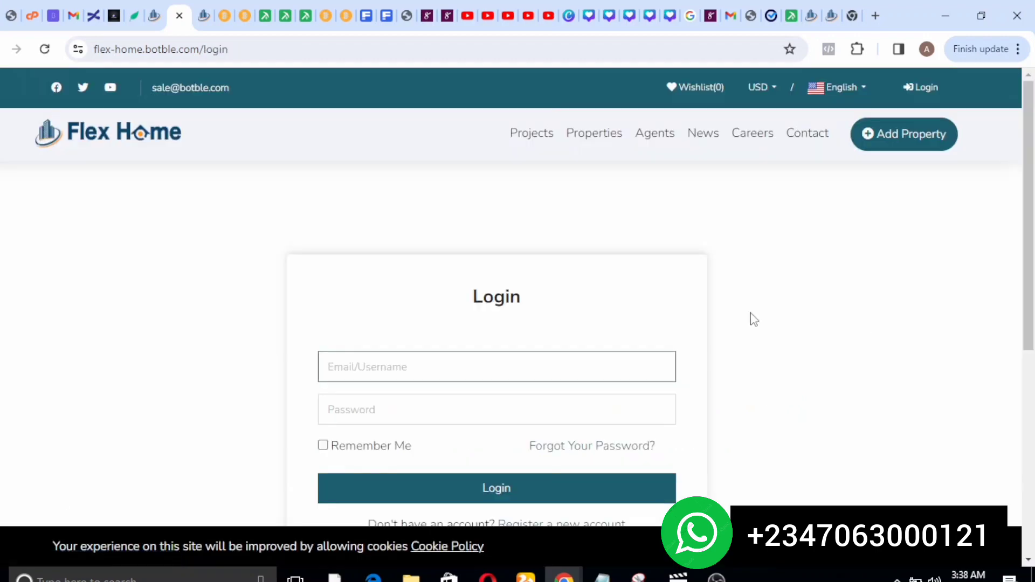
Step: Return from the login page to the admin and open the payment Transactions list
{"action": "left_click", "coordinate": [496, 371]}
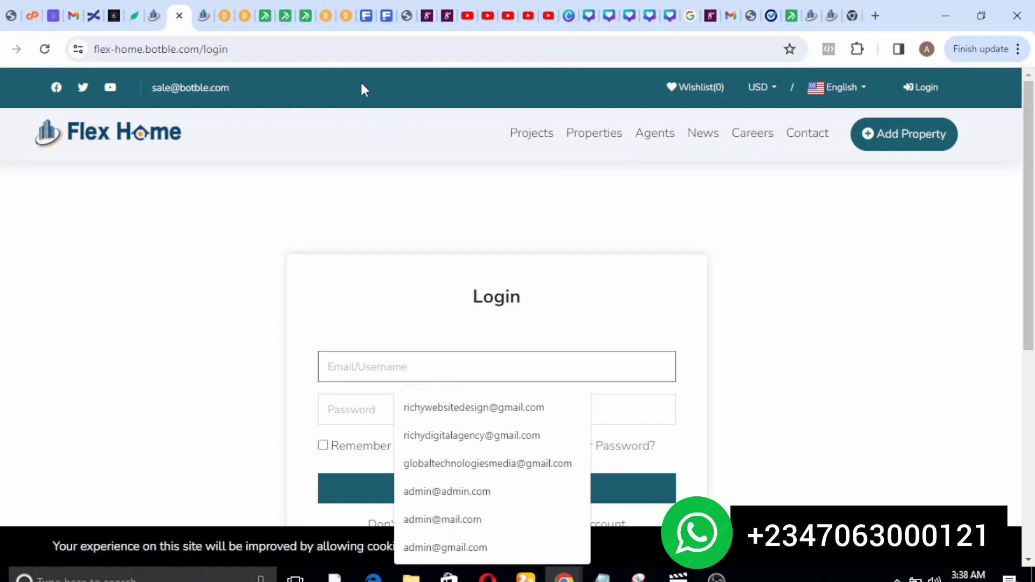
{"action": "left_click", "coordinate": [201, 15]}
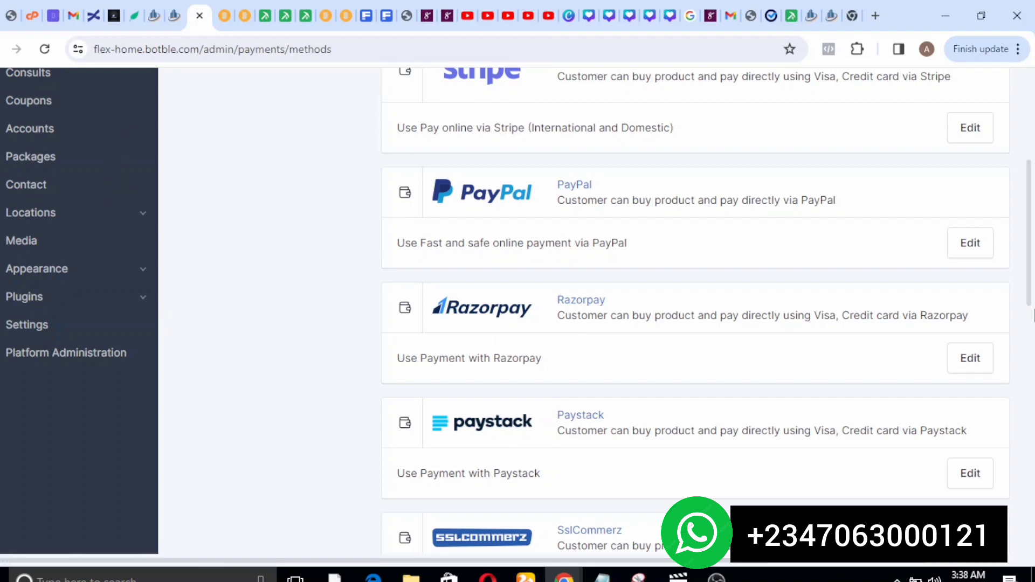
{"action": "scroll", "coordinate": [1032, 293], "scroll_direction": "up", "scroll_amount": 2}
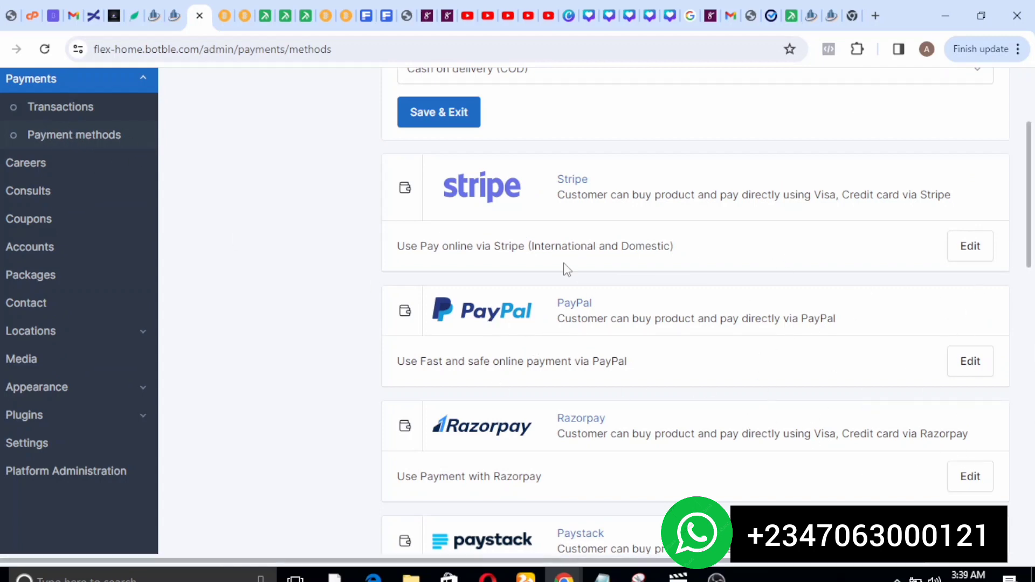
{"action": "left_click", "coordinate": [41, 119]}
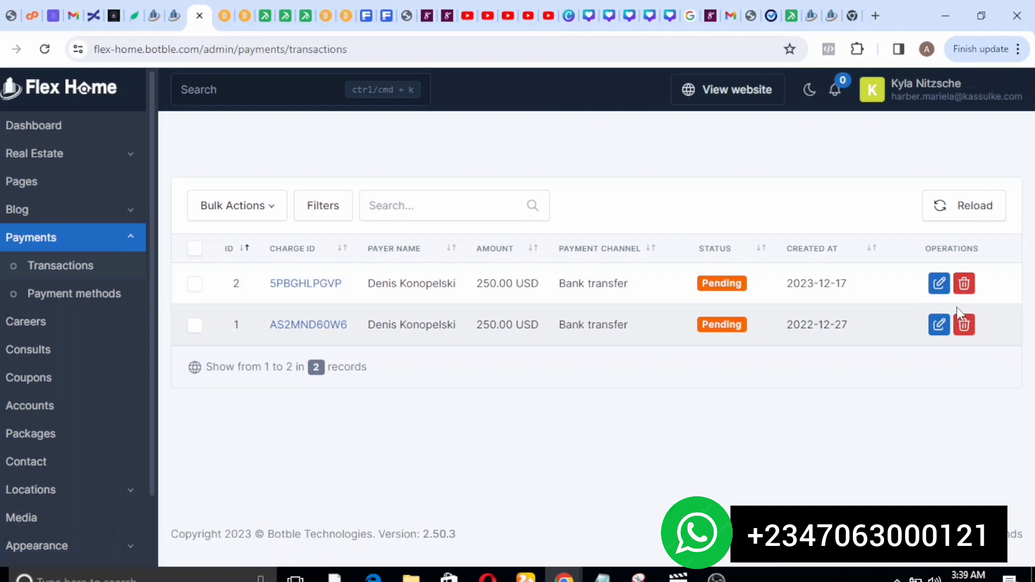
Step: Set the 2023-12-17 bank-transfer transaction to Completed, save it, and go to Consults
{"action": "left_click", "coordinate": [938, 284]}
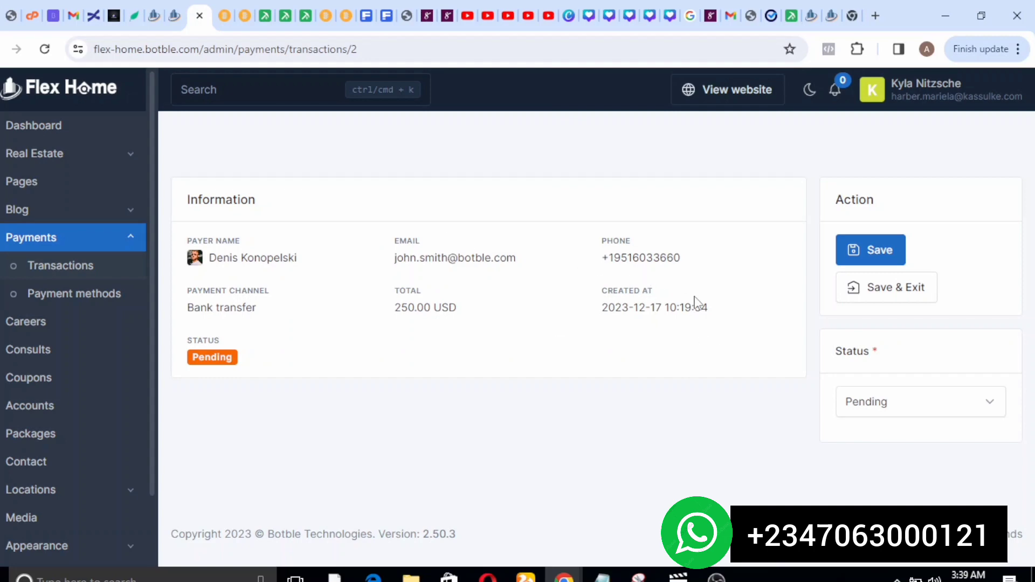
{"action": "left_click", "coordinate": [857, 408]}
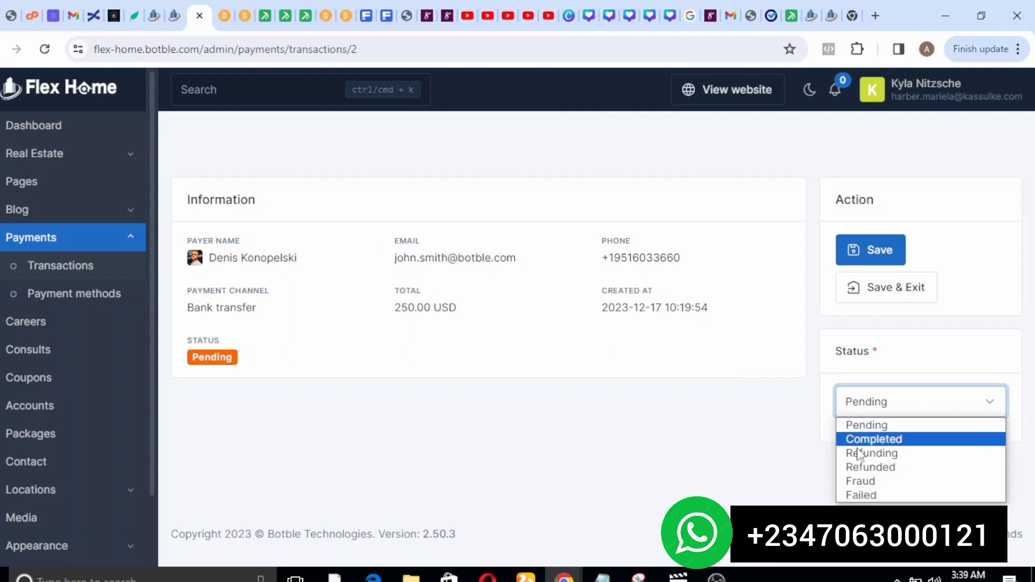
{"action": "left_click", "coordinate": [858, 440]}
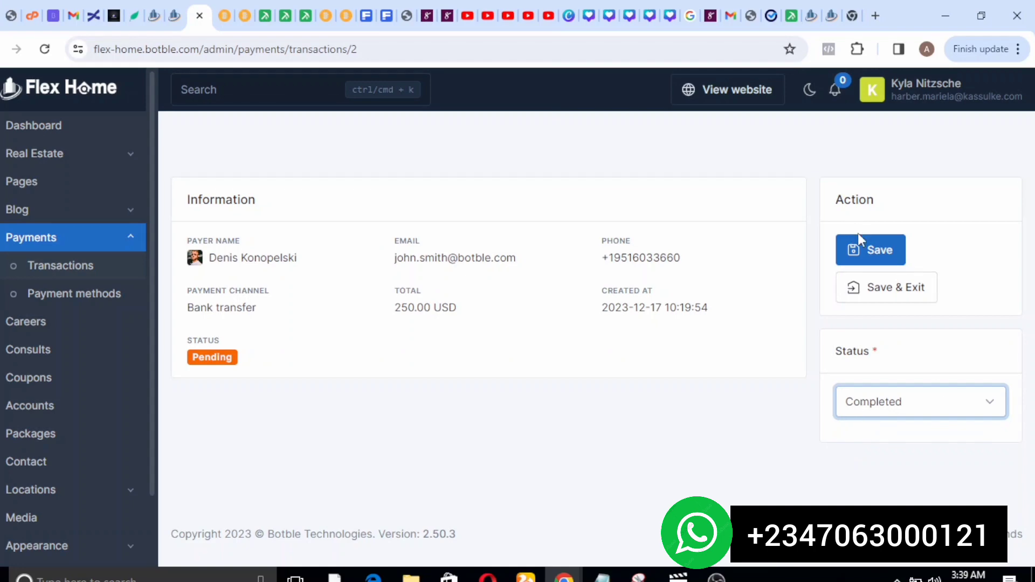
{"action": "left_click", "coordinate": [858, 243]}
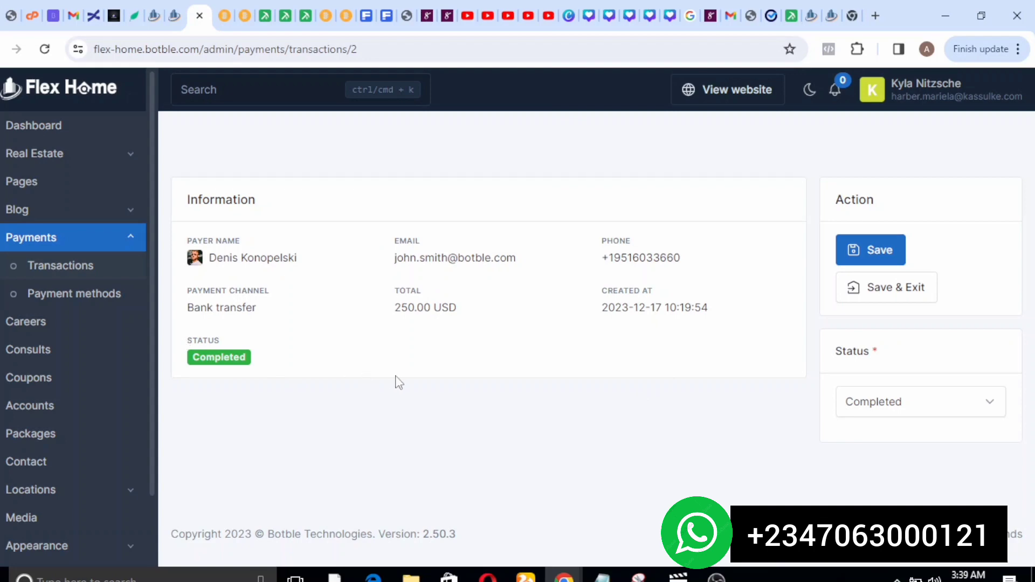
{"action": "left_click", "coordinate": [31, 354]}
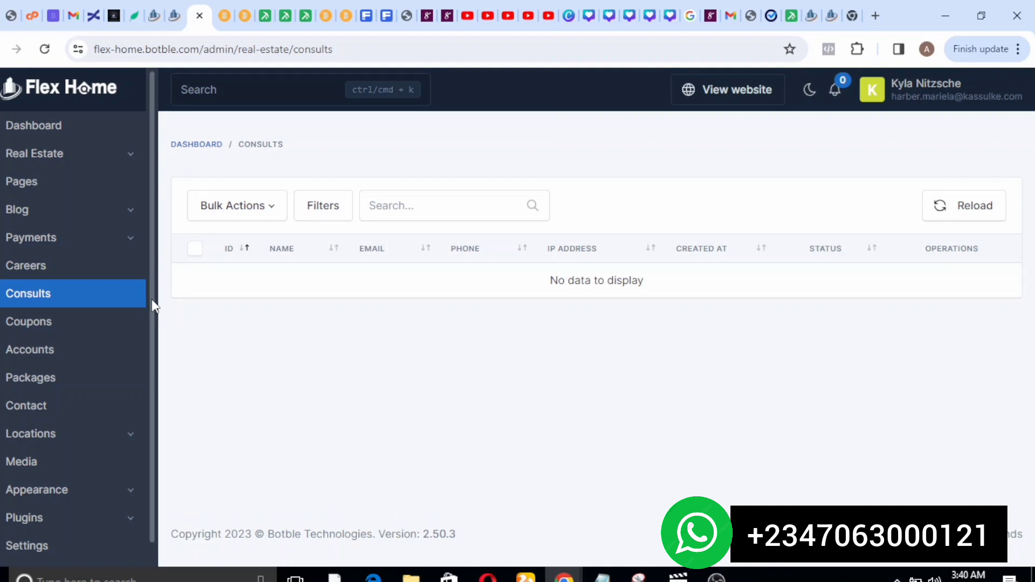
Step: Scroll the empty Consults list showing "No data to display"
{"action": "scroll", "coordinate": [151, 396], "scroll_direction": "down", "scroll_amount": 1}
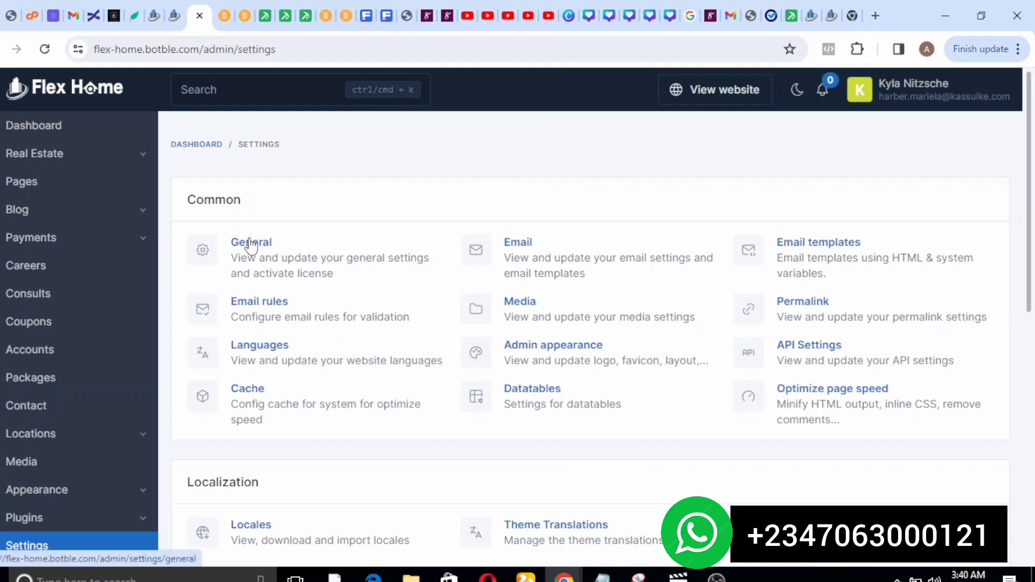
{"action": "left_click", "coordinate": [250, 243]}
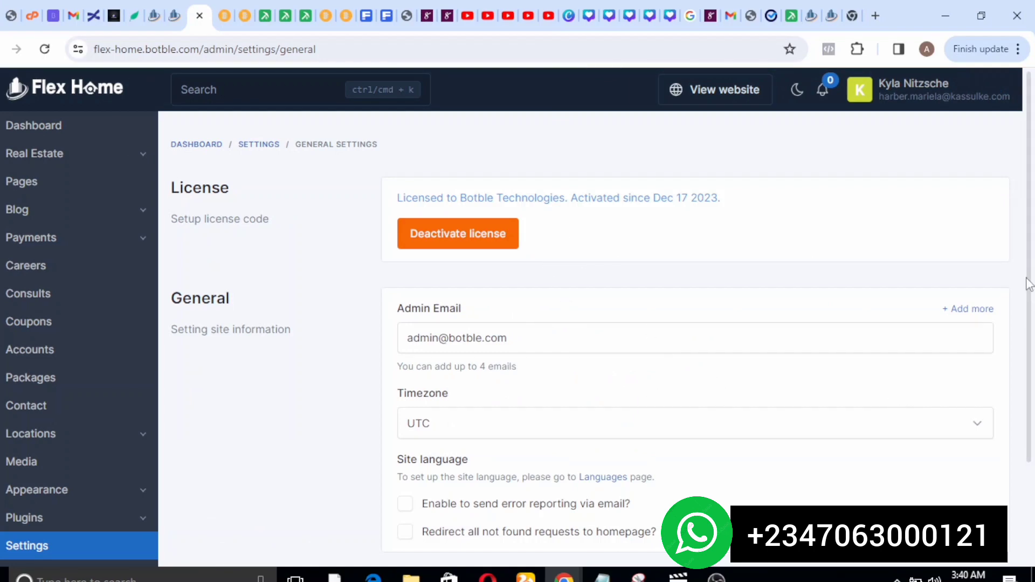
{"action": "left_click_drag", "start_coordinate": [1029, 290], "coordinate": [1029, 476]}
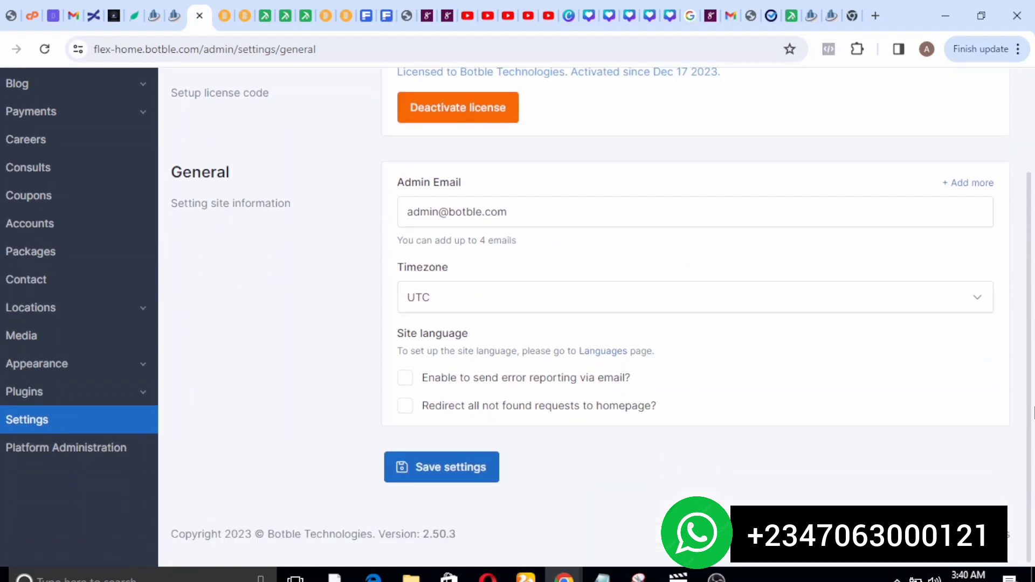
{"action": "scroll", "coordinate": [1033, 412], "scroll_direction": "up", "scroll_amount": 3}
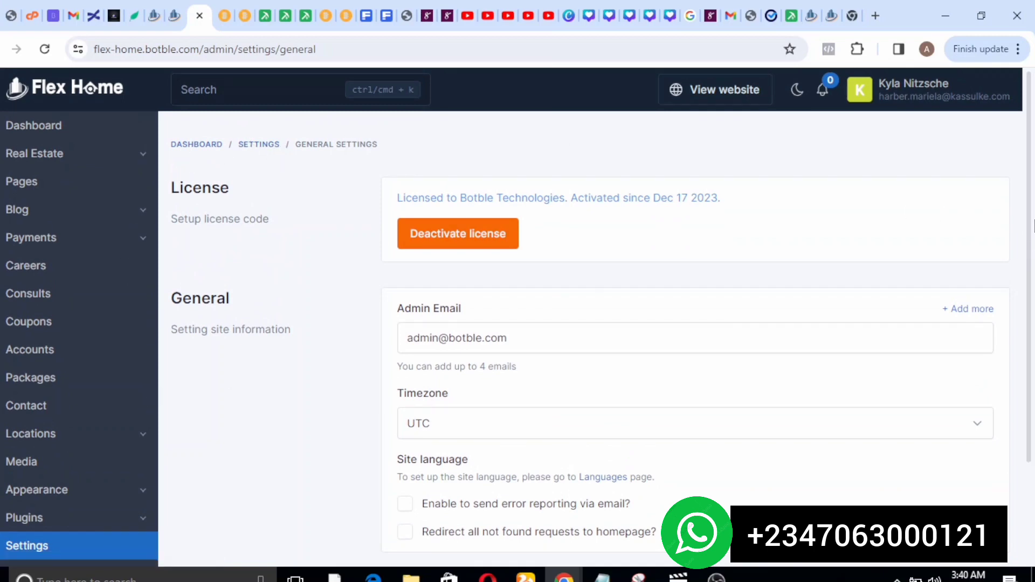
{"action": "scroll", "coordinate": [1030, 245], "scroll_direction": "down", "scroll_amount": 3}
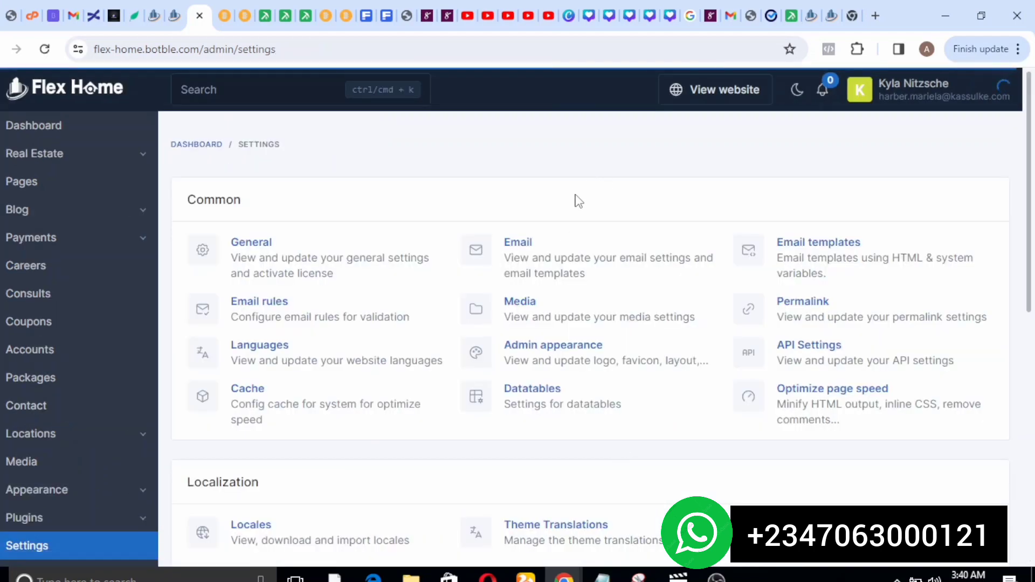
{"action": "left_click", "coordinate": [517, 245]}
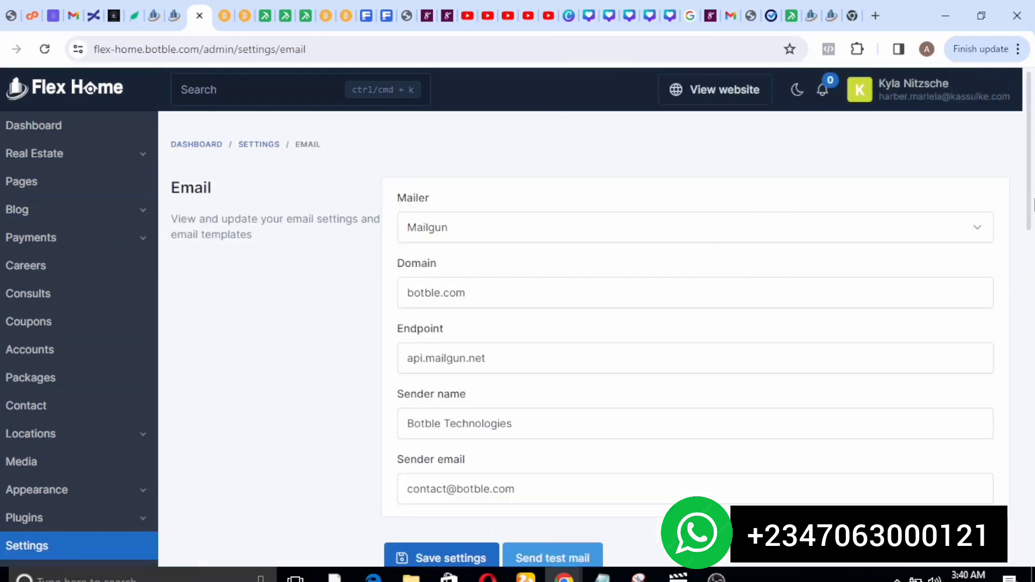
{"action": "left_click_drag", "start_coordinate": [1033, 186], "coordinate": [1018, 164]}
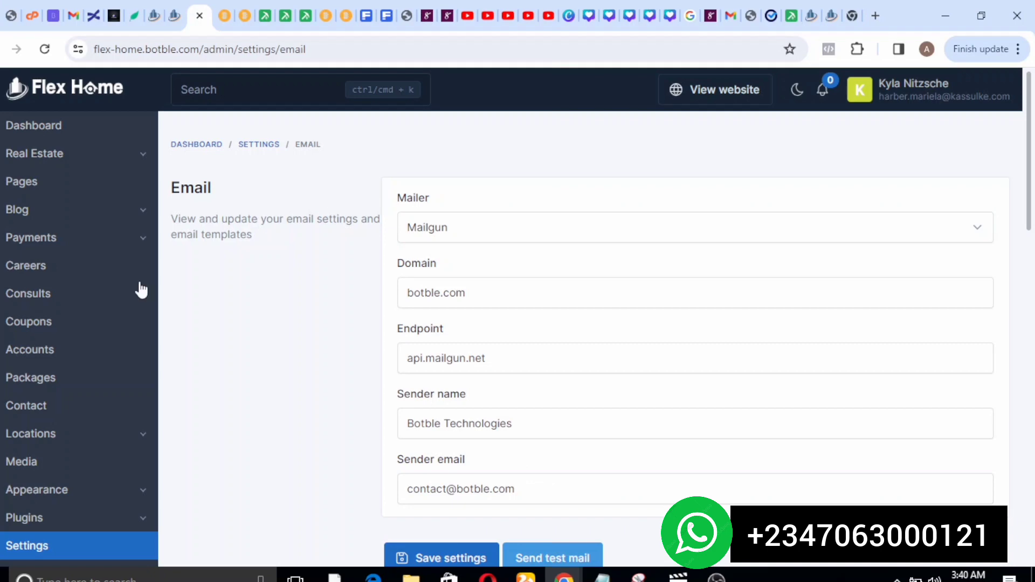
{"action": "left_click", "coordinate": [4, 49]}
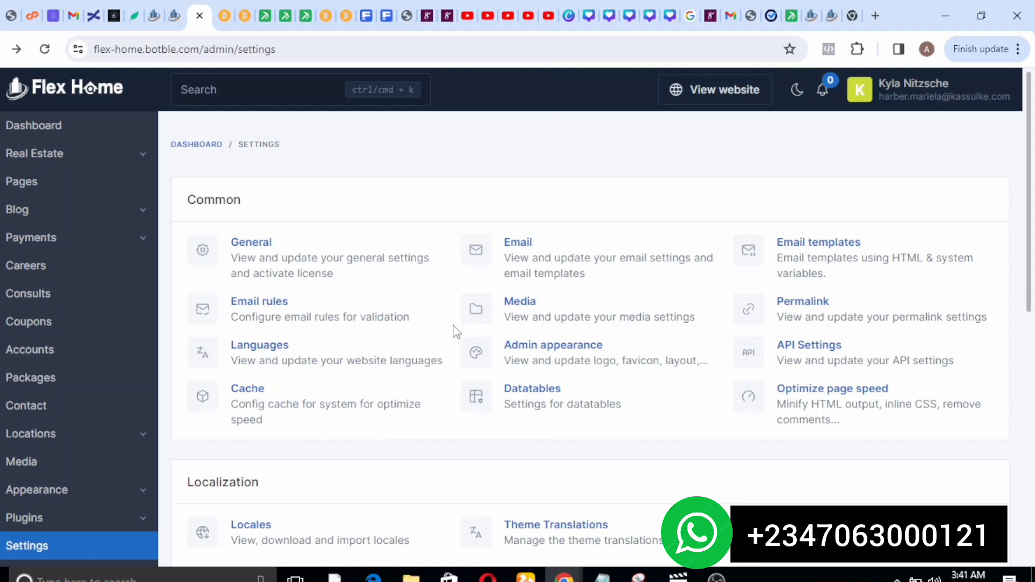
Step: Inspect a member account's edit page, then return to the admin Dashboard
{"action": "left_click", "coordinate": [31, 356]}
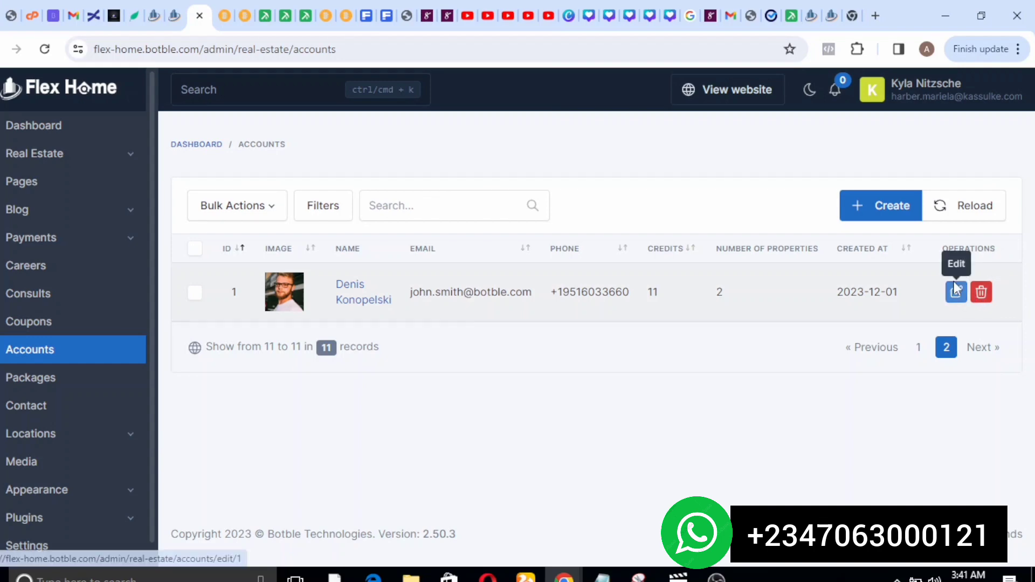
{"action": "left_click", "coordinate": [957, 292]}
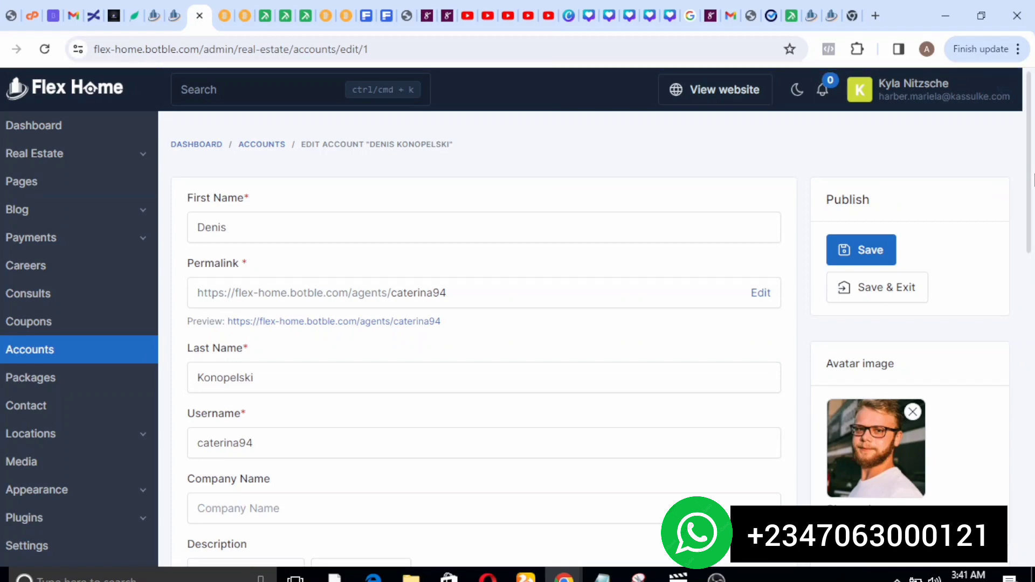
{"action": "scroll", "coordinate": [1034, 169], "scroll_direction": "down", "scroll_amount": 8}
{"action": "scroll", "coordinate": [1032, 102], "scroll_direction": "up", "scroll_amount": 7}
{"action": "scroll", "coordinate": [1032, 102], "scroll_direction": "up", "scroll_amount": 1}
{"action": "left_click", "coordinate": [25, 89]}
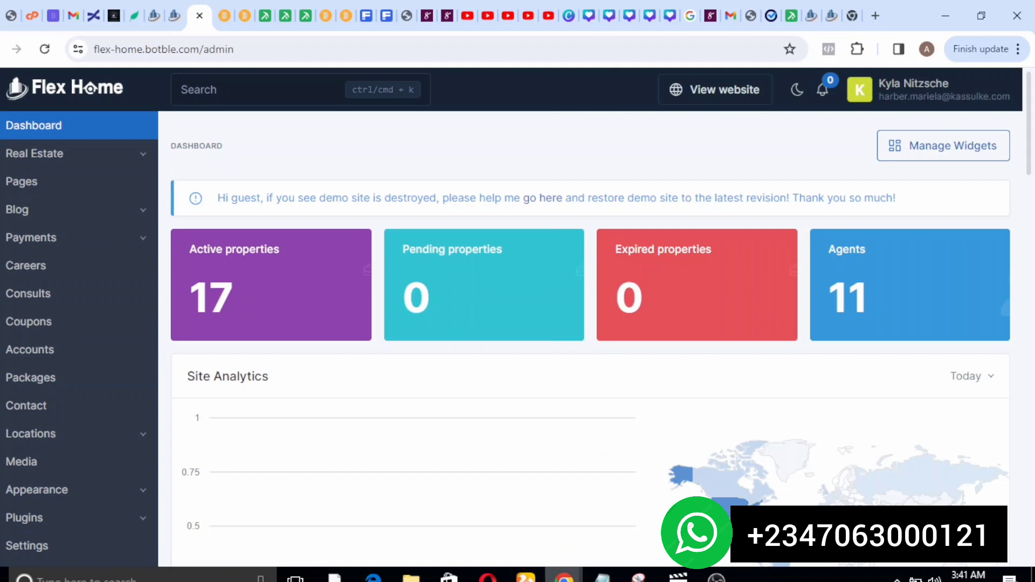
Step: Bring the Cupisweb site forward and focus its 'Choose Your Domain Today!' search box
{"action": "mouse_move", "coordinate": [563, 576]}
{"action": "left_click", "coordinate": [617, 541]}
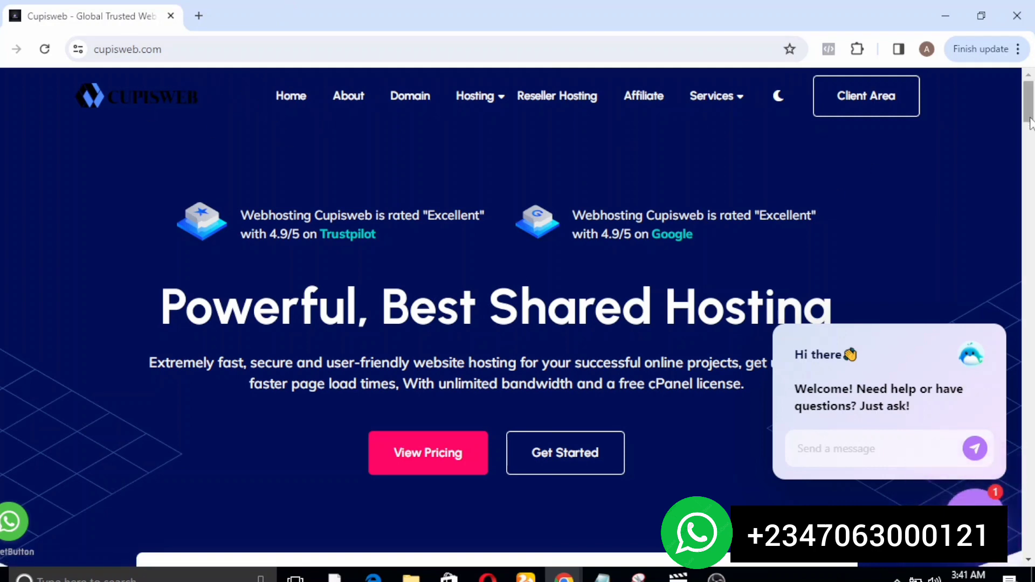
{"action": "mouse_move", "coordinate": [1030, 123]}
{"action": "left_mouse_down"}
{"action": "mouse_move", "coordinate": [1030, 262]}
{"action": "mouse_move", "coordinate": [1029, 108]}
{"action": "mouse_move", "coordinate": [1030, 156]}
{"action": "mouse_move", "coordinate": [1030, 137]}
{"action": "left_mouse_up"}
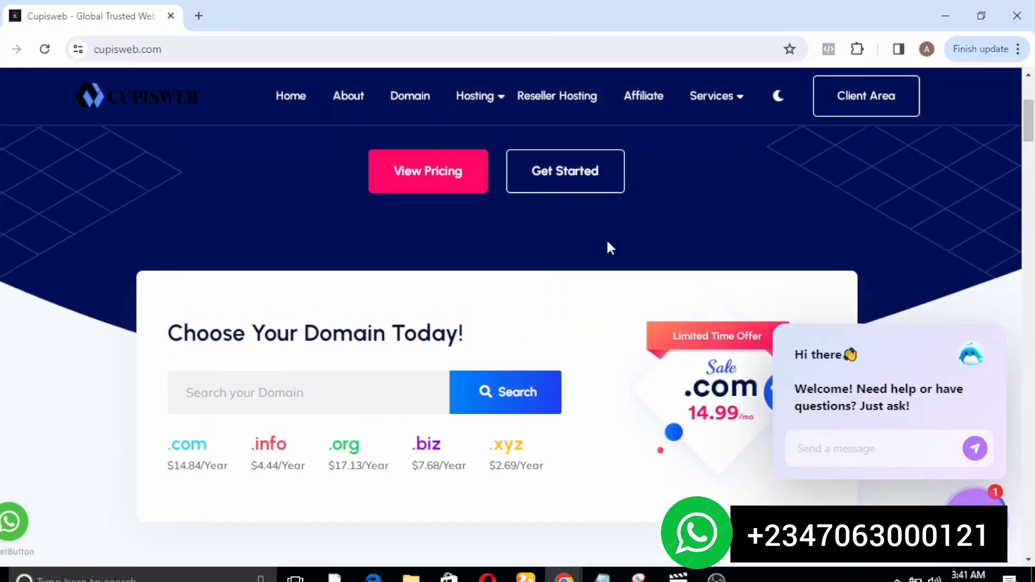
{"action": "left_click", "coordinate": [276, 408]}
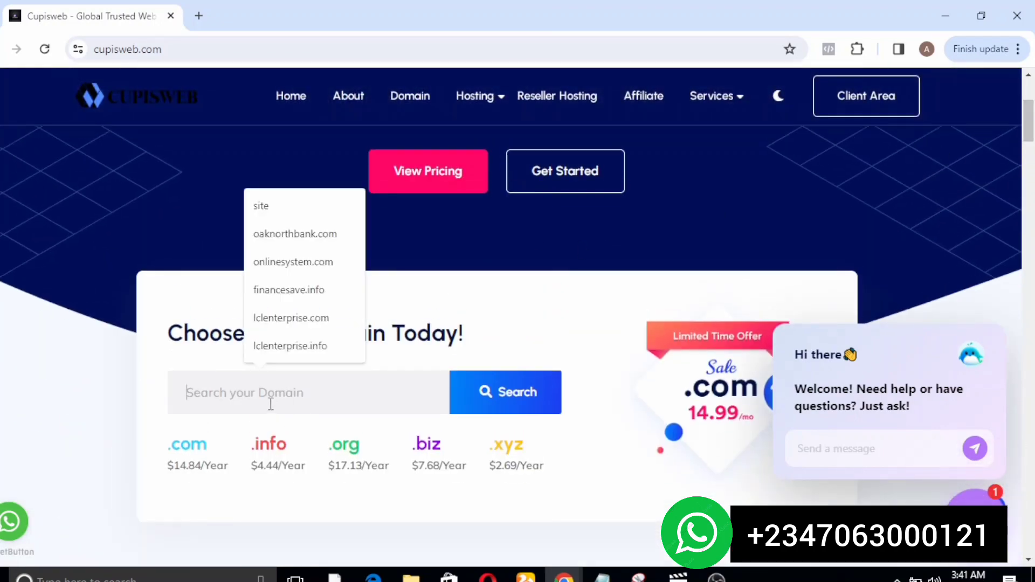
Step: Search Cupisweb for realbbt.com, which lists .com at ₦16801.20NGN per year
{"action": "type", "text": "real"}
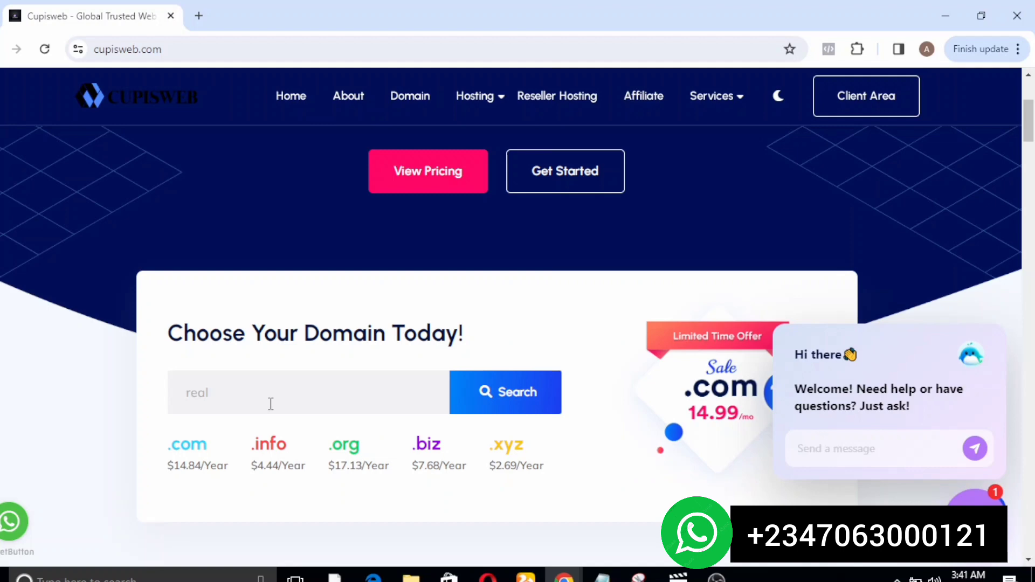
{"action": "type", "text": "bbt"}
{"action": "key", "text": "BackSpace"}
{"action": "type", "text": ".com"}
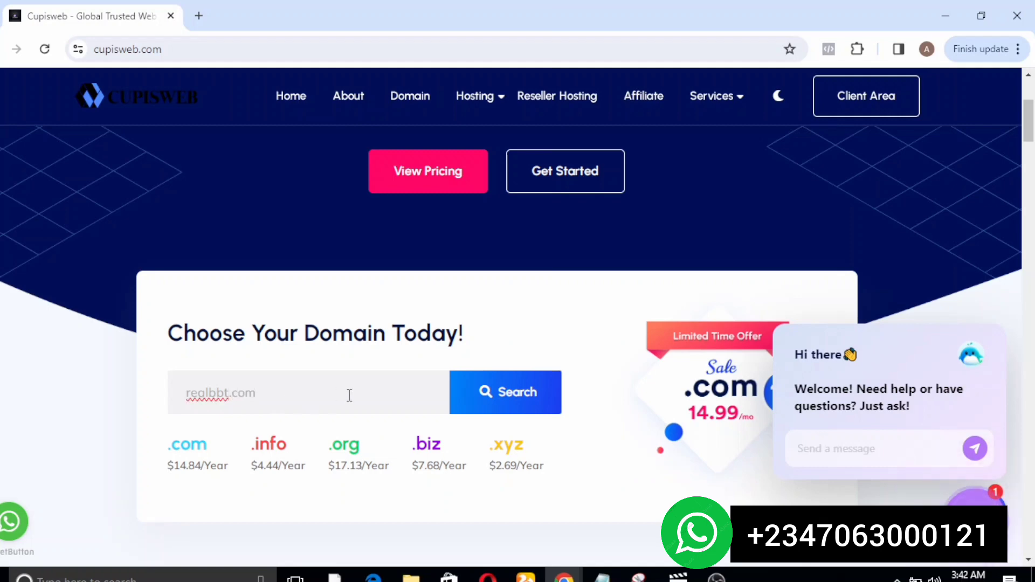
{"action": "left_click", "coordinate": [484, 400]}
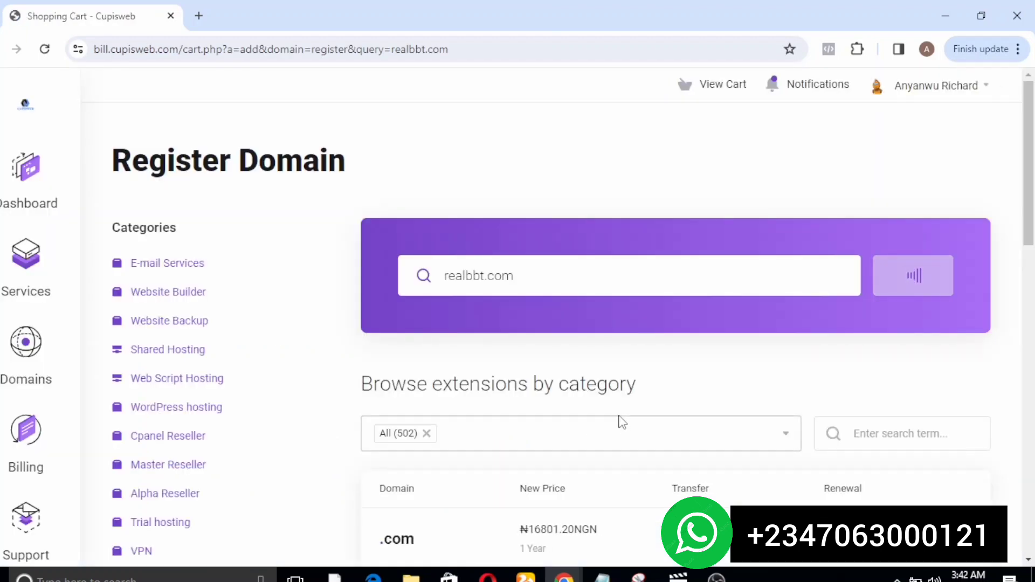
Step: Add the realbbt.com domain registration to the cart
{"action": "scroll", "coordinate": [1033, 291], "scroll_direction": "down", "scroll_amount": 3}
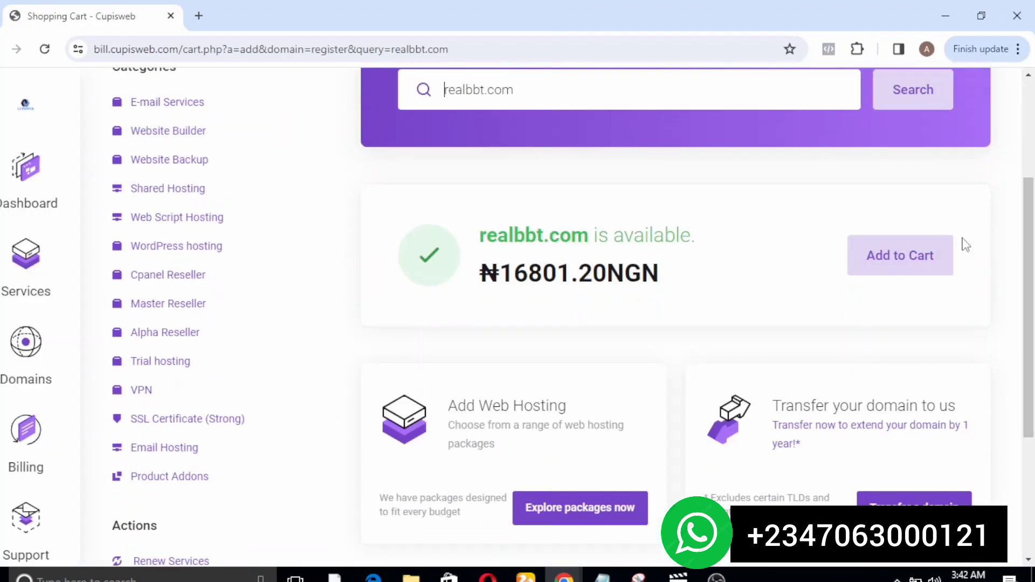
{"action": "left_click", "coordinate": [901, 265]}
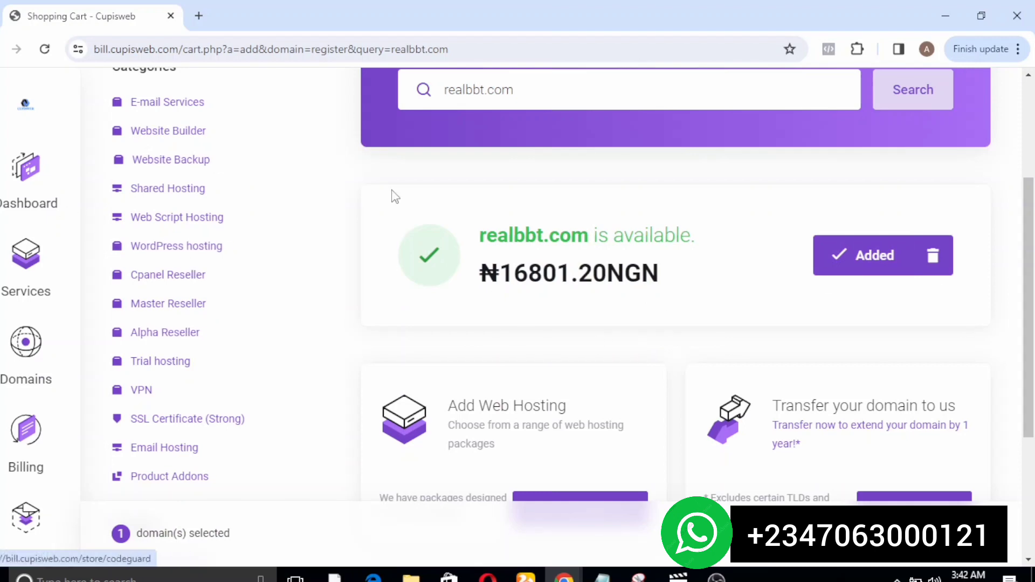
{"action": "scroll", "coordinate": [1033, 378], "scroll_direction": "down", "scroll_amount": 2}
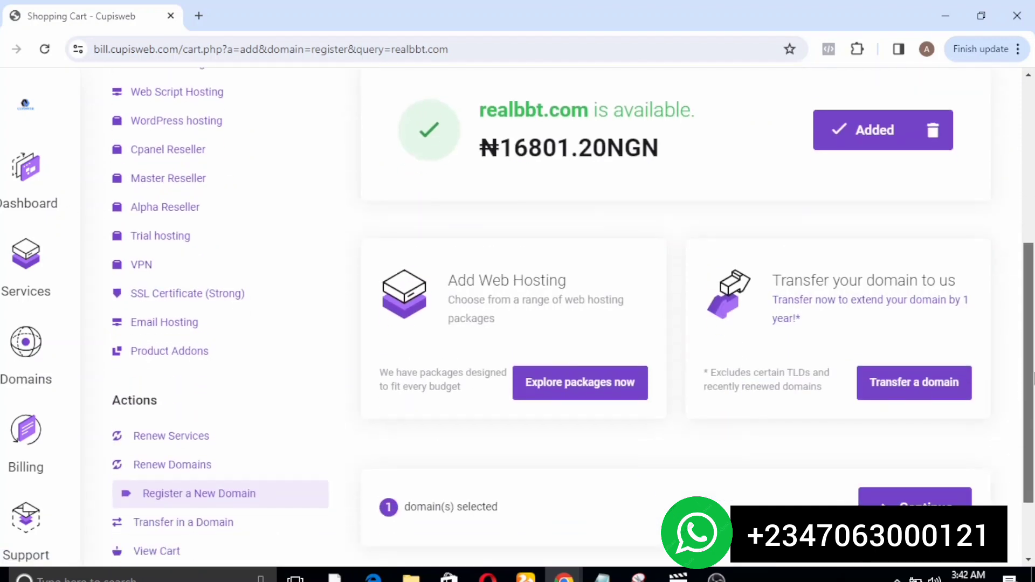
{"action": "scroll", "coordinate": [1033, 377], "scroll_direction": "up", "scroll_amount": 1}
{"action": "scroll", "coordinate": [1032, 378], "scroll_direction": "down", "scroll_amount": 1}
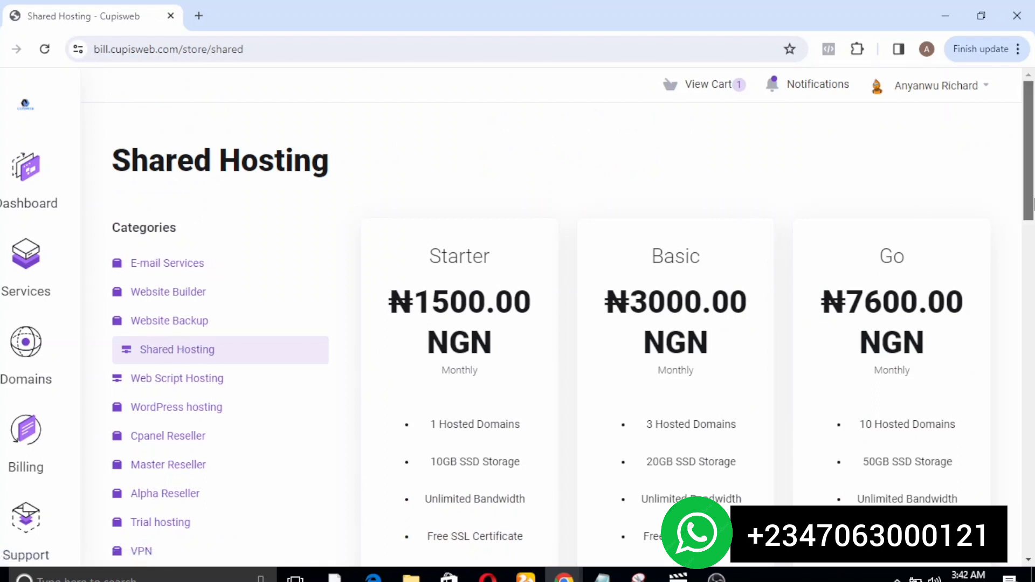
Step: Add the monthly Starter plan at ₦1500.00NGN to the cart, linked to realbbt.com
{"action": "left_click_drag", "start_coordinate": [1029, 207], "coordinate": [1031, 348]}
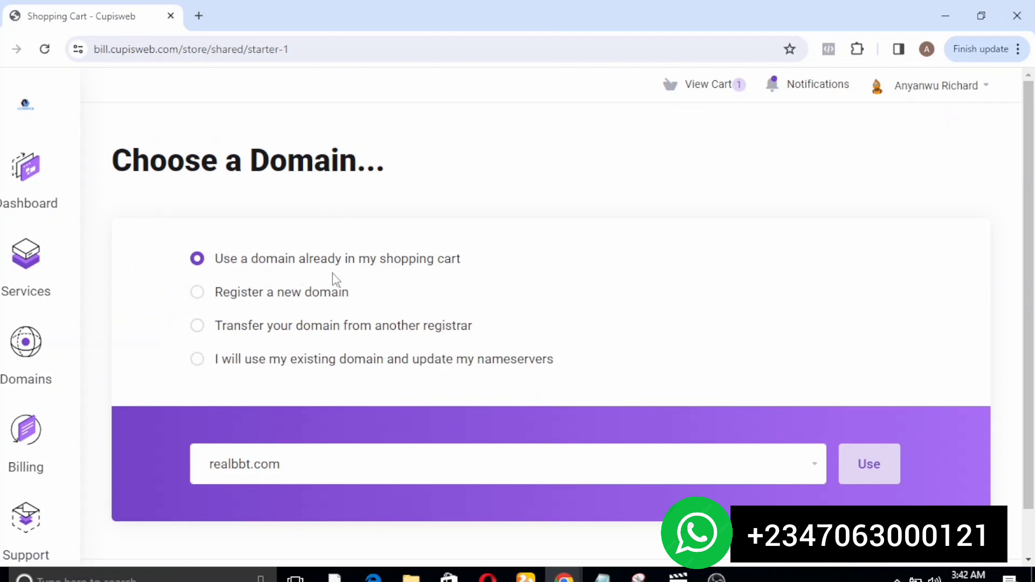
{"action": "left_click_drag", "start_coordinate": [1028, 281], "coordinate": [1029, 324]}
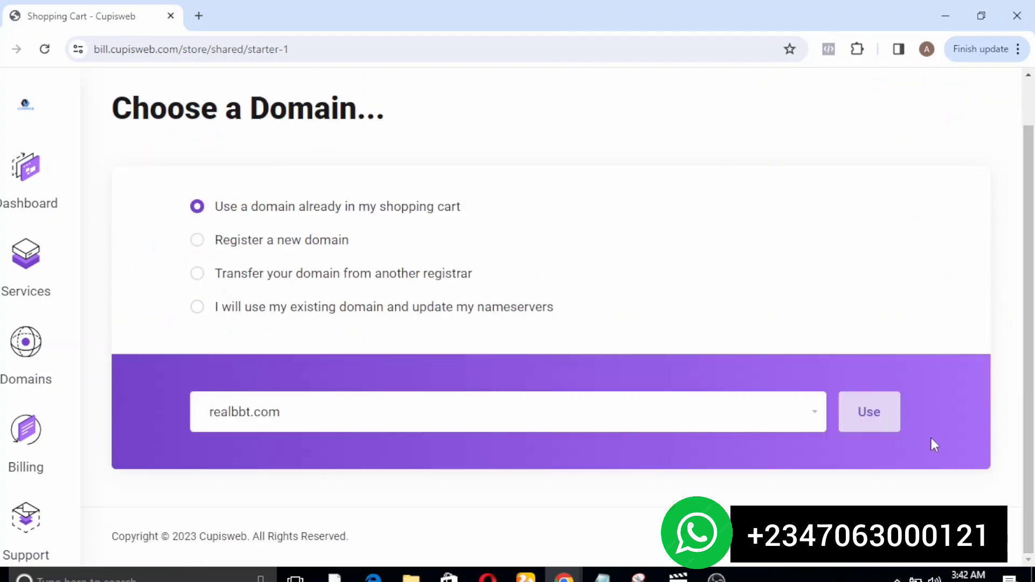
{"action": "left_click", "coordinate": [846, 402]}
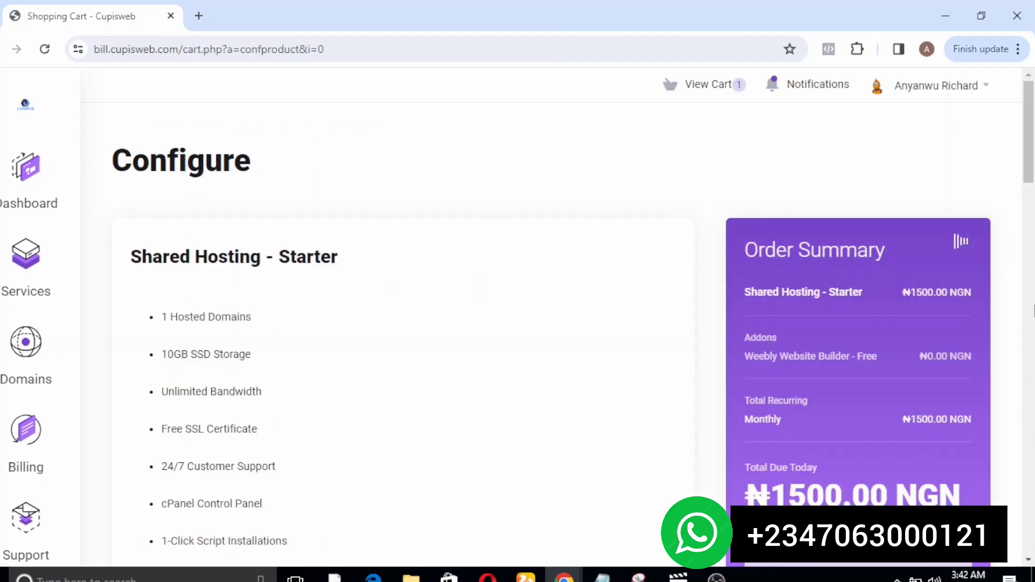
{"action": "scroll", "coordinate": [1032, 240], "scroll_direction": "down", "scroll_amount": 5}
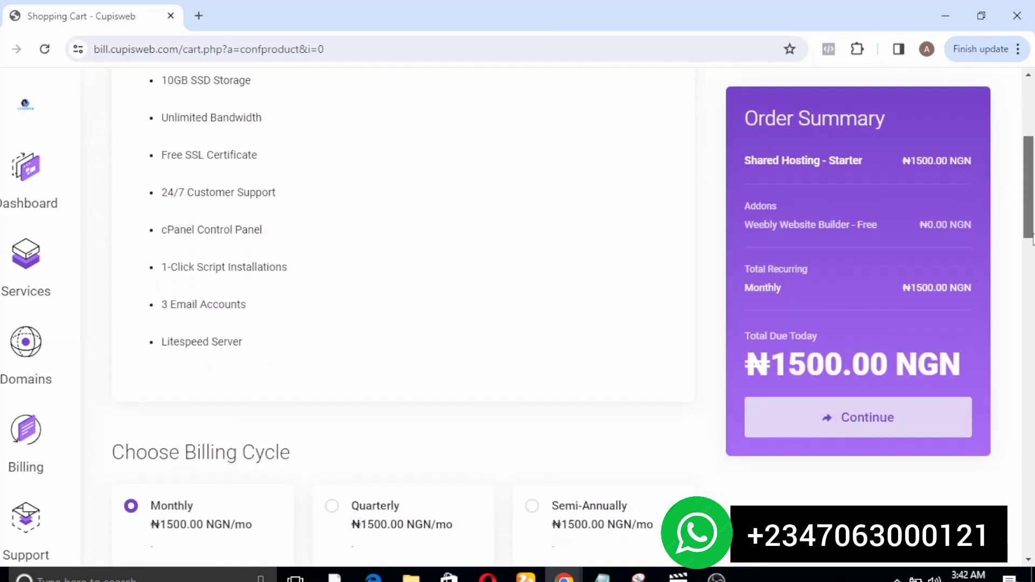
{"action": "scroll", "coordinate": [1032, 240], "scroll_direction": "down", "scroll_amount": 3}
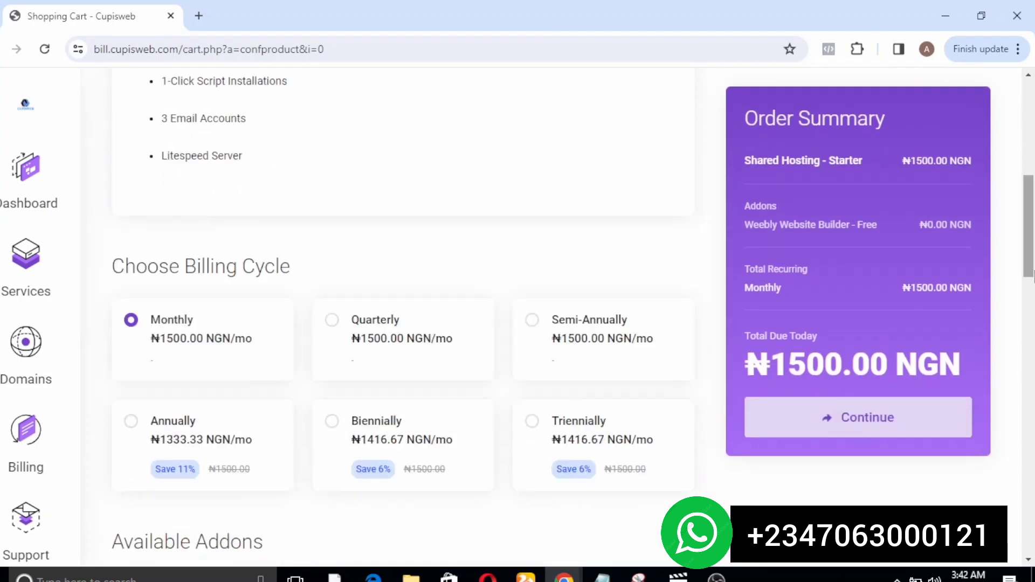
{"action": "left_click", "coordinate": [905, 427]}
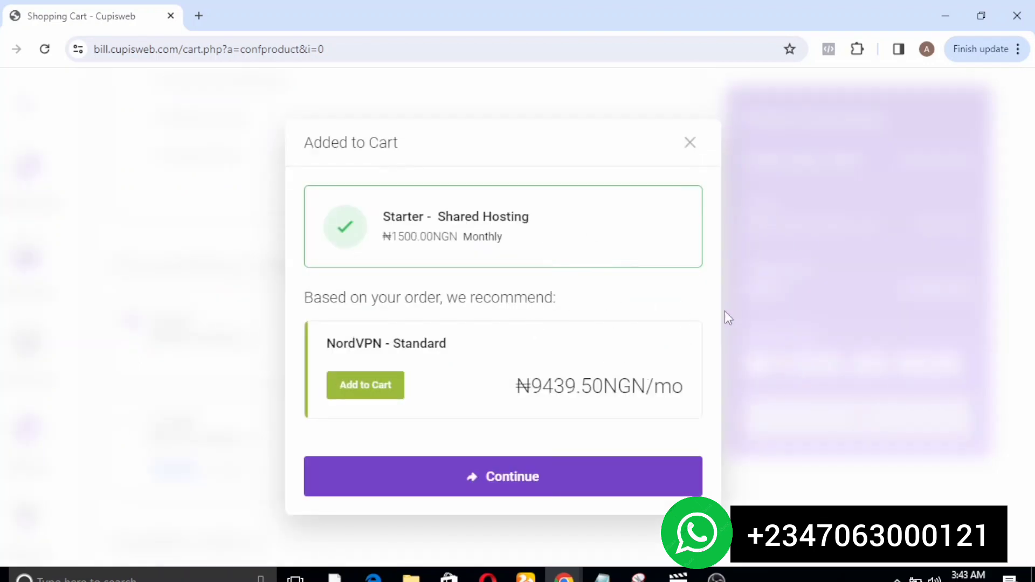
Step: Proceed to Review & Checkout totalling ₦18301.20NGN and open the account menu
{"action": "left_click", "coordinate": [544, 491]}
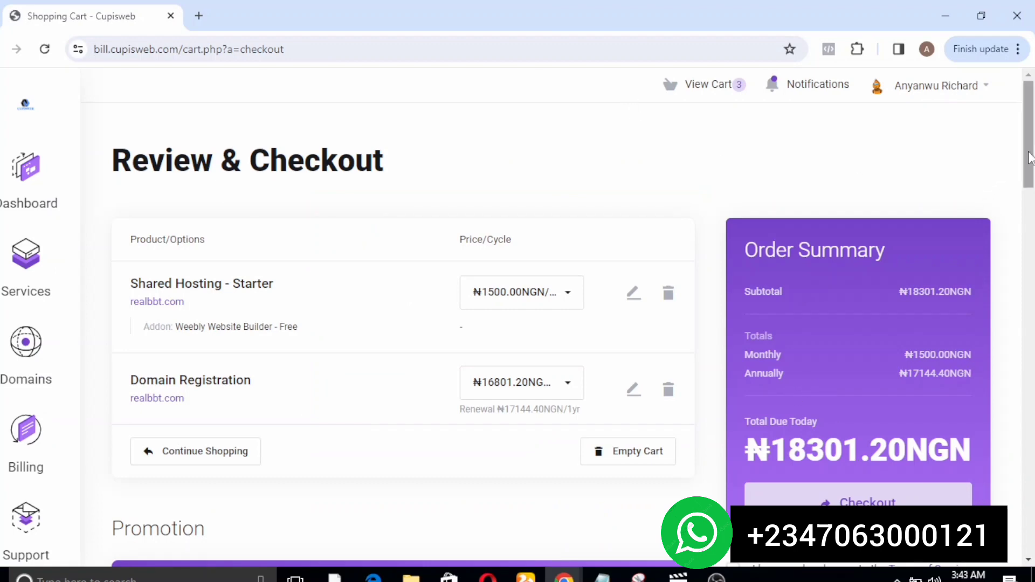
{"action": "scroll", "coordinate": [1030, 156], "scroll_direction": "down", "scroll_amount": 8}
{"action": "scroll", "coordinate": [1000, 153], "scroll_direction": "up", "scroll_amount": 8}
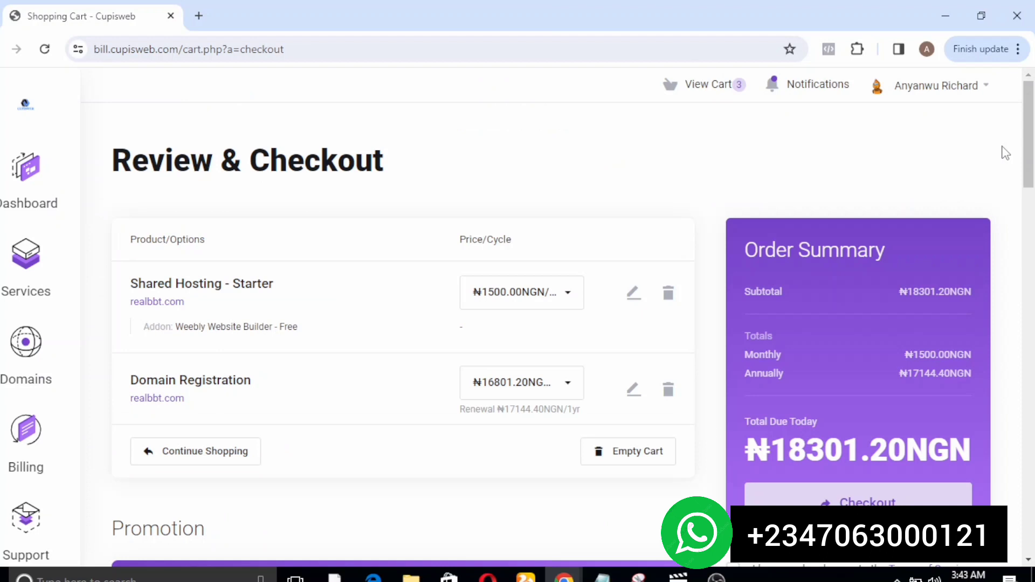
{"action": "left_click", "coordinate": [974, 92]}
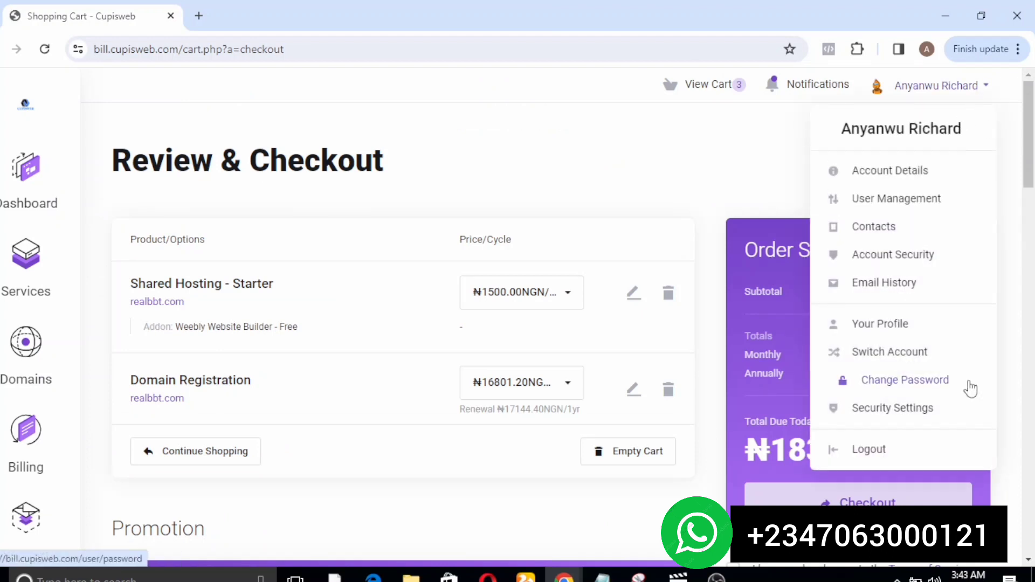
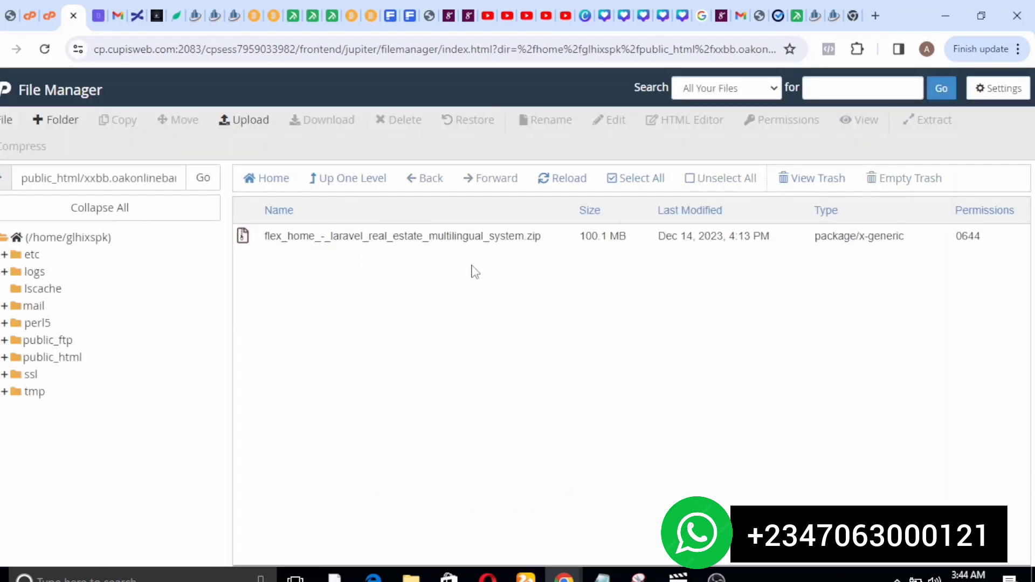
Step: Extract the flex_home real estate zip into the xxbb.oakonlinebank.com folder and close the results
{"action": "left_click", "coordinate": [425, 237]}
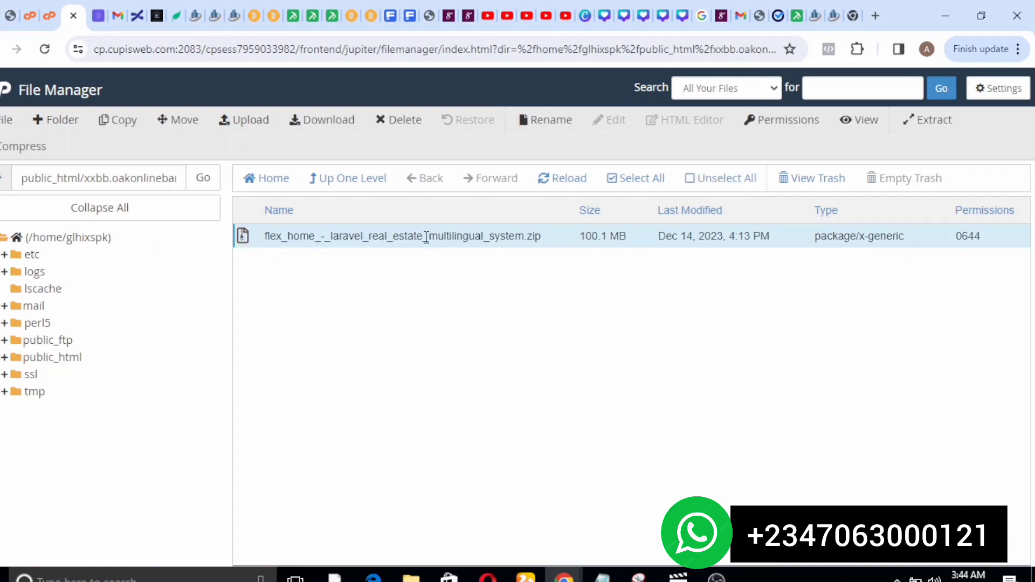
{"action": "right_click", "coordinate": [425, 237]}
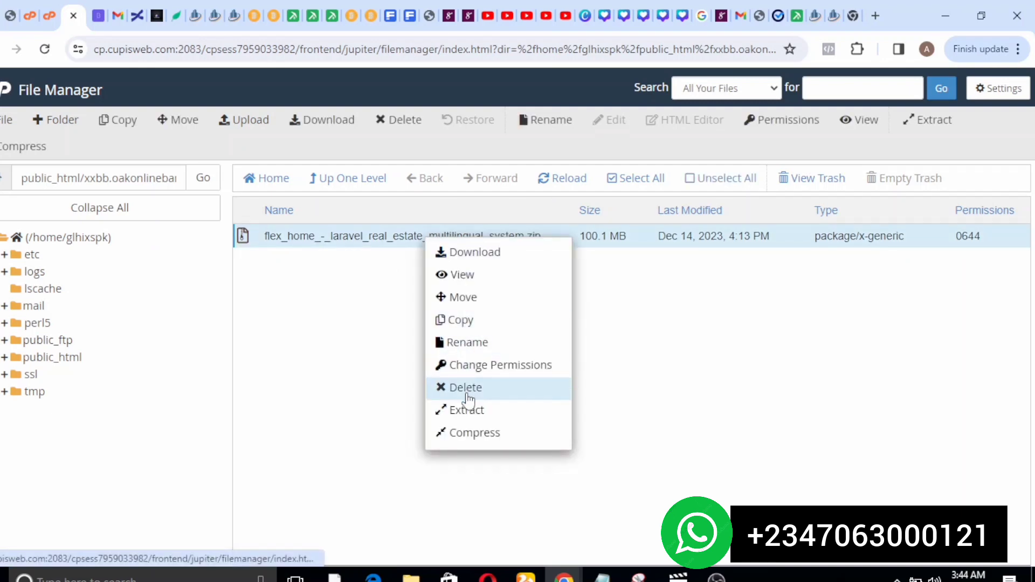
{"action": "left_click", "coordinate": [467, 412]}
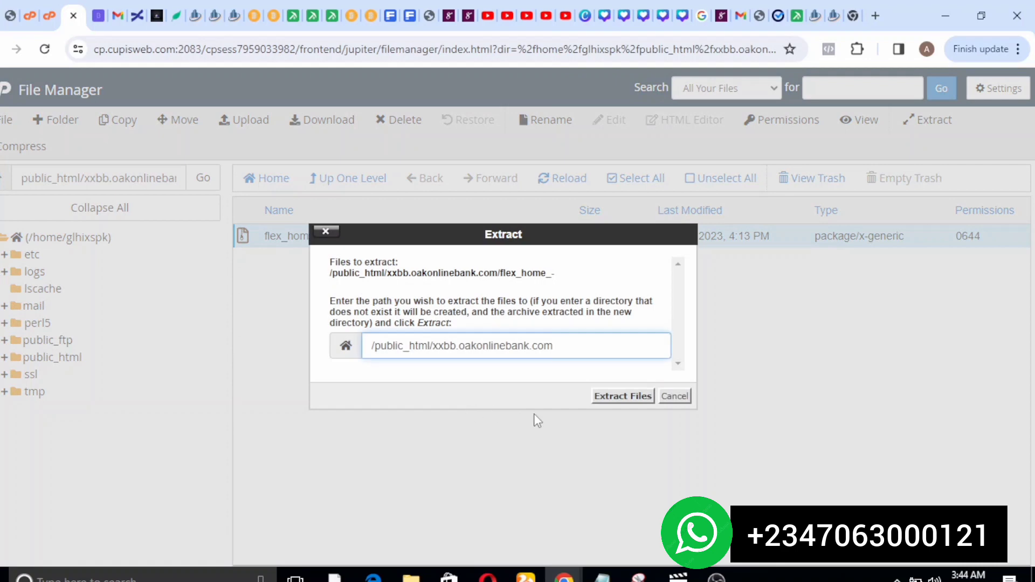
{"action": "left_click", "coordinate": [611, 399]}
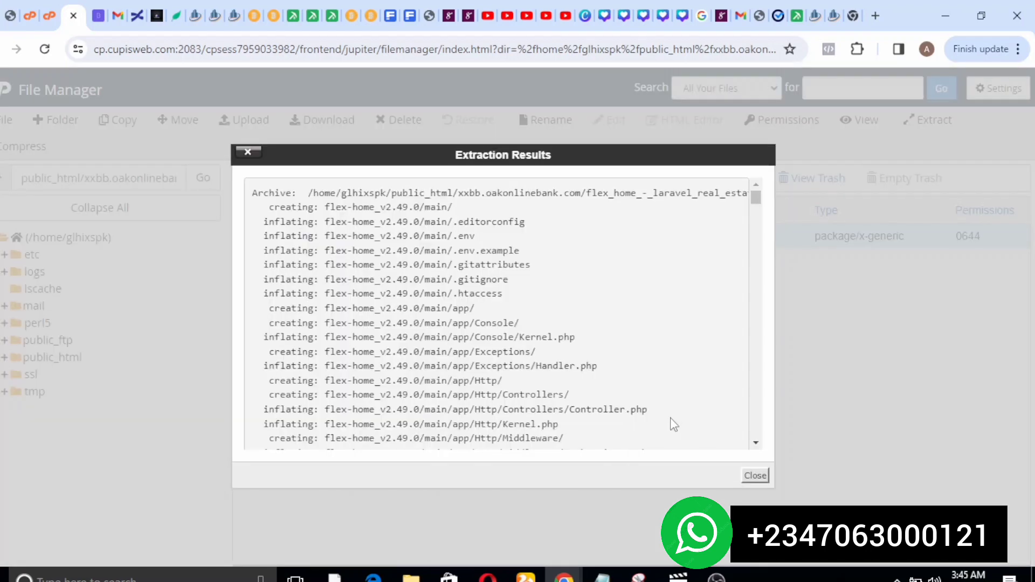
{"action": "left_click", "coordinate": [755, 476]}
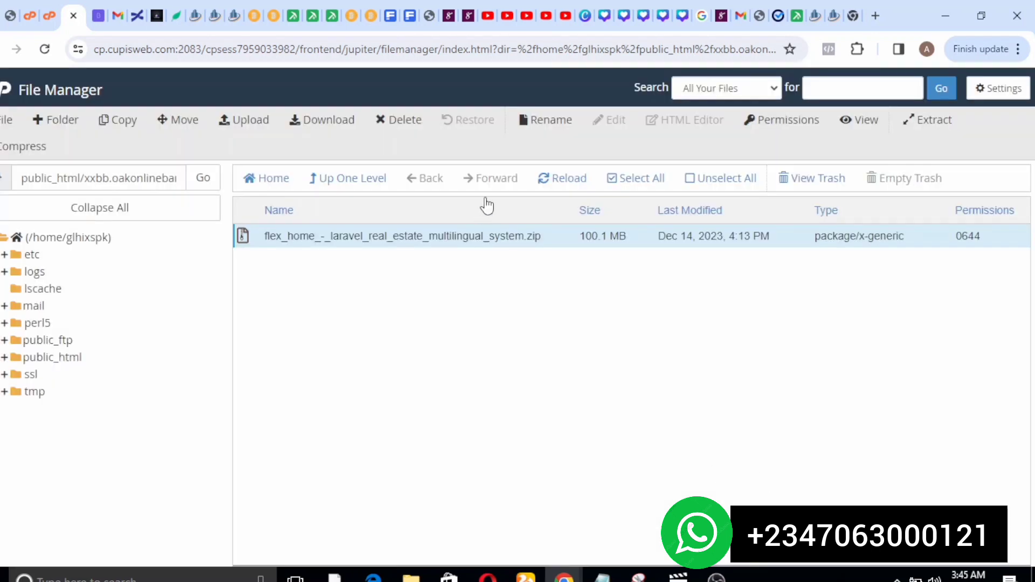
Step: Reload the listing and open flex-home_v2.49.0/main to view its Laravel app, config and vendor files
{"action": "left_click", "coordinate": [567, 179]}
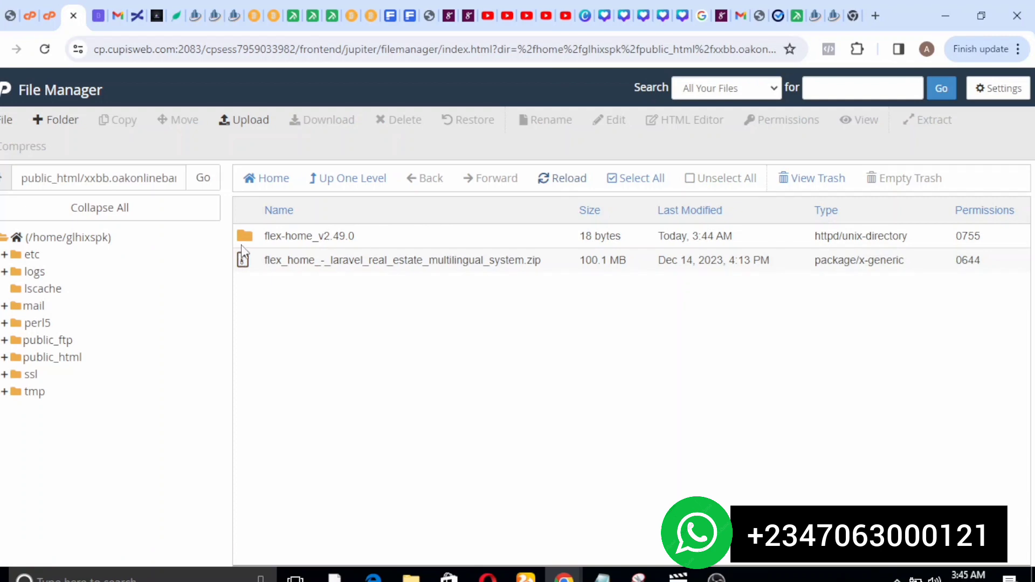
{"action": "double_click", "coordinate": [245, 234]}
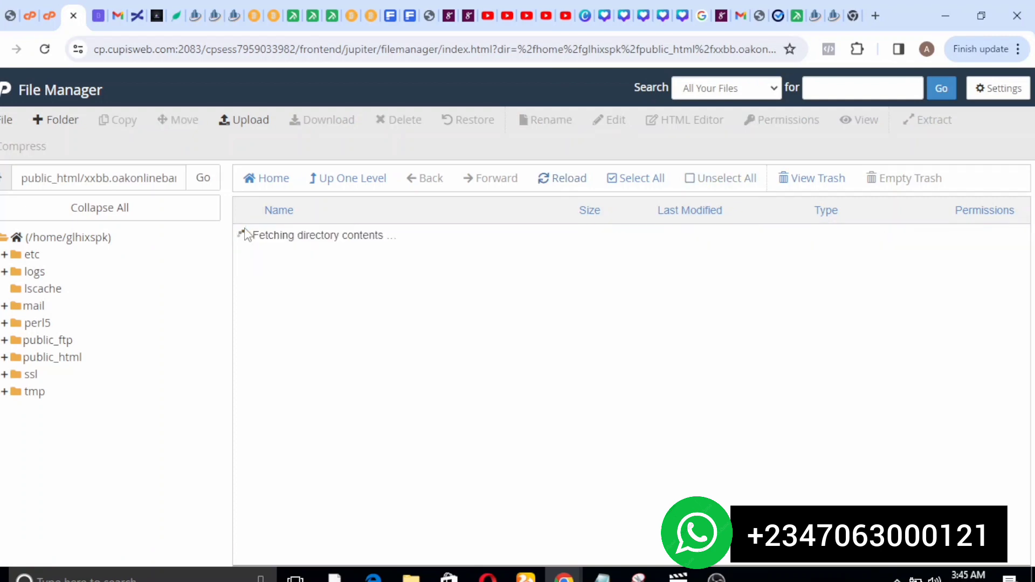
{"action": "double_click", "coordinate": [250, 242]}
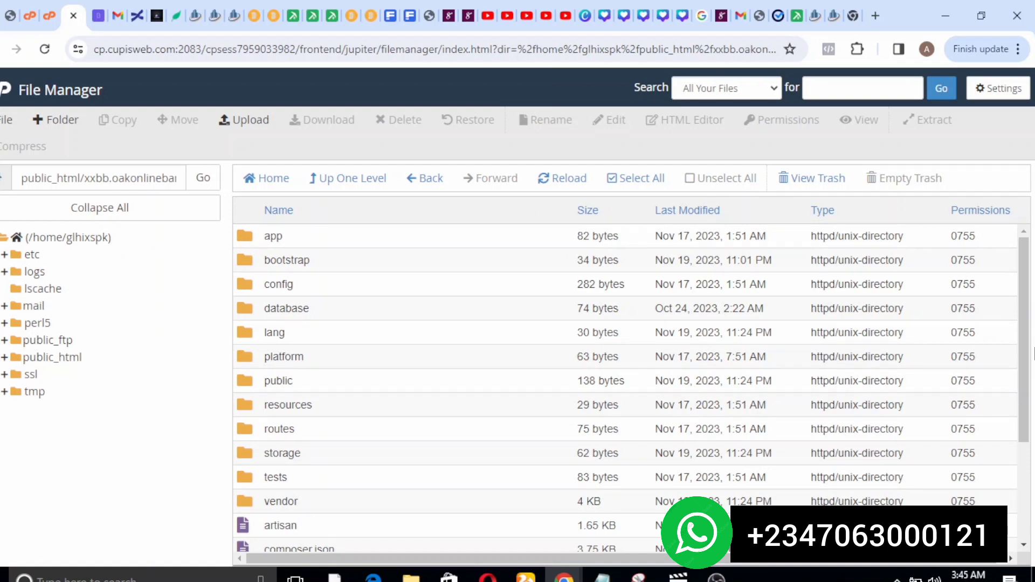
{"action": "left_click_drag", "start_coordinate": [1031, 351], "coordinate": [1032, 250]}
Step: Move all of main's files and folders to /public_html/xxbb.oakonlinebank.com/
{"action": "left_click", "coordinate": [645, 186]}
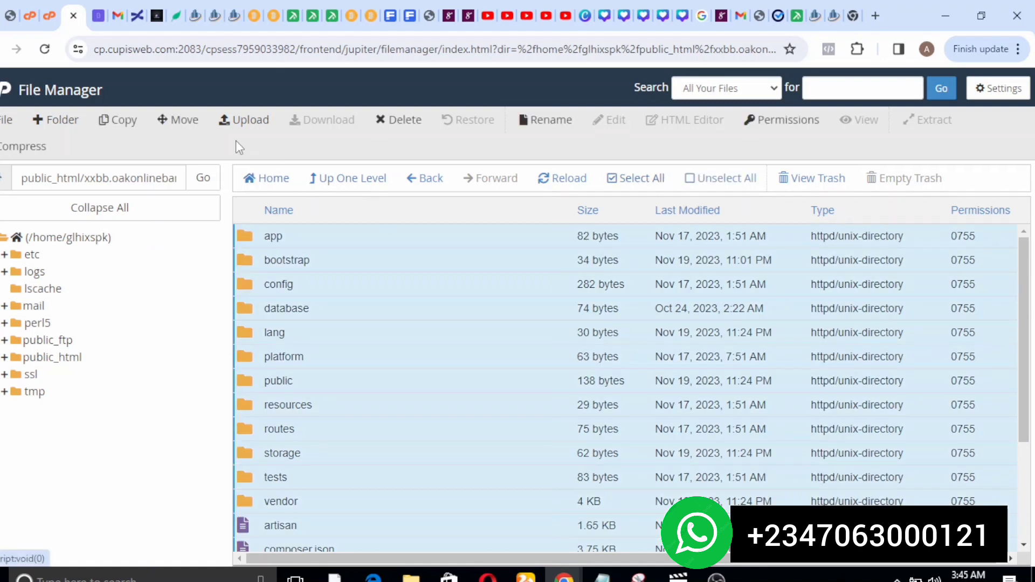
{"action": "left_click", "coordinate": [192, 129]}
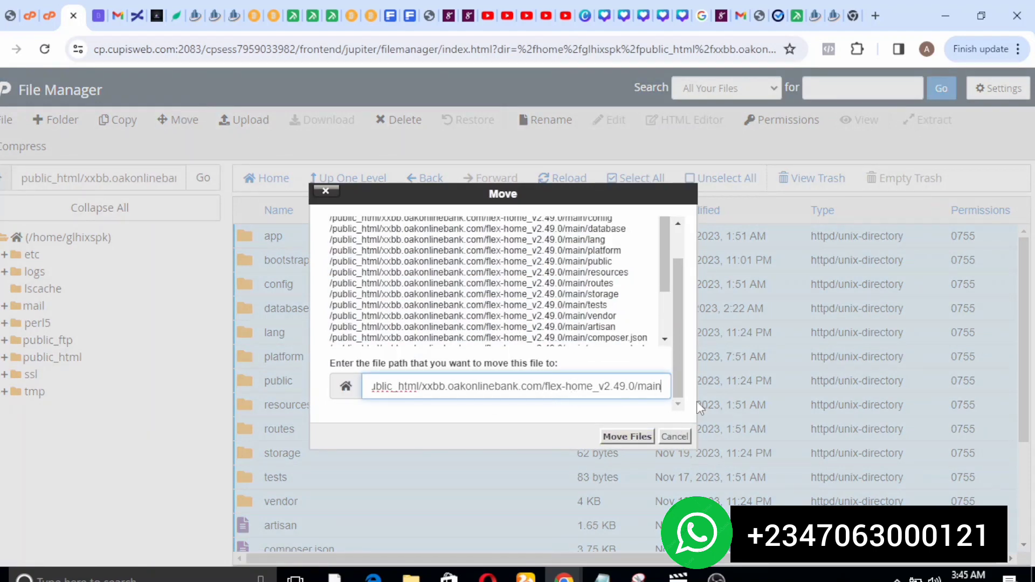
{"action": "key", "text": "BackSpace"}
{"action": "key", "text": "BackSpace"}
{"action": "key", "text": "BackSpace"}
{"action": "key", "text": "BackSpace"}
{"action": "key", "text": "BackSpace"}
{"action": "key", "text": "BackSpace"}
{"action": "key", "text": "BackSpace"}
{"action": "key", "text": "BackSpace"}
{"action": "key", "text": "BackSpace"}
{"action": "key", "text": "BackSpace"}
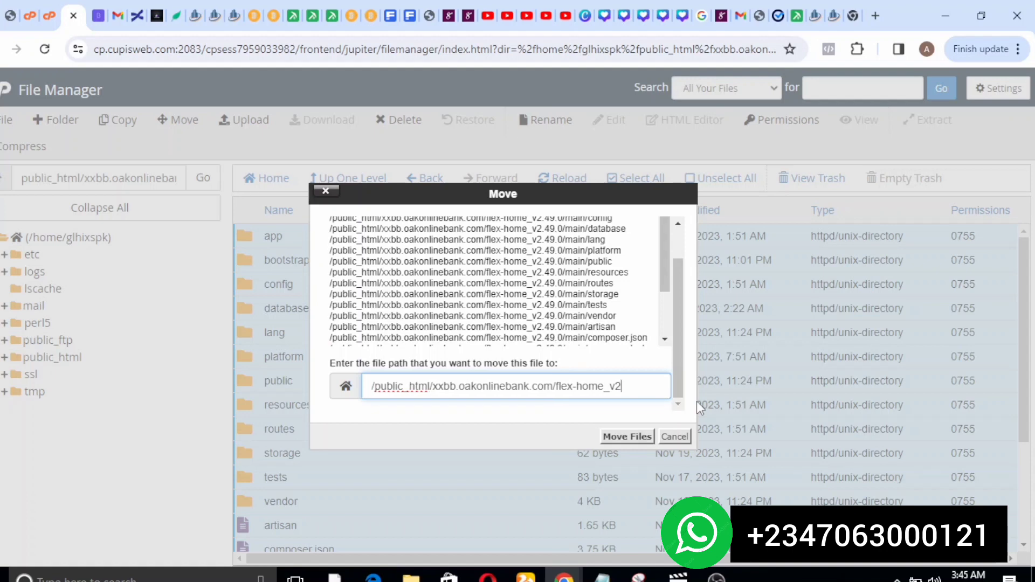
{"action": "key", "text": "BackSpace"}
{"action": "left_click_drag", "start_coordinate": [615, 382], "coordinate": [569, 379]}
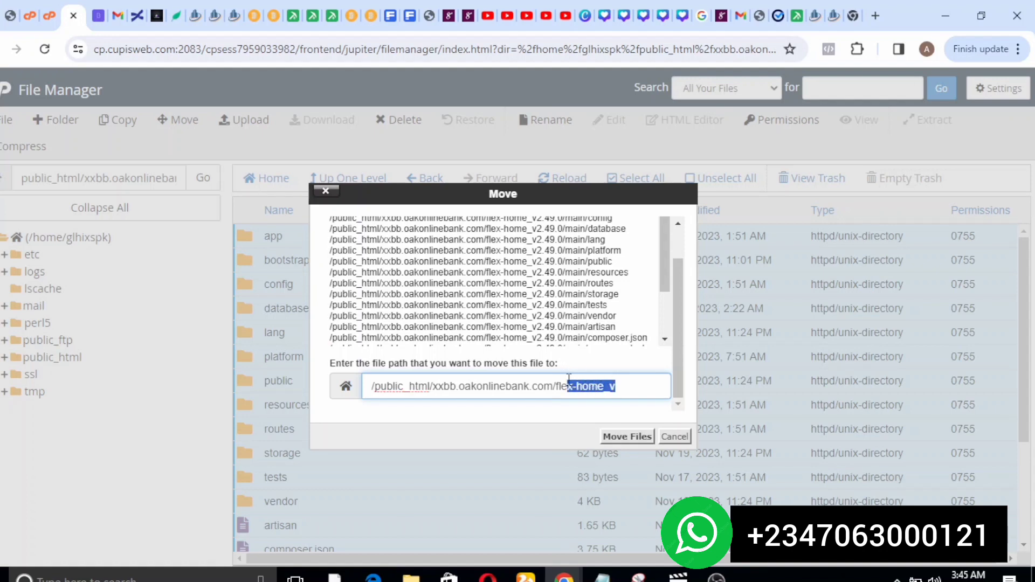
{"action": "key", "text": "BackSpace"}
{"action": "left_click", "coordinate": [627, 437]}
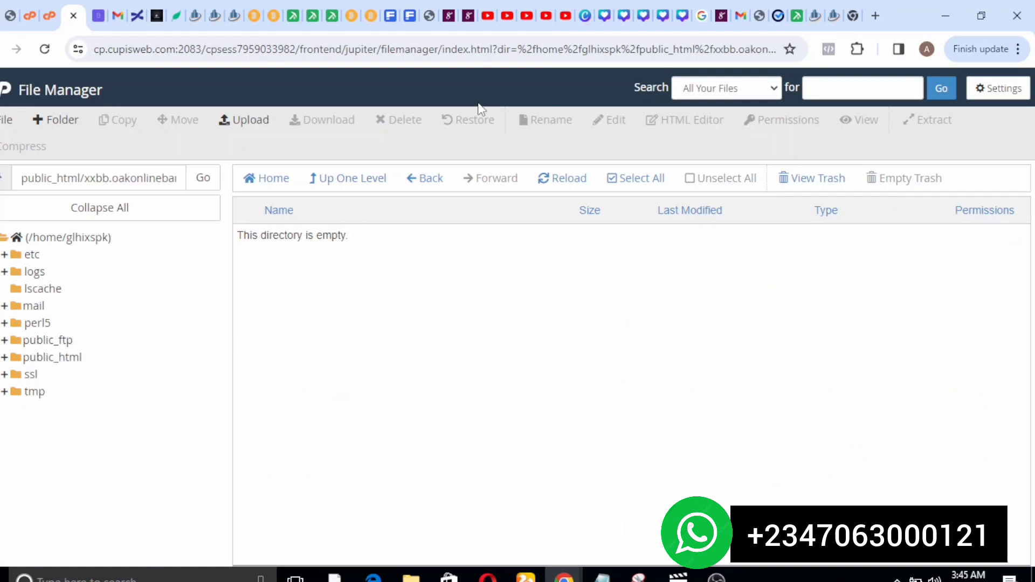
Step: Go up to the xxbb.oakonlinebank.com root to confirm the Laravel folders, then open public_html
{"action": "left_click", "coordinate": [424, 183]}
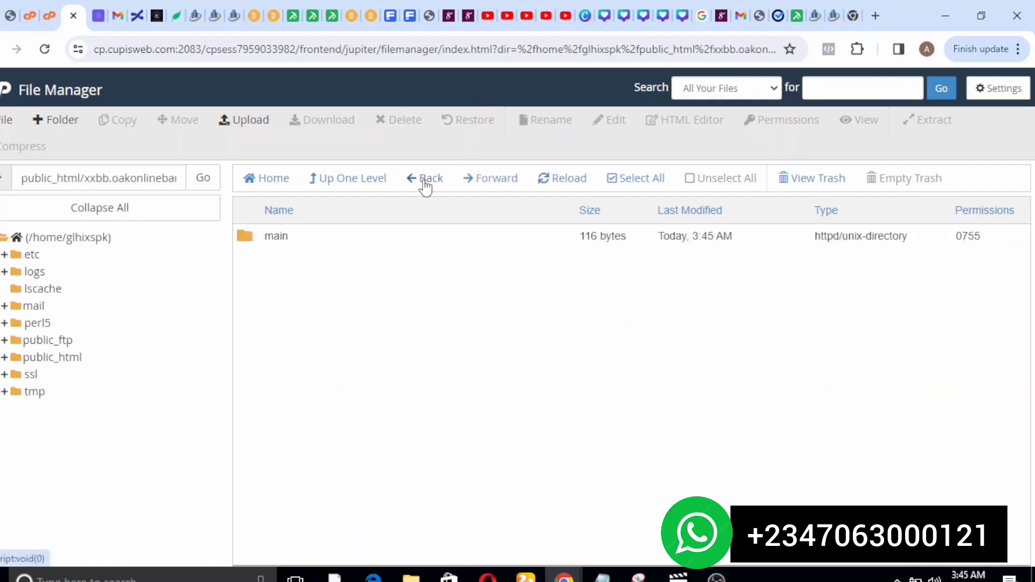
{"action": "left_click", "coordinate": [365, 180]}
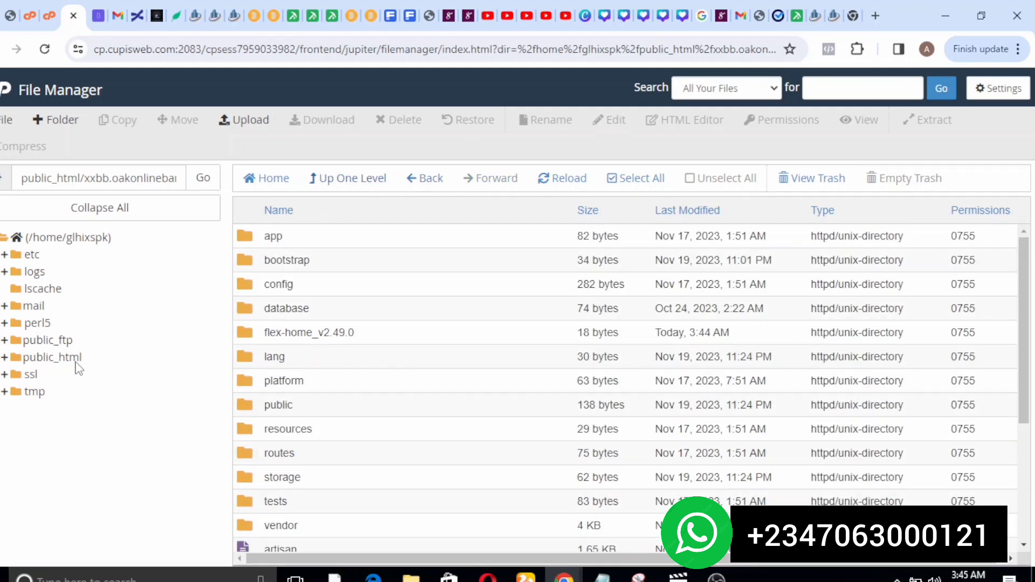
{"action": "left_click", "coordinate": [52, 357]}
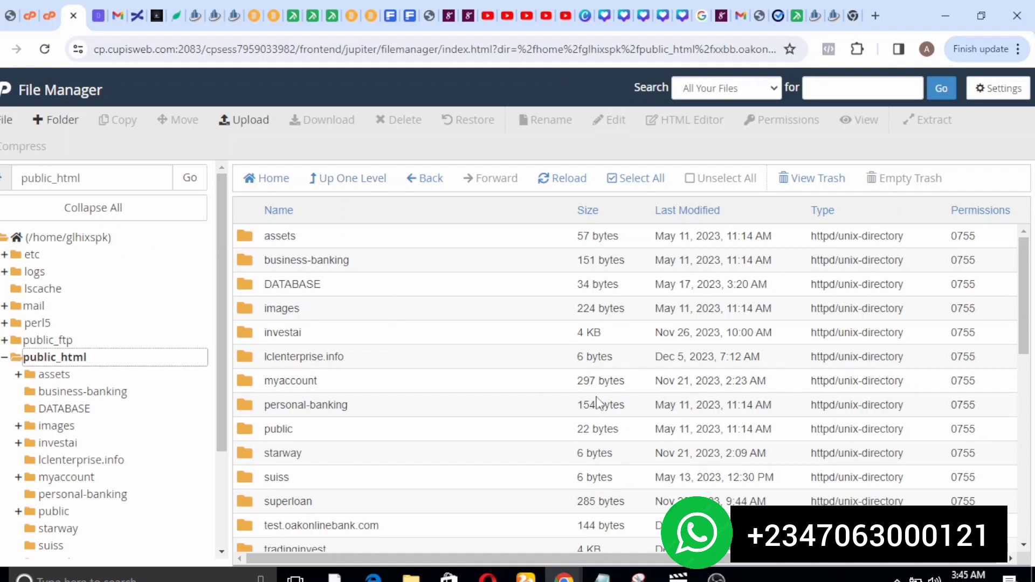
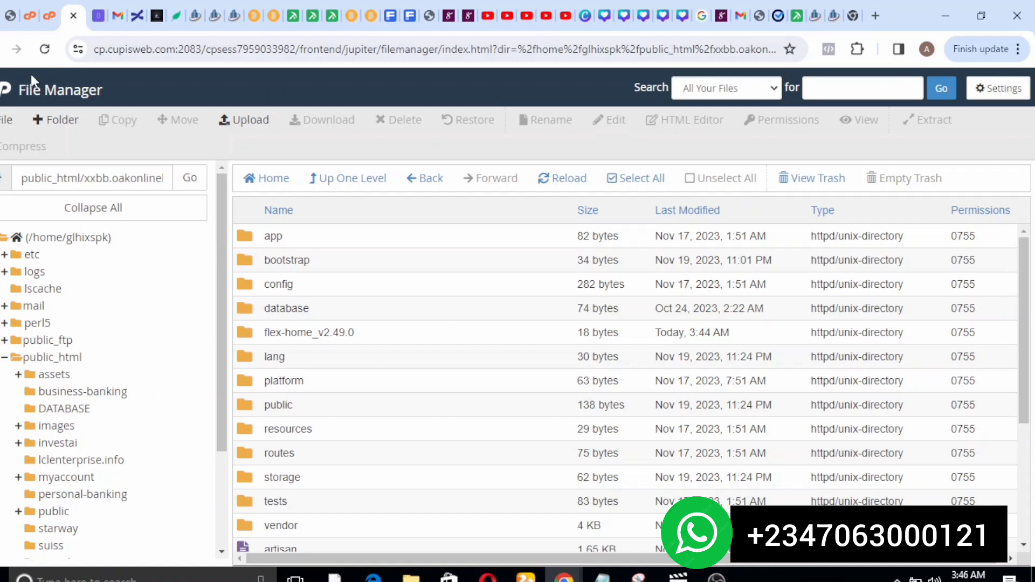
Step: Open the cPanel Tools home from the cPanel logo in a new browser tab
{"action": "right_click", "coordinate": [6, 88]}
{"action": "left_click", "coordinate": [33, 103]}
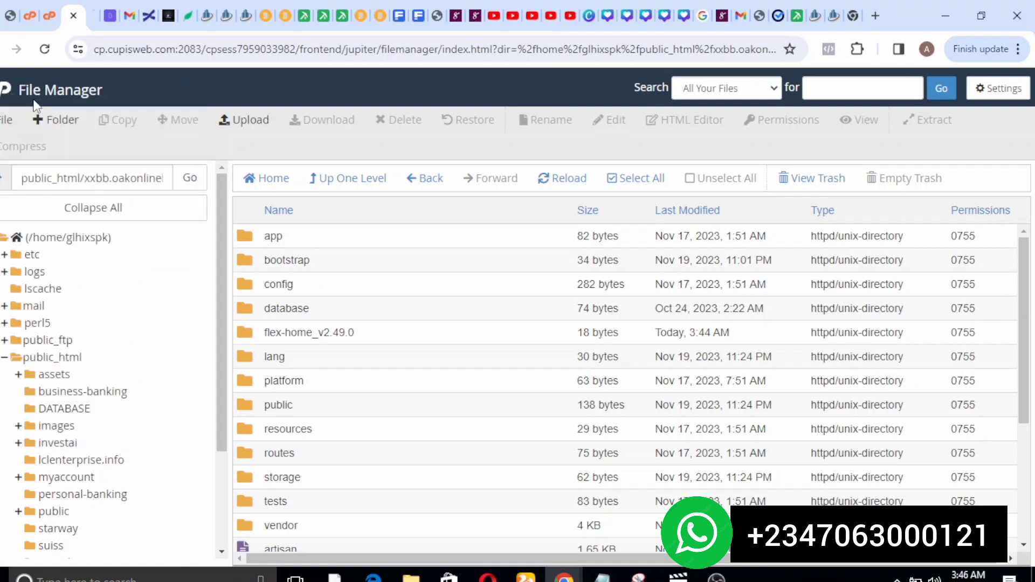
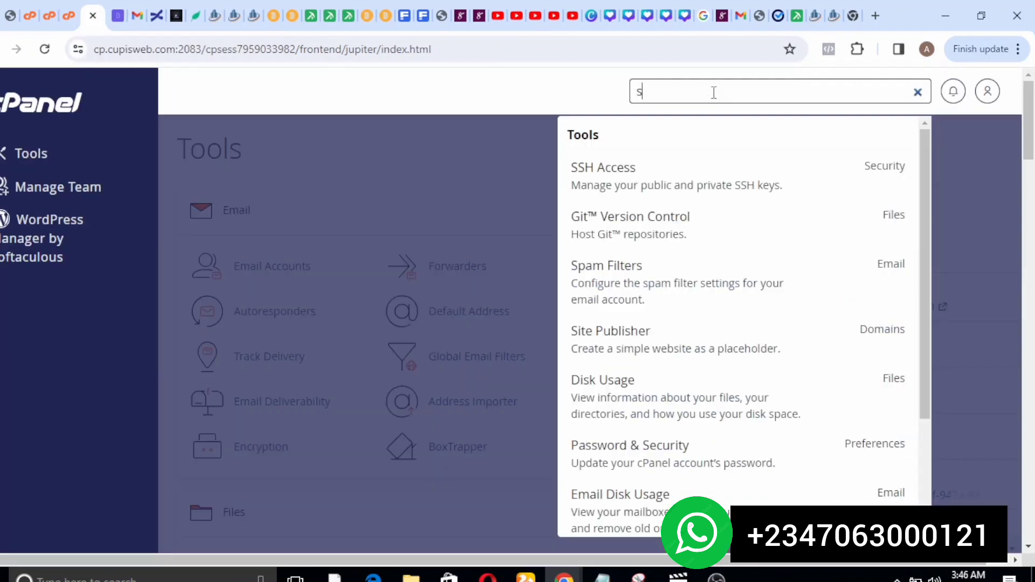
Step: Find the MySQL Database Wizard via a 'sql w' search and create the database glhixspk_realestate
{"action": "type", "text": "ql w"}
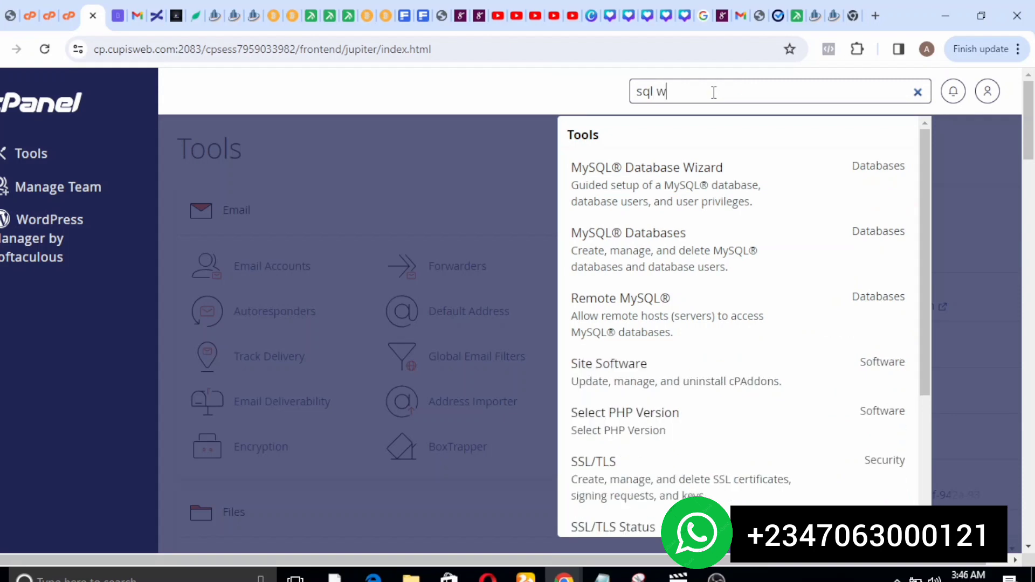
{"action": "left_click", "coordinate": [671, 173]}
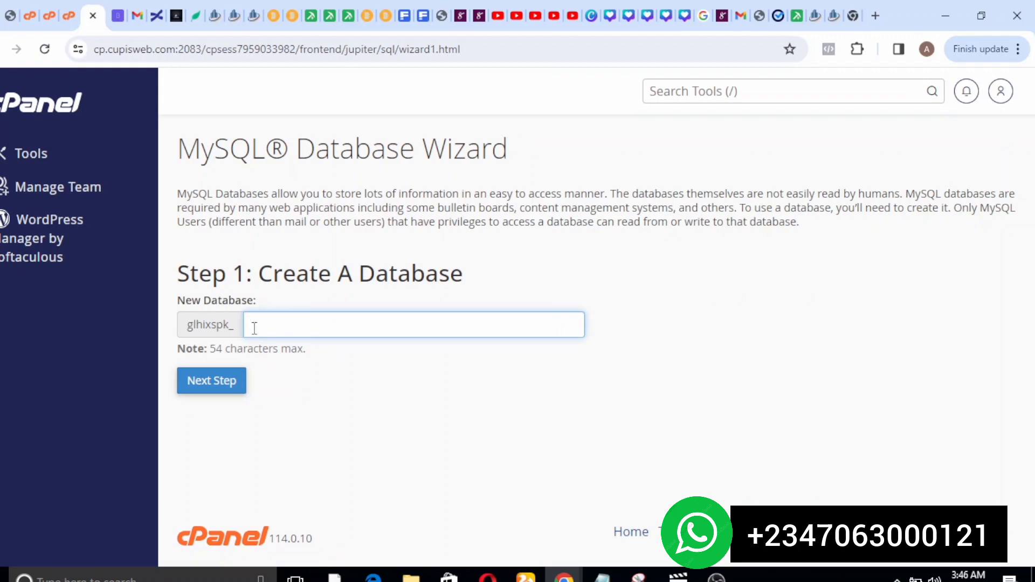
{"action": "type", "text": "realestate"}
{"action": "double_click", "coordinate": [294, 322]}
{"action": "key", "text": "ctrl+c"}
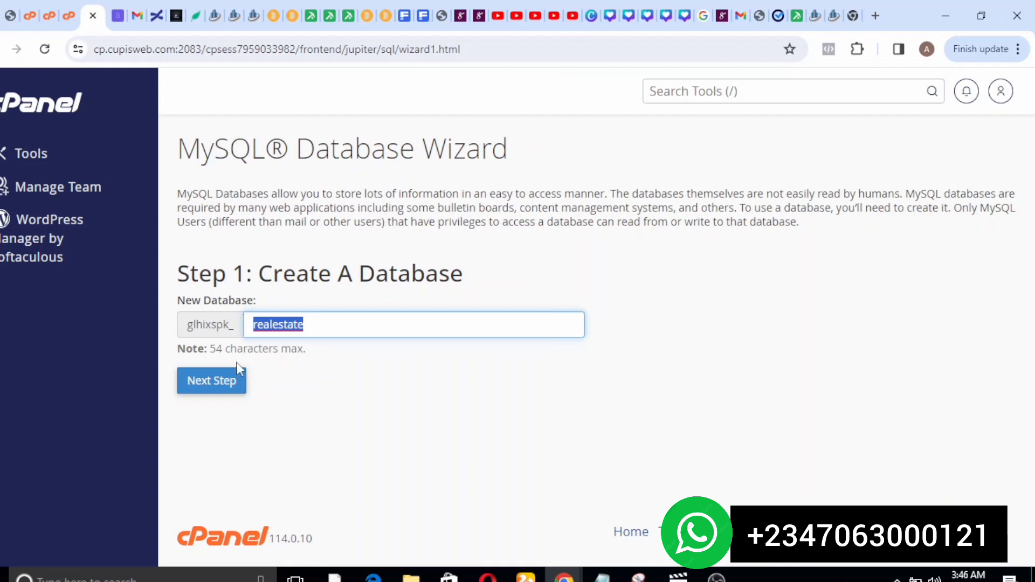
{"action": "left_click", "coordinate": [241, 387]}
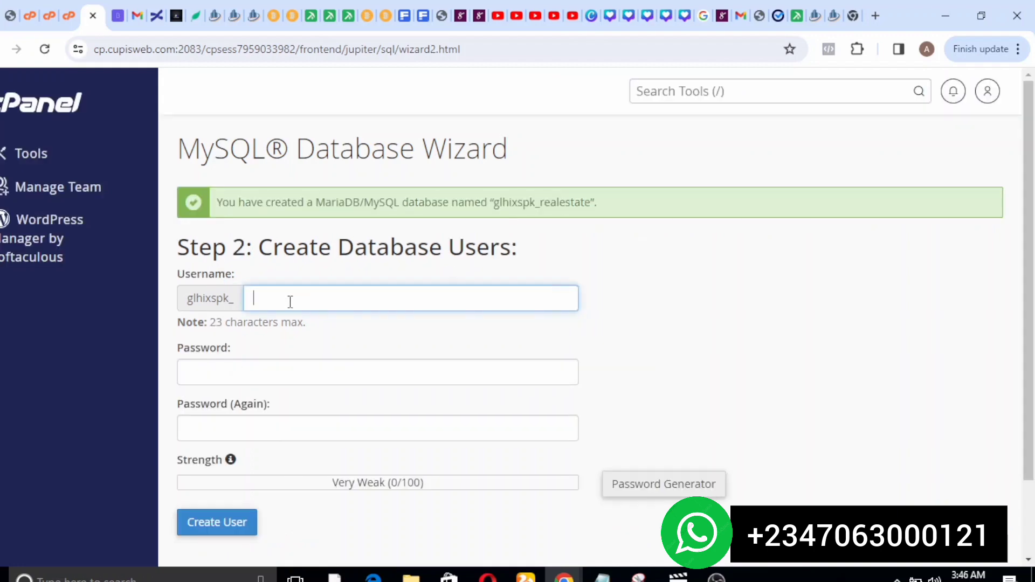
Step: Enter realestate as the username and try the password generator without using its suggestion
{"action": "key", "text": "ctrl+v"}
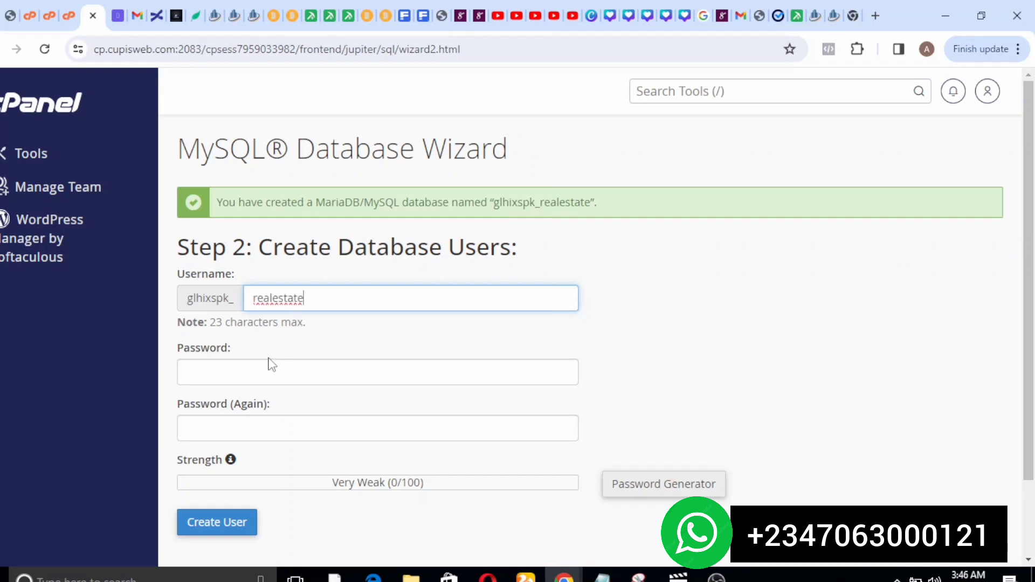
{"action": "left_click", "coordinate": [269, 368]}
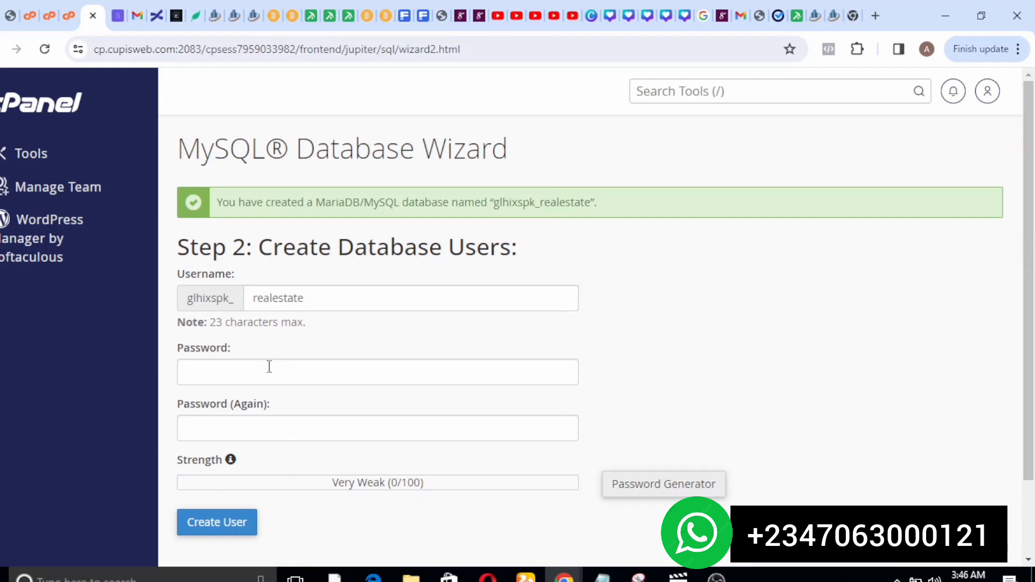
{"action": "left_click", "coordinate": [667, 494]}
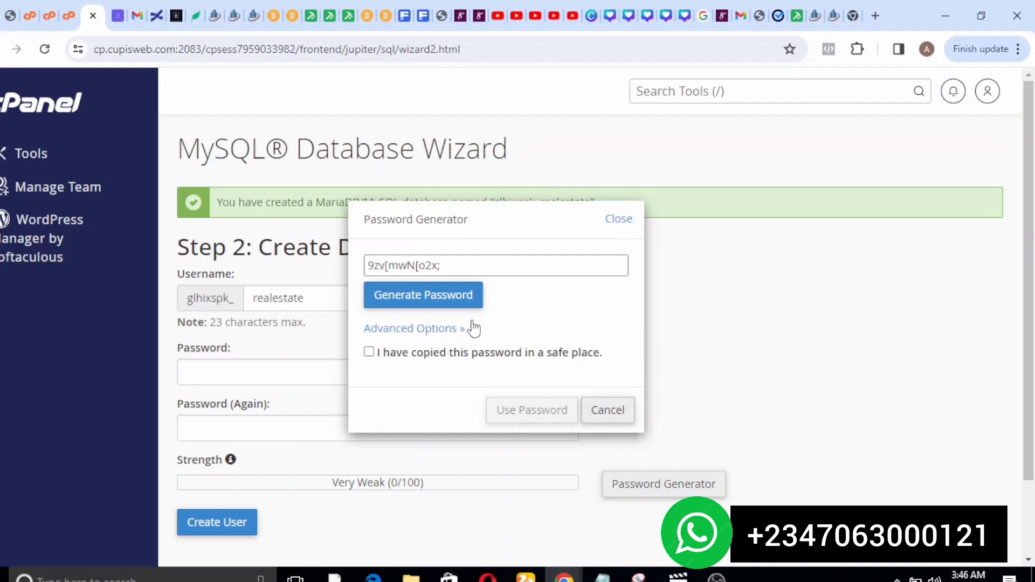
{"action": "left_click", "coordinate": [452, 300]}
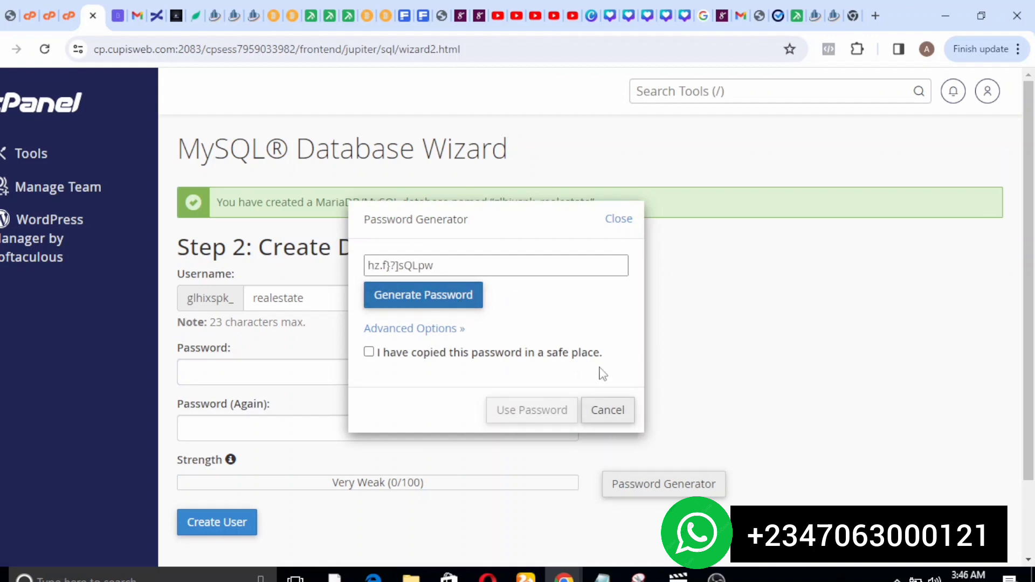
{"action": "left_click", "coordinate": [596, 409]}
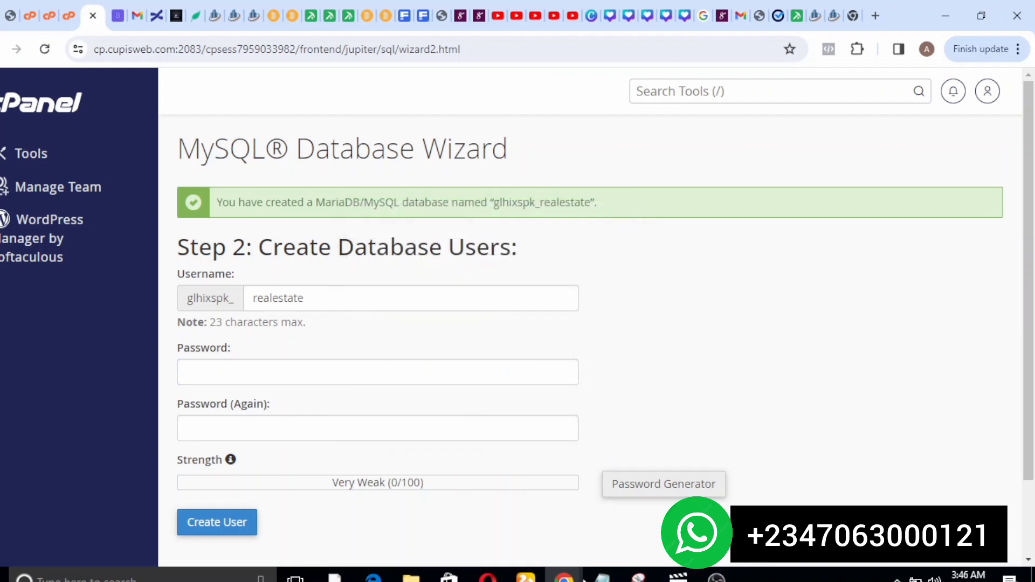
Step: Copy the saved password from the first line of the notes window
{"action": "mouse_move", "coordinate": [601, 575]}
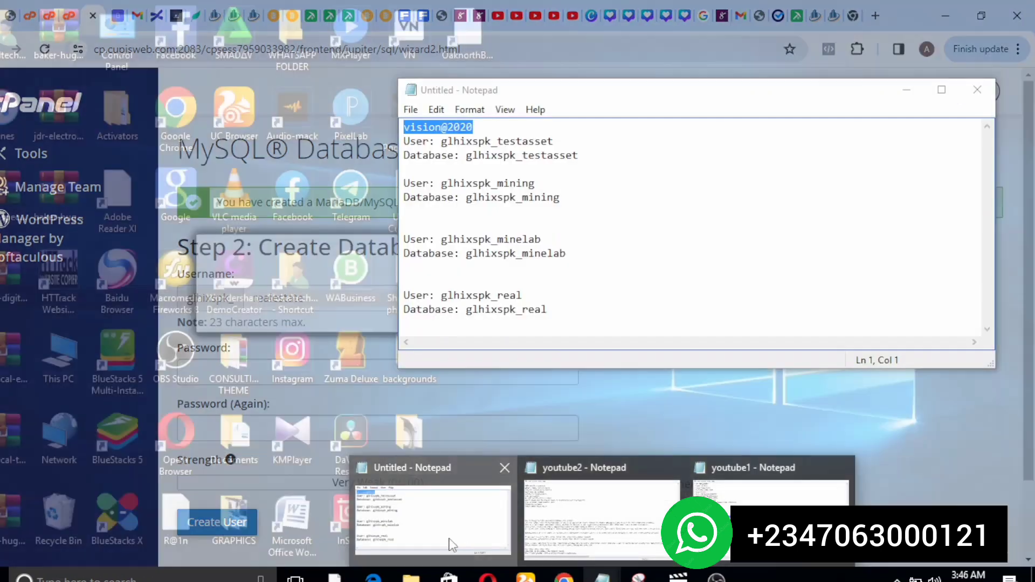
{"action": "left_click", "coordinate": [451, 544]}
{"action": "left_click", "coordinate": [474, 128]}
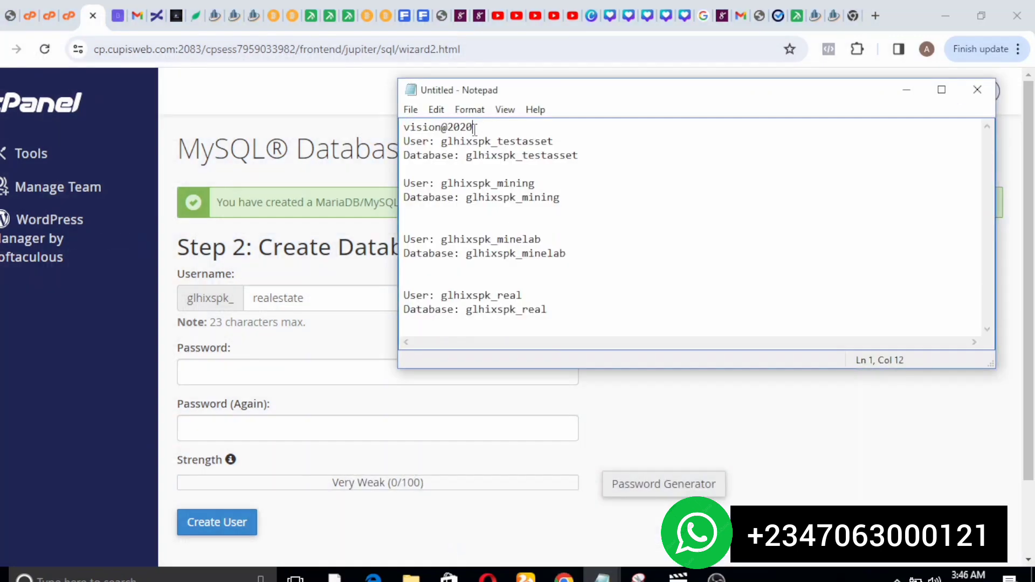
{"action": "left_click_drag", "start_coordinate": [473, 127], "coordinate": [404, 128]}
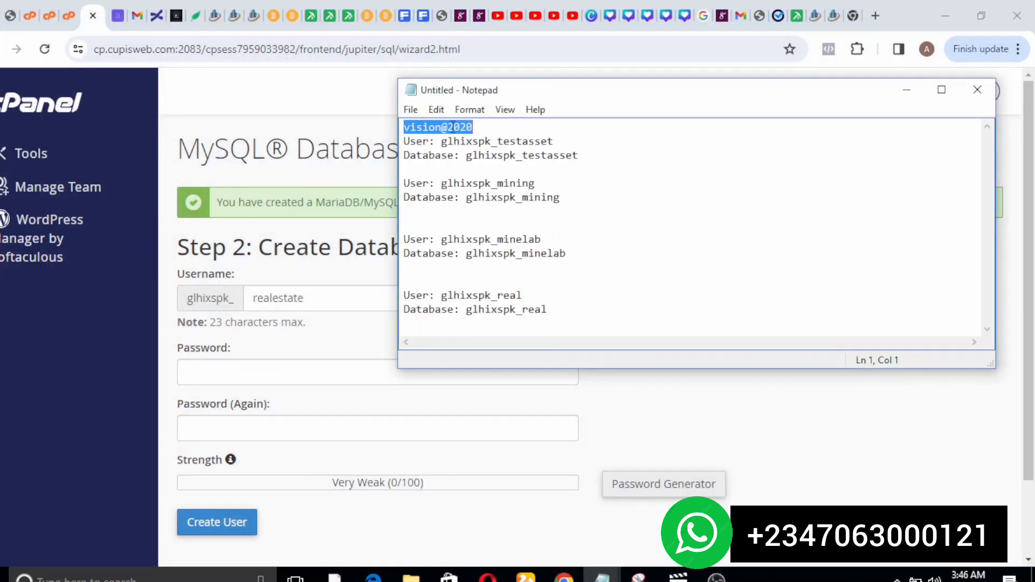
{"action": "left_click", "coordinate": [491, 110]}
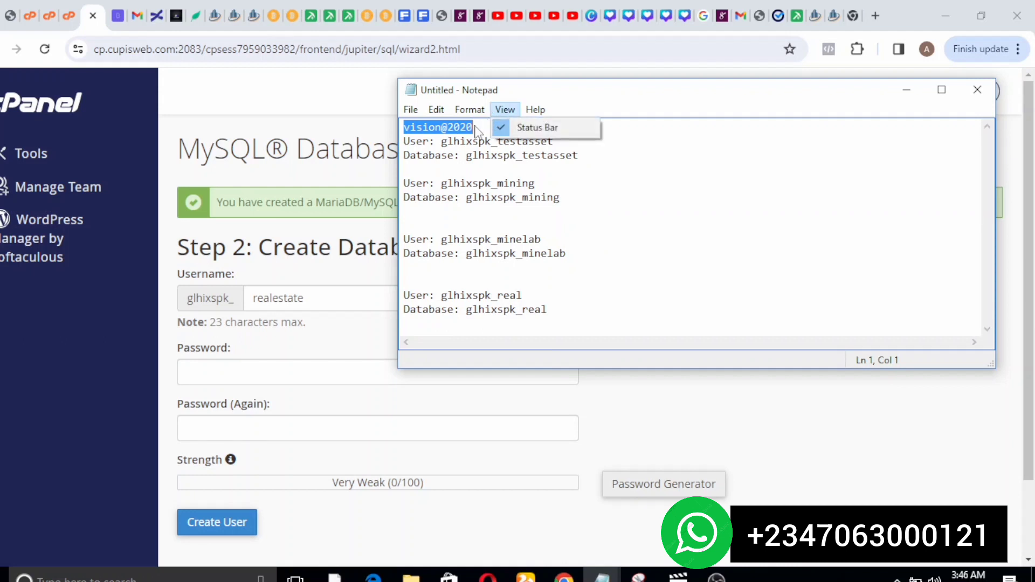
{"action": "left_click", "coordinate": [476, 127]}
{"action": "left_click_drag", "start_coordinate": [476, 127], "coordinate": [404, 127]}
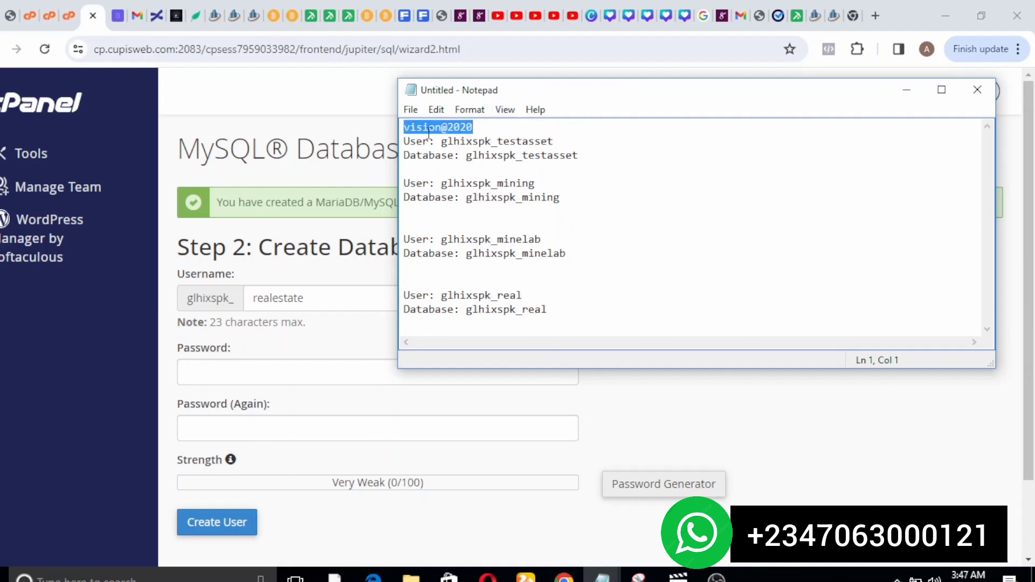
Step: Paste the saved password into both password fields and create user glhixspk_realestate
{"action": "left_click", "coordinate": [232, 360]}
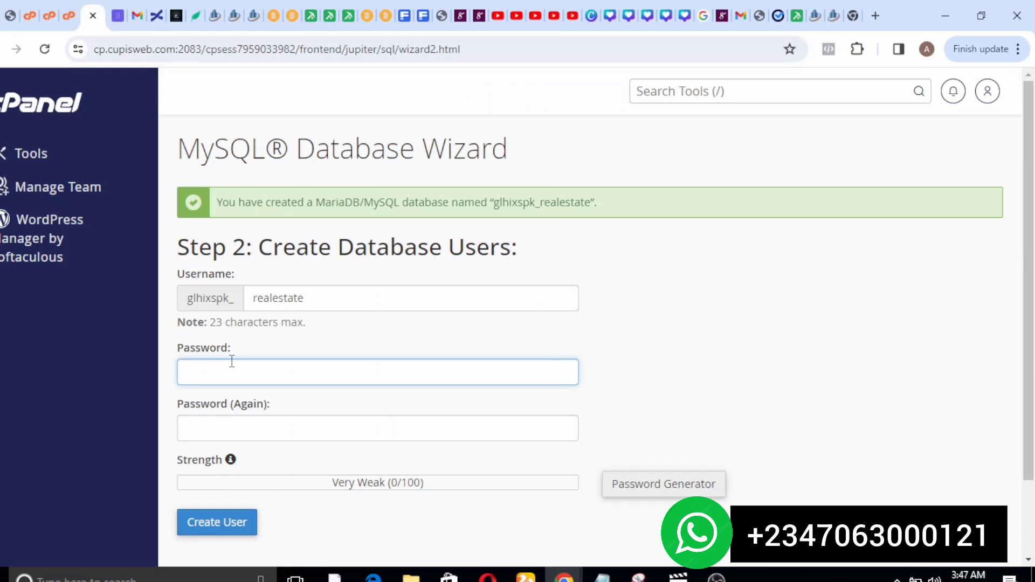
{"action": "key", "text": "ctrl+v"}
{"action": "left_click", "coordinate": [214, 420]}
{"action": "key", "text": "ctrl+v"}
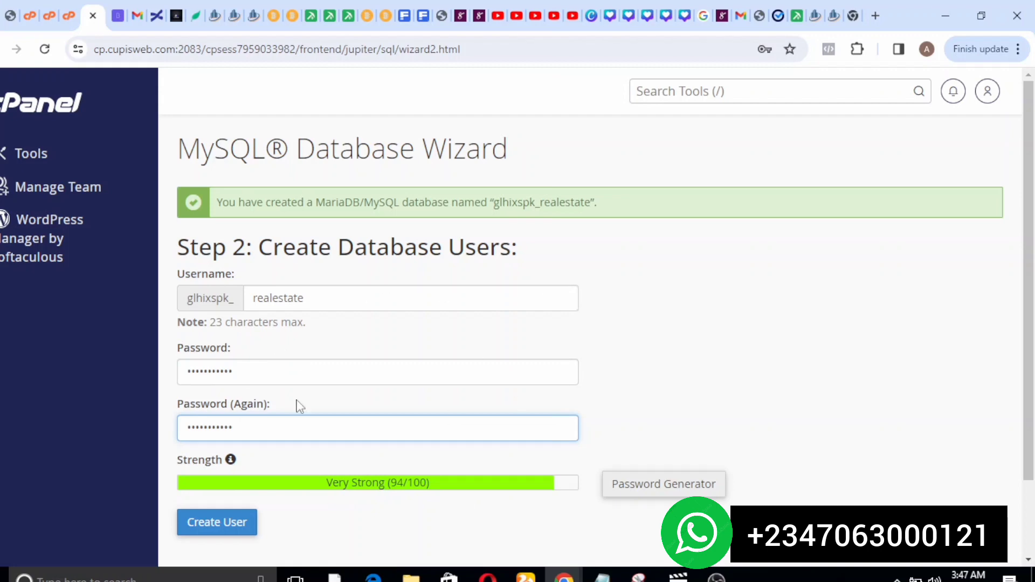
{"action": "left_click", "coordinate": [244, 529]}
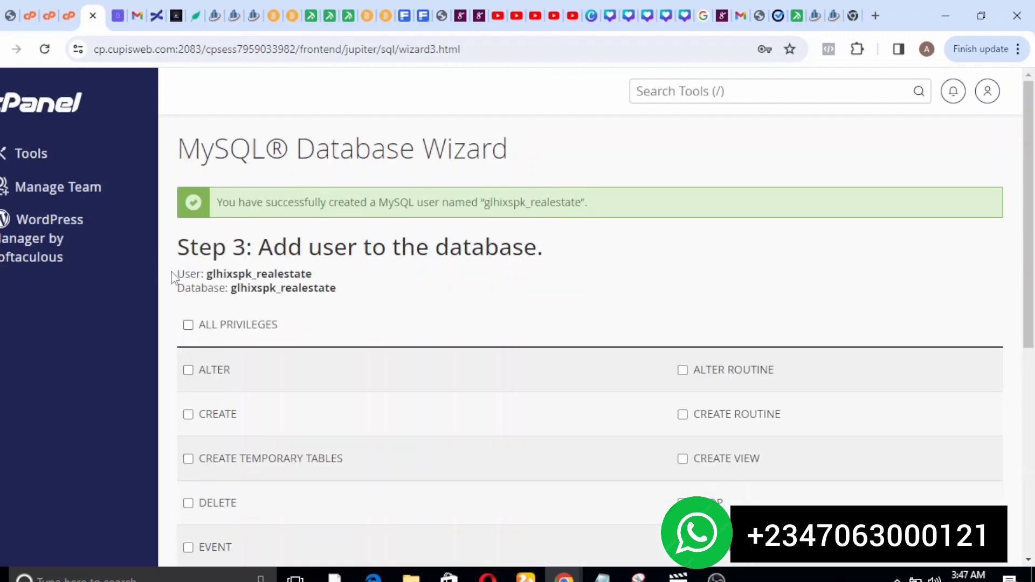
Step: Copy the new user and database names into the notes below the saved password
{"action": "left_click_drag", "start_coordinate": [180, 273], "coordinate": [360, 292]}
{"action": "key", "text": "ctrl+c"}
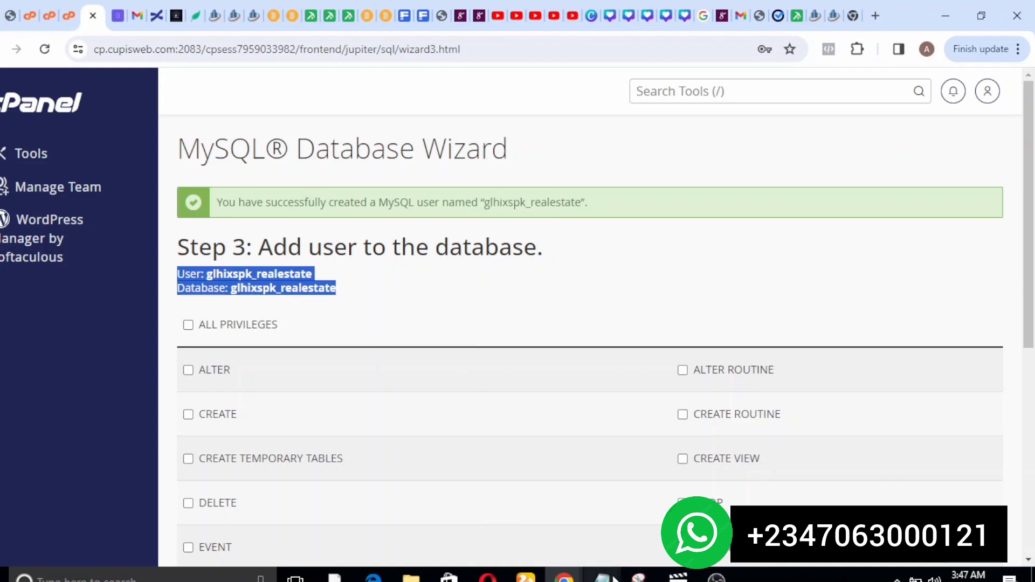
{"action": "mouse_move", "coordinate": [602, 576]}
{"action": "left_click", "coordinate": [485, 517]}
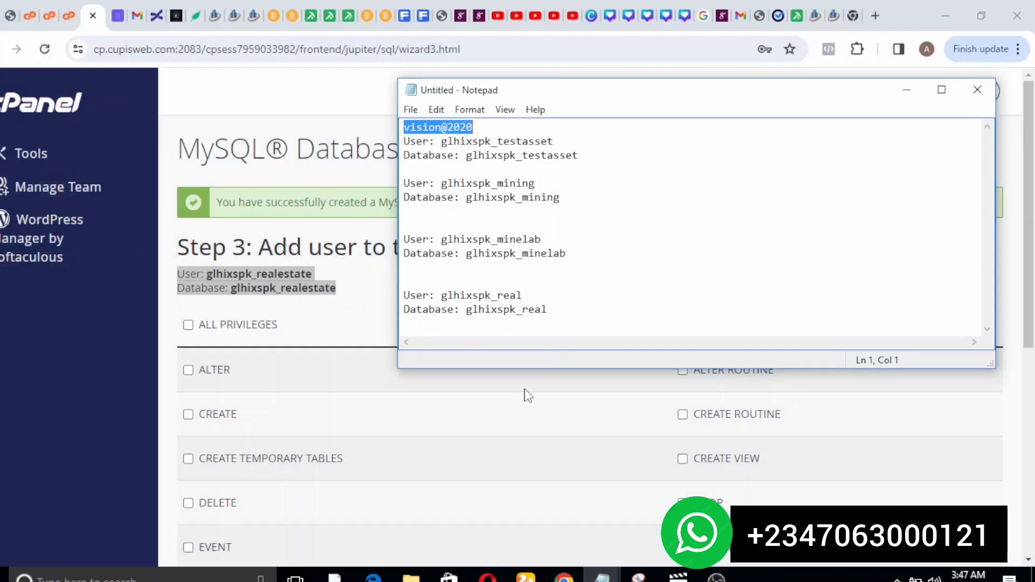
{"action": "left_click", "coordinate": [519, 131]}
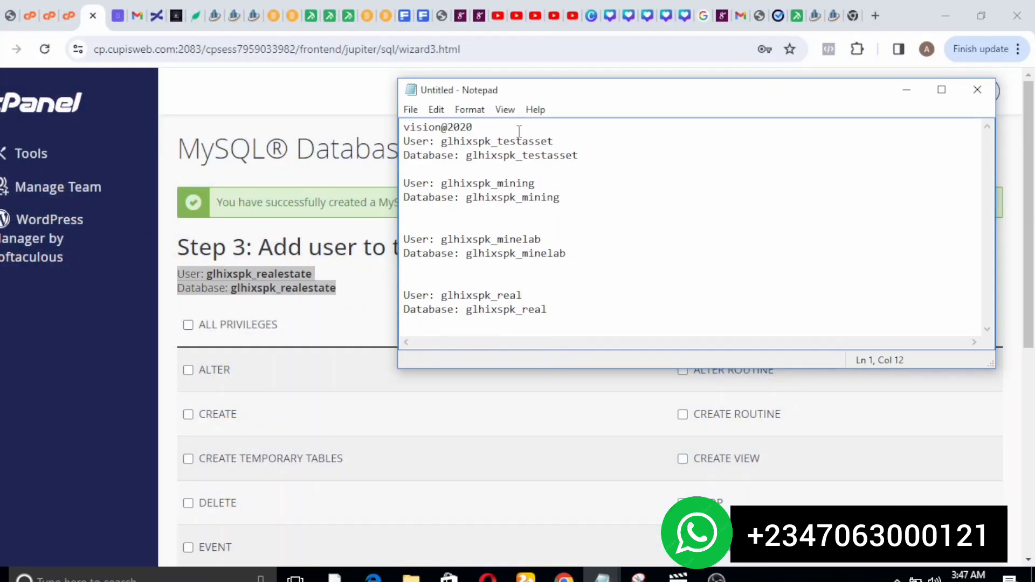
{"action": "key", "text": "Return"}
{"action": "key", "text": "Return"}
{"action": "key", "text": "Return"}
{"action": "key", "text": "Return"}
{"action": "key", "text": "Return"}
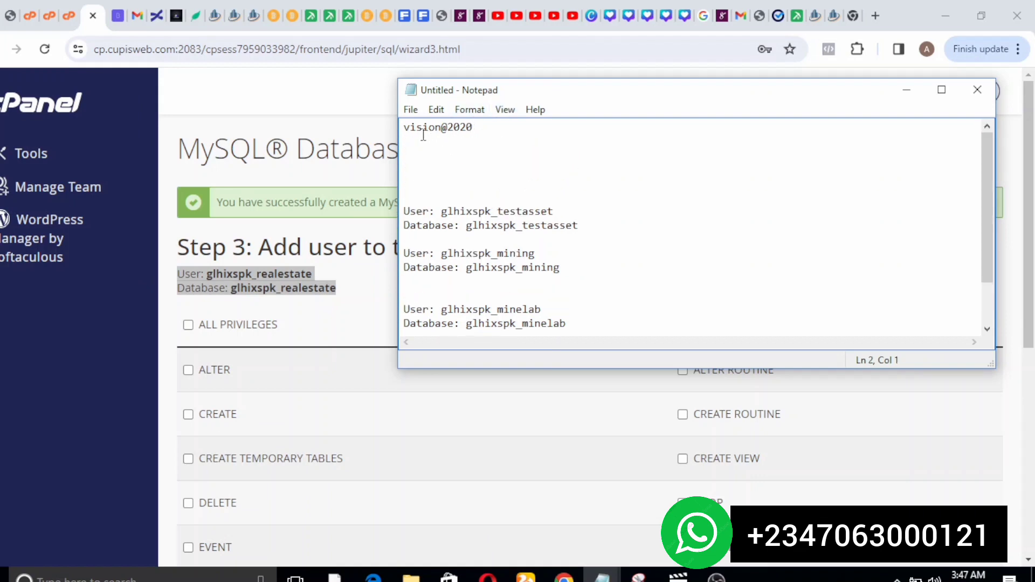
{"action": "key", "text": "ctrl+v"}
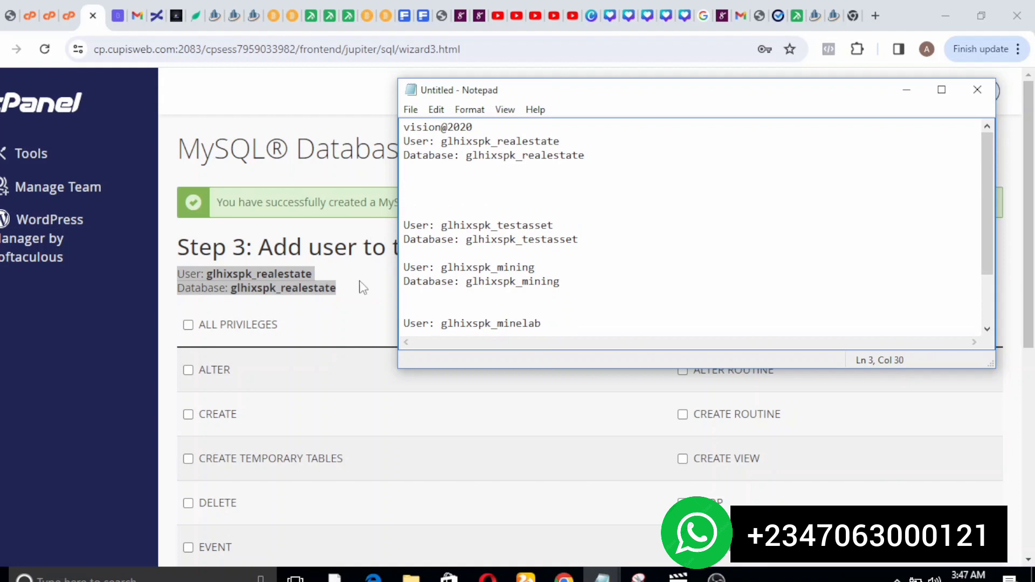
Step: Tick ALL PRIVILEGES for the realestate user and proceed to the next step
{"action": "left_click", "coordinate": [361, 287]}
{"action": "left_click", "coordinate": [189, 325]}
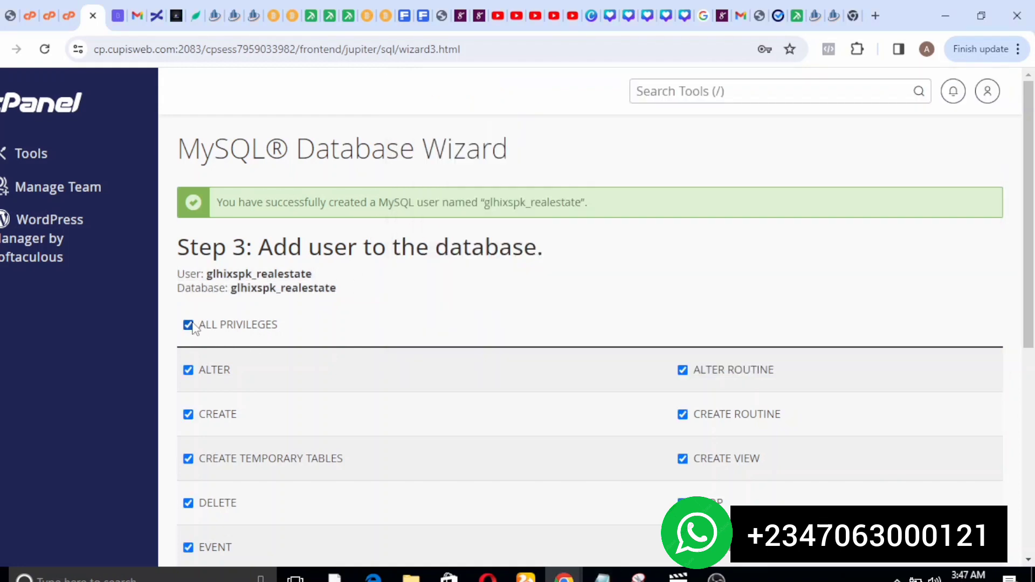
{"action": "left_click_drag", "start_coordinate": [1030, 213], "coordinate": [1029, 420]}
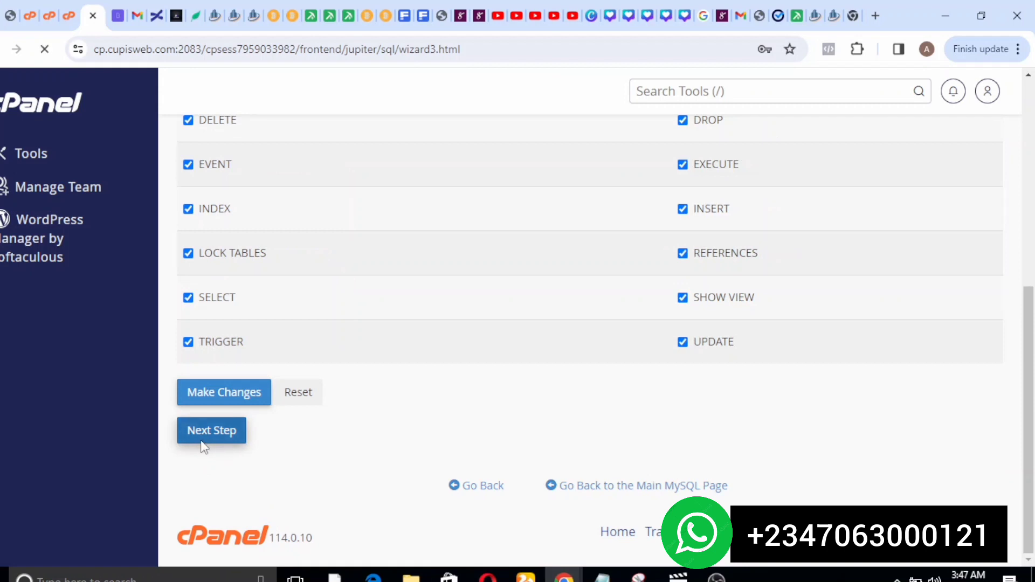
{"action": "left_click_drag", "start_coordinate": [224, 442], "coordinate": [565, 369]}
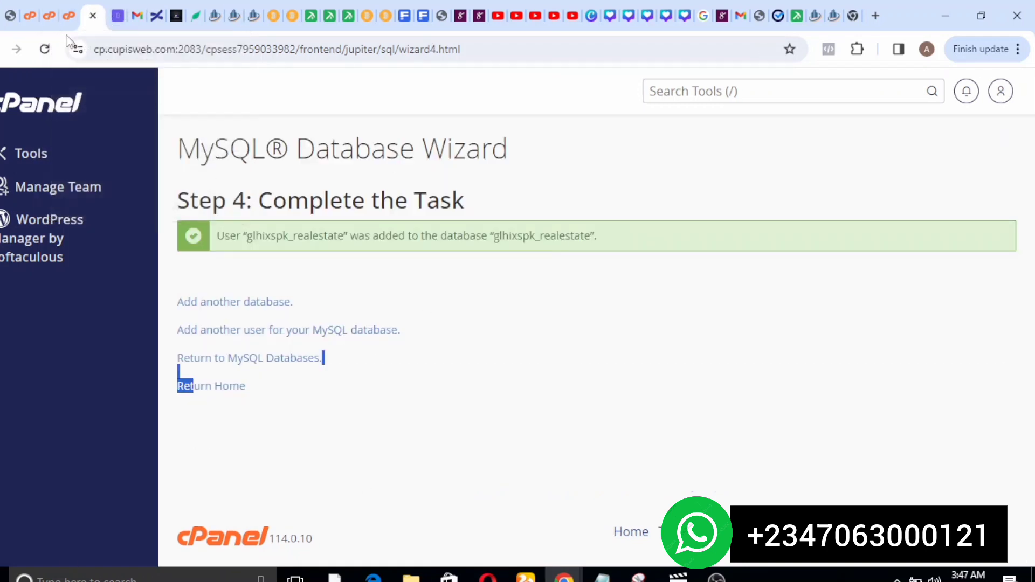
Step: Select the site folder path after public_html in File Manager, then open a blank browser tab
{"action": "left_click", "coordinate": [69, 15]}
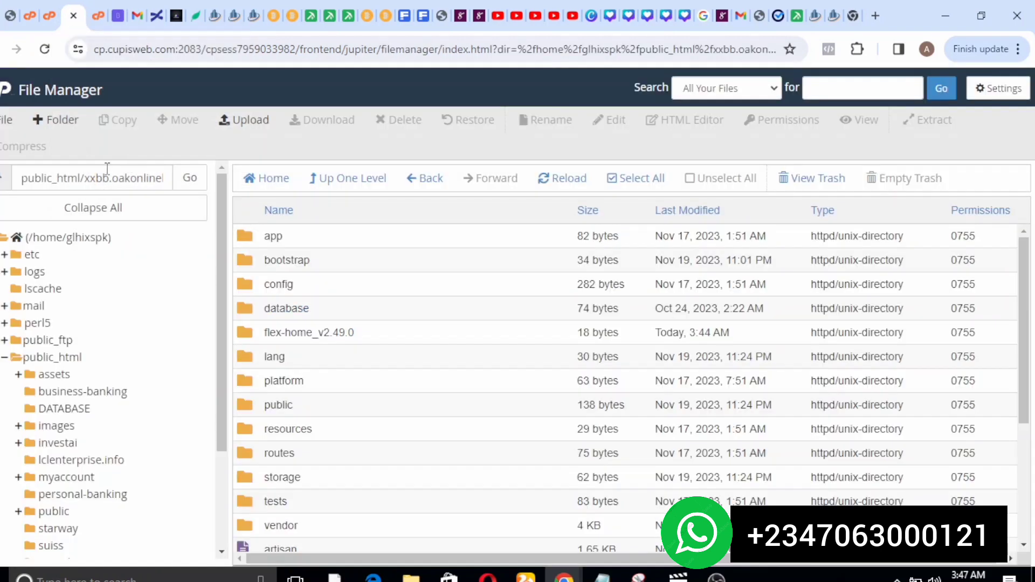
{"action": "left_click", "coordinate": [81, 176]}
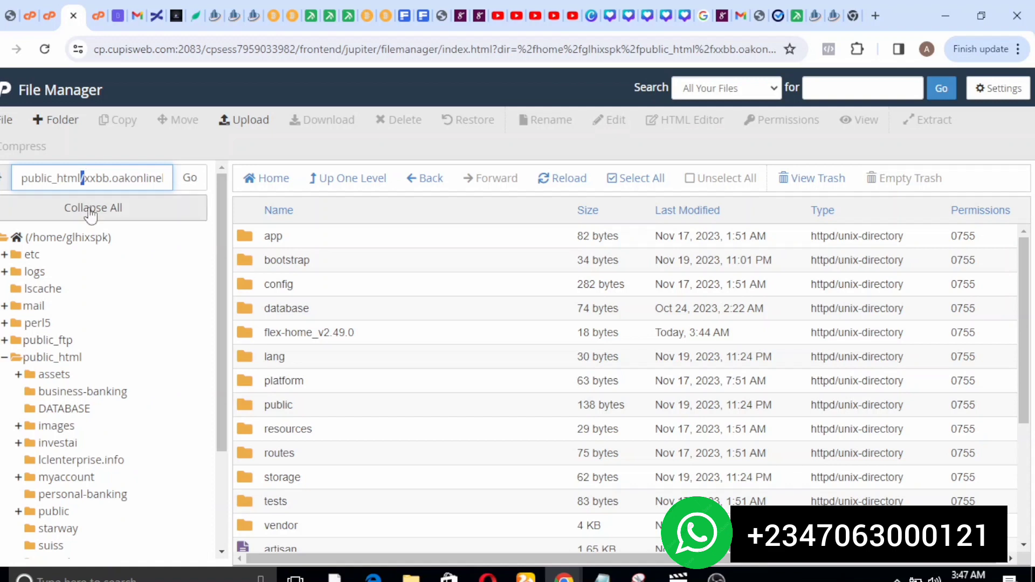
{"action": "double_click", "coordinate": [85, 172]}
{"action": "left_click_drag", "start_coordinate": [83, 178], "coordinate": [207, 199]}
{"action": "key", "text": "ctrl+c"}
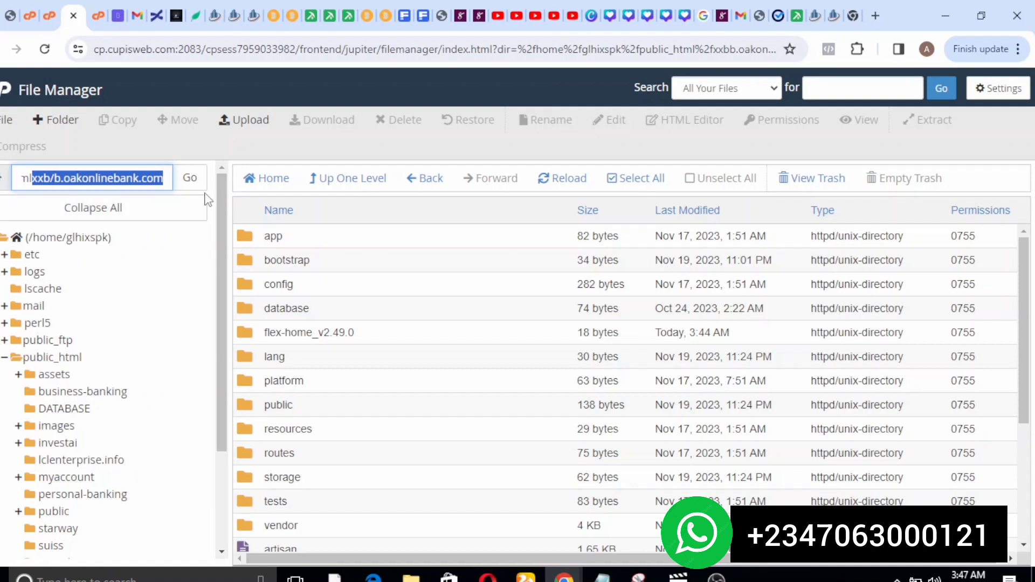
{"action": "left_click", "coordinate": [874, 15]}
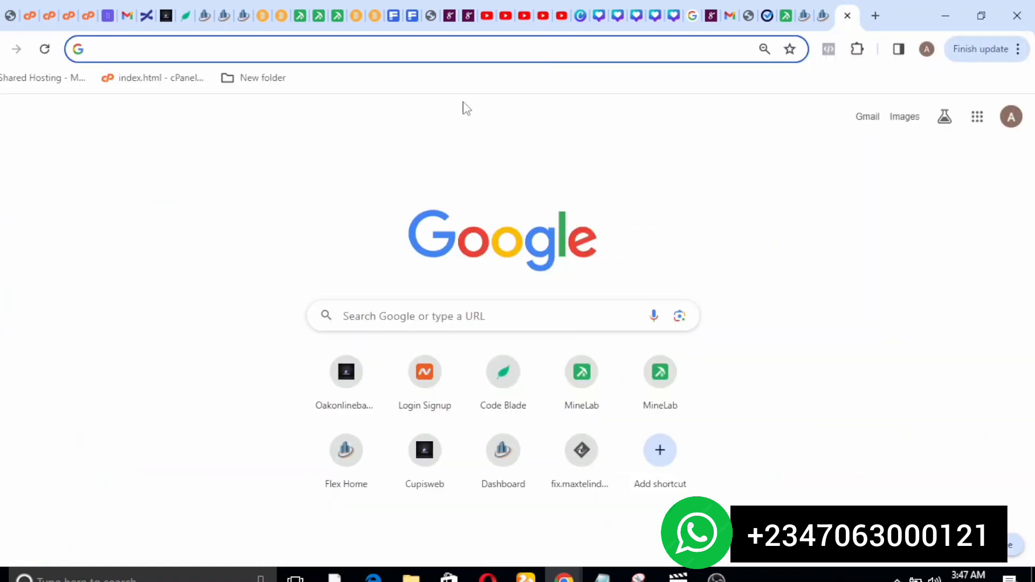
Step: Try loading the pasted site folder path in Chrome's address bar, then return to the wizard tab
{"action": "key", "text": "ctrl+v"}
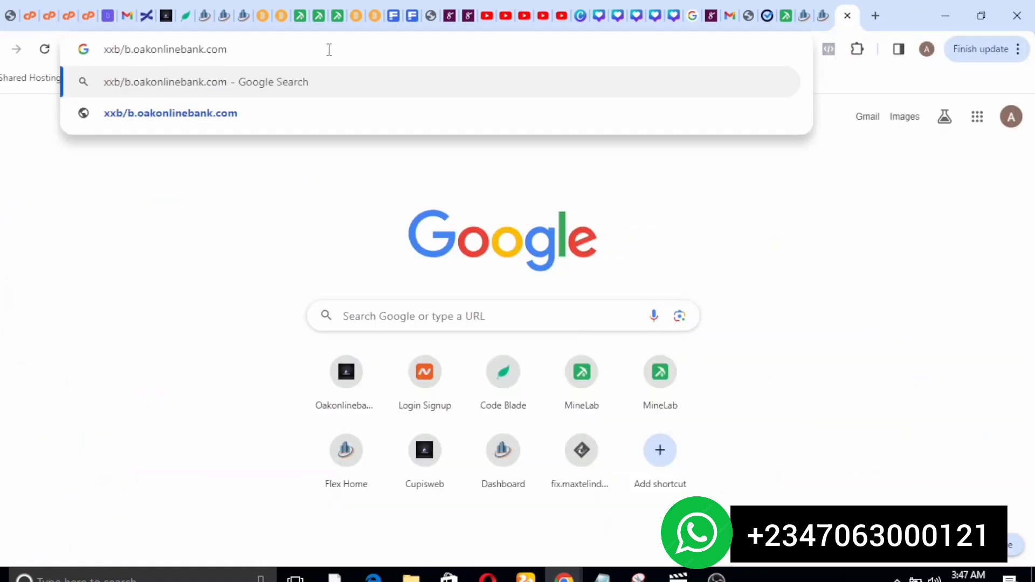
{"action": "key", "text": "Return"}
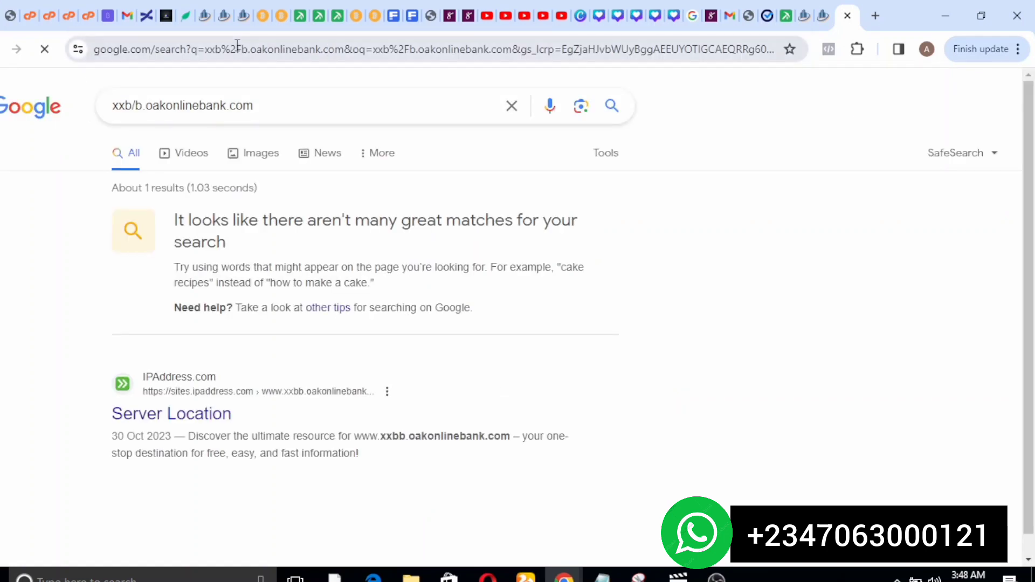
{"action": "left_click", "coordinate": [127, 47]}
{"action": "key", "text": "ctrl+v"}
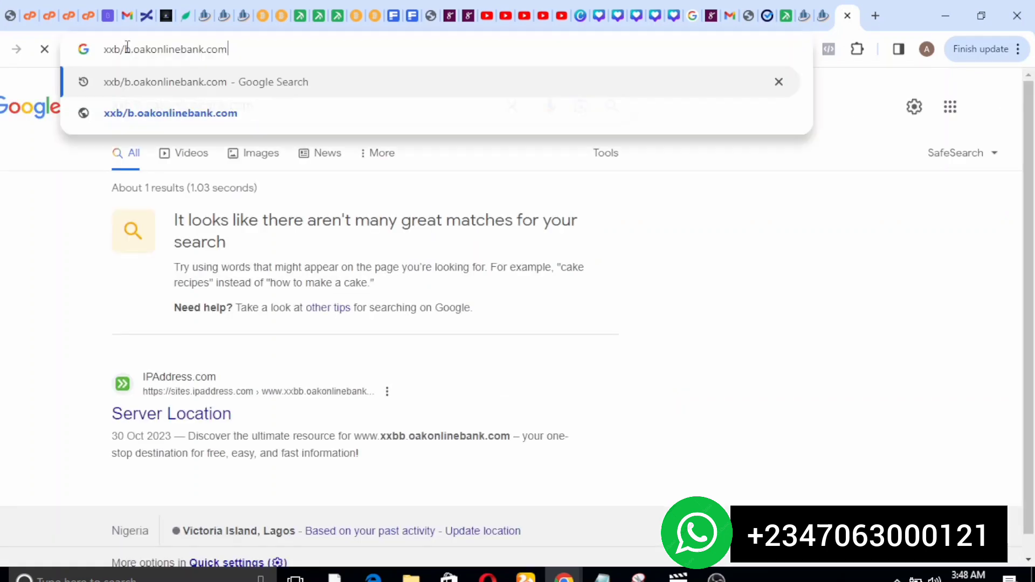
{"action": "key", "text": "Return"}
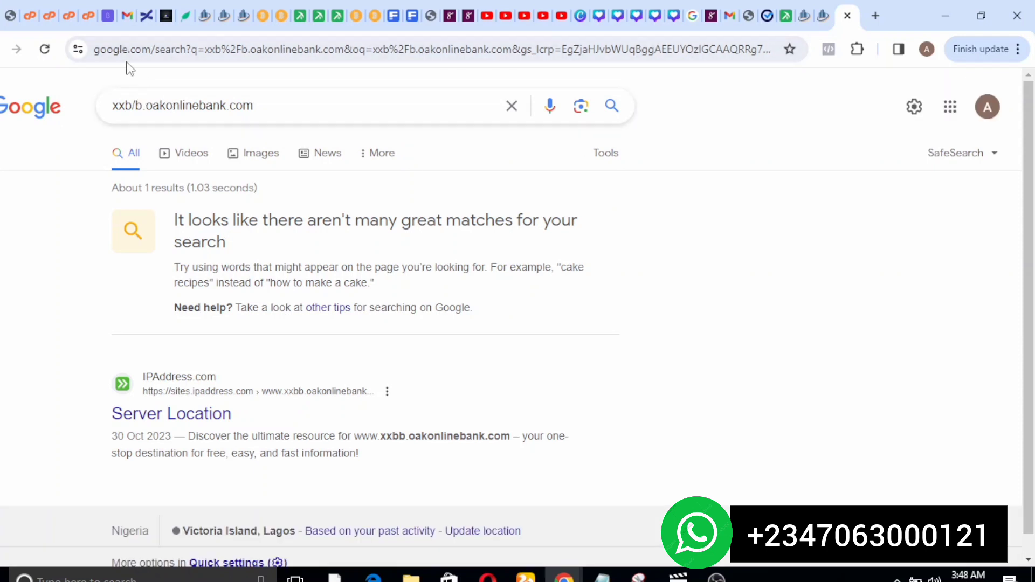
{"action": "left_click", "coordinate": [119, 44]}
{"action": "type", "text": "xxb/b.oakonlinebank.com"}
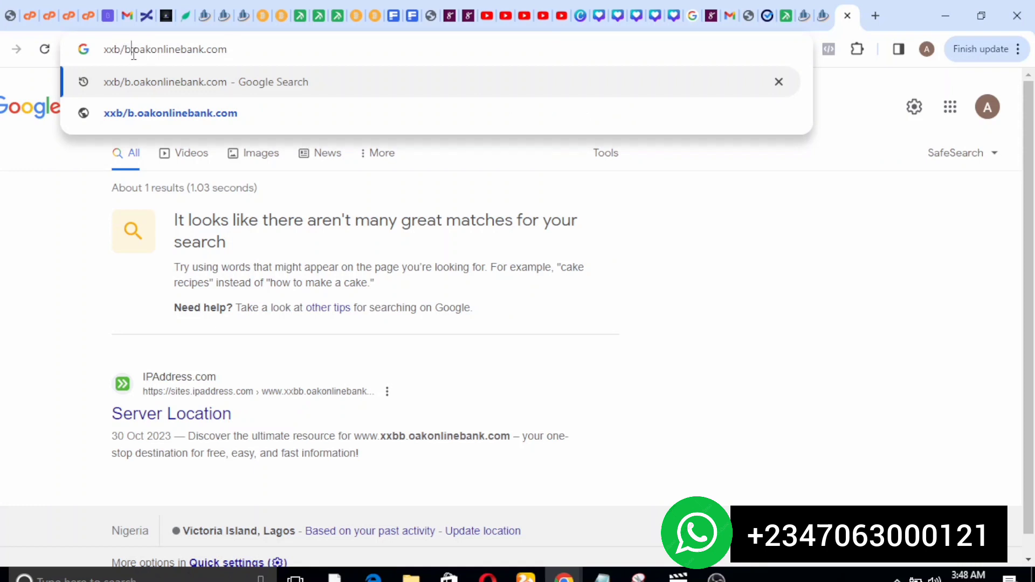
{"action": "key", "text": "BackSpace"}
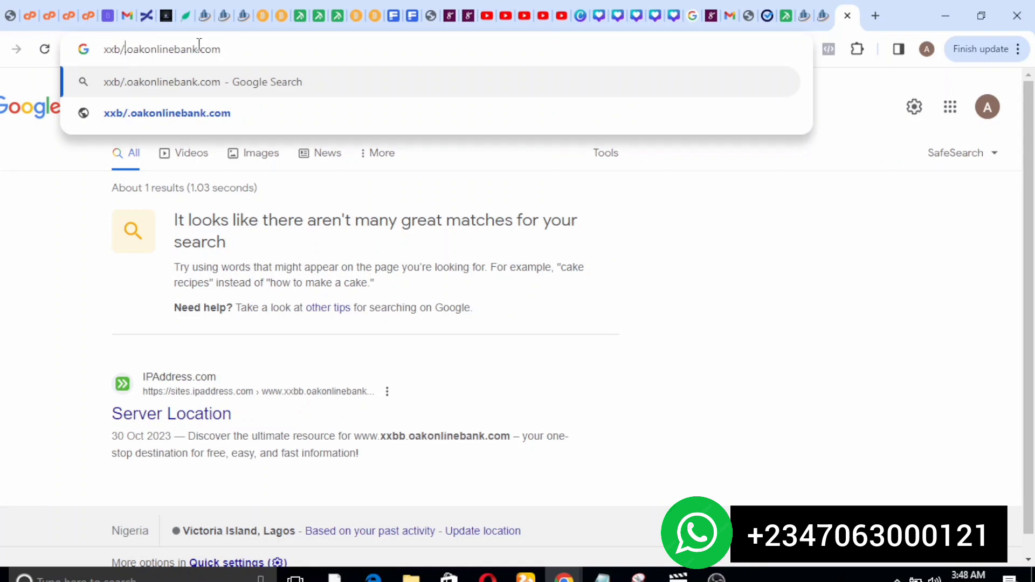
{"action": "left_click", "coordinate": [88, 16]}
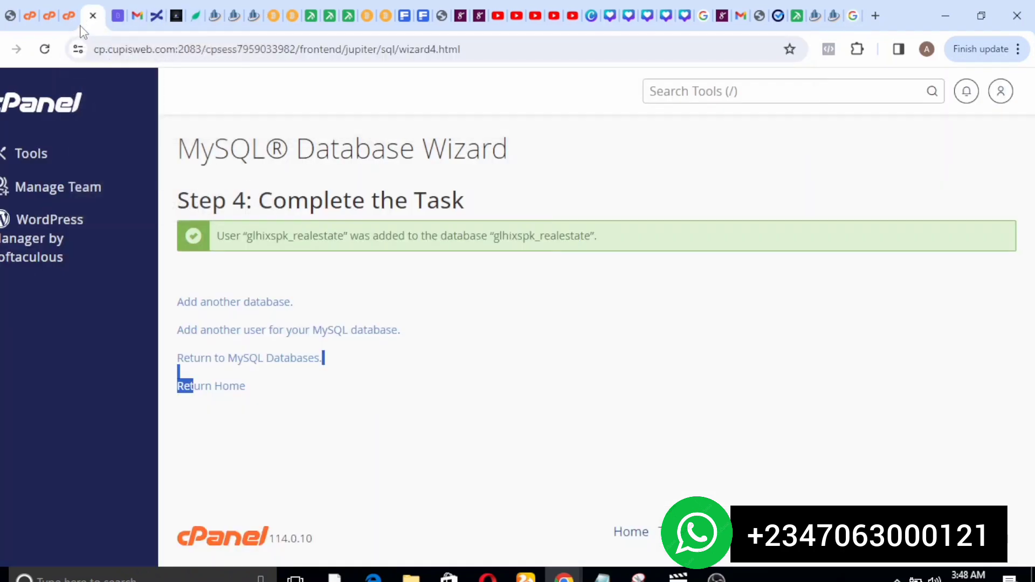
Step: Expand xxbb.oakonlinebank.com under public_html in File Manager to list its Laravel folders
{"action": "left_click", "coordinate": [67, 16]}
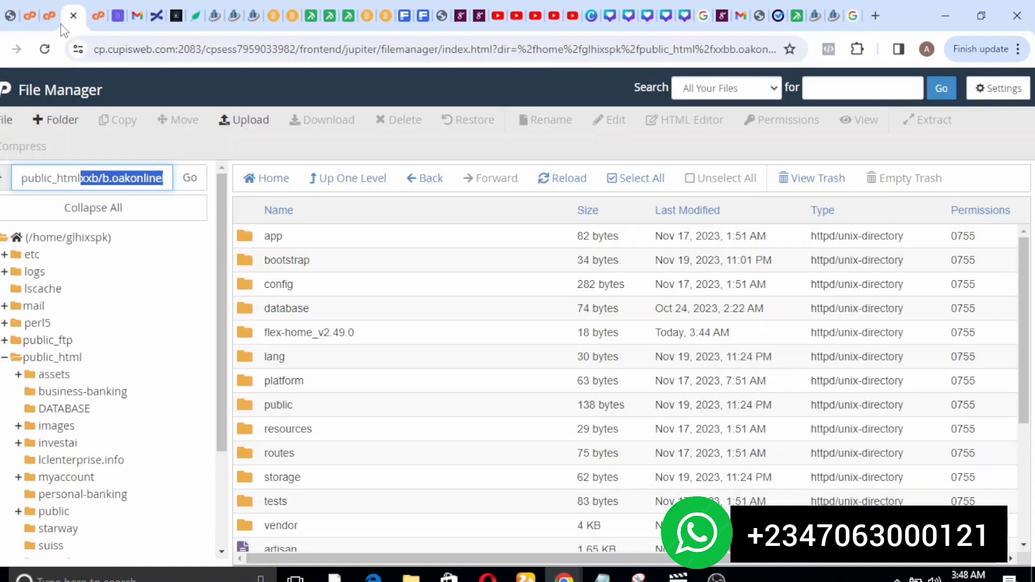
{"action": "left_click", "coordinate": [69, 180]}
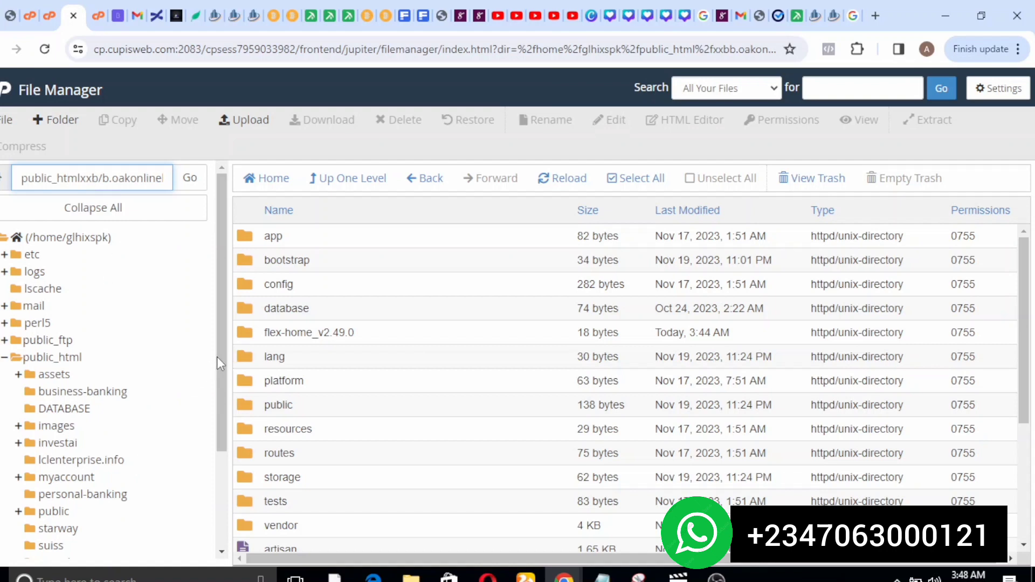
{"action": "scroll", "coordinate": [216, 357], "scroll_direction": "down", "scroll_amount": 3}
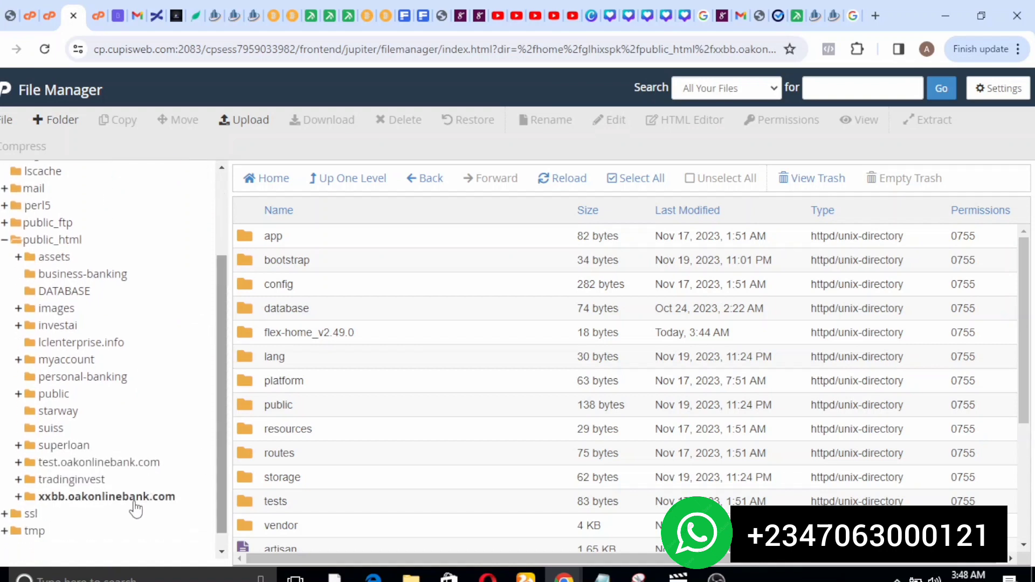
{"action": "left_click", "coordinate": [133, 501]}
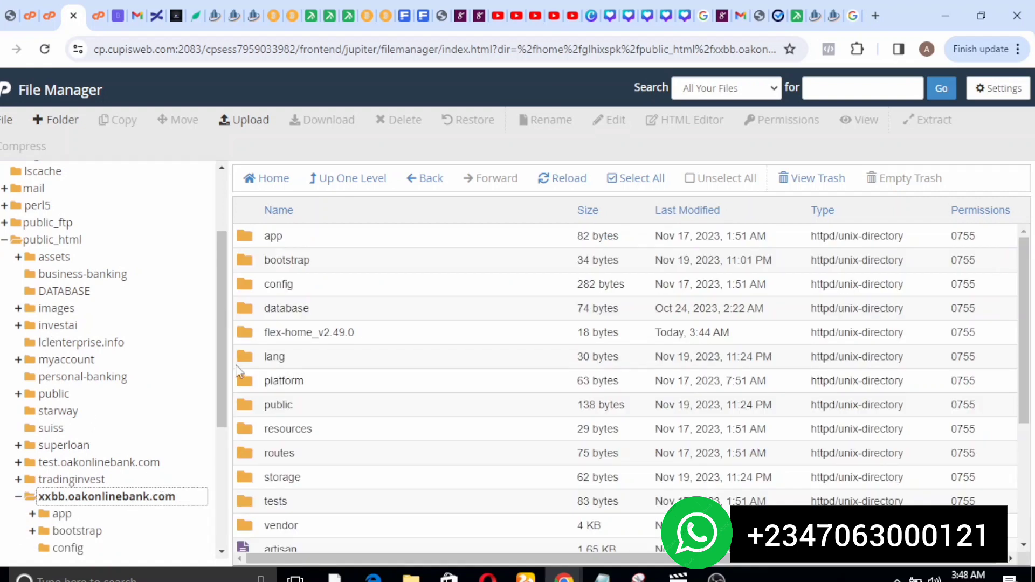
{"action": "scroll", "coordinate": [225, 368], "scroll_direction": "up", "scroll_amount": 3}
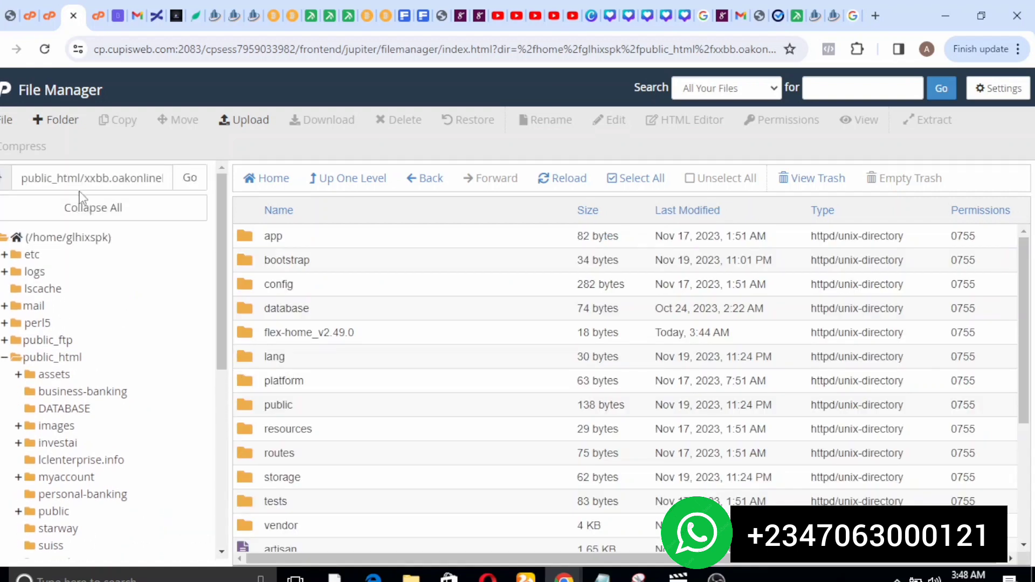
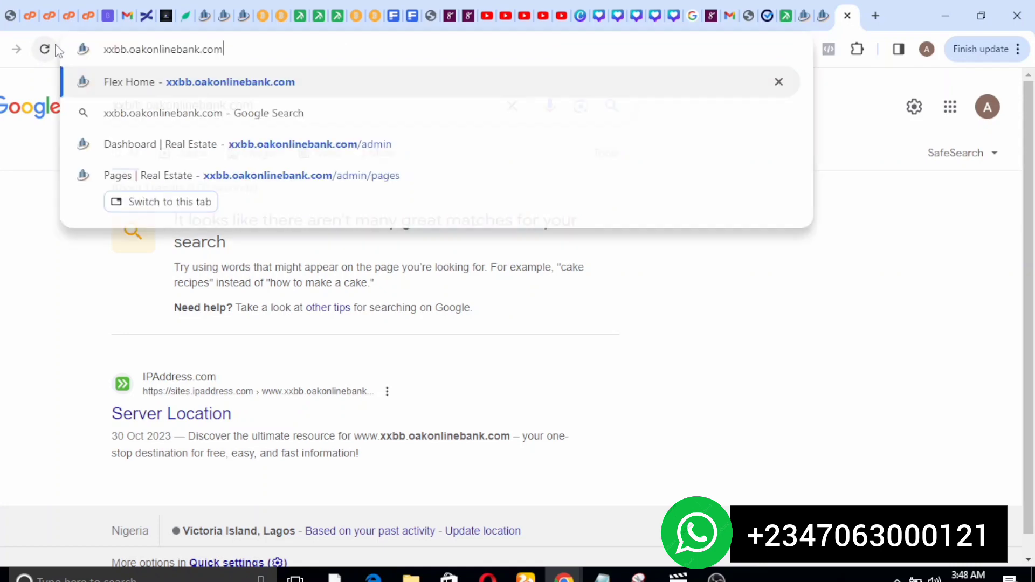
Step: Load the Flex Home installer, review the Welcome and Server Requirements pages, and continue to Environment Settings
{"action": "key", "text": "Return"}
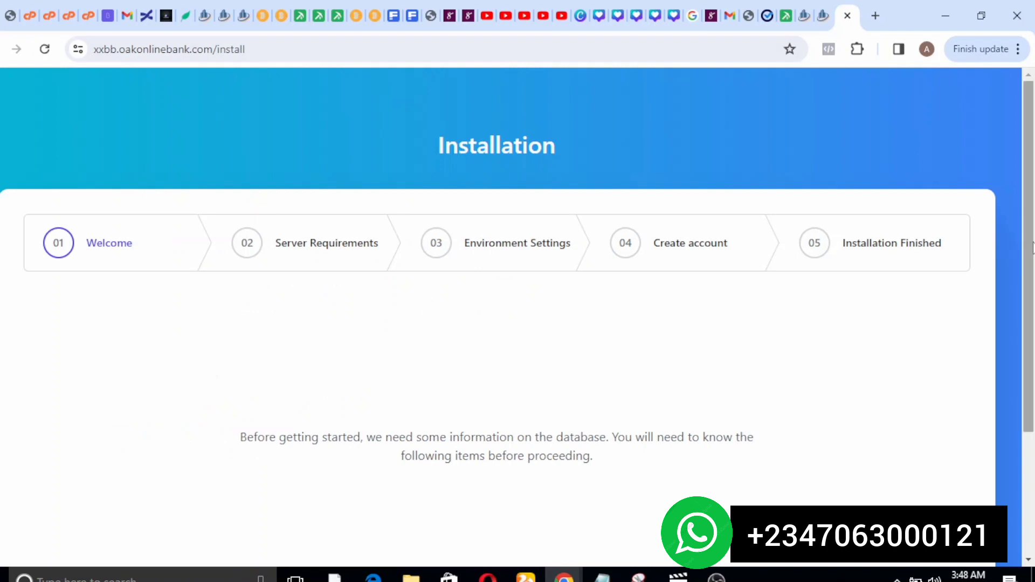
{"action": "left_click_drag", "start_coordinate": [1032, 247], "coordinate": [1030, 311]}
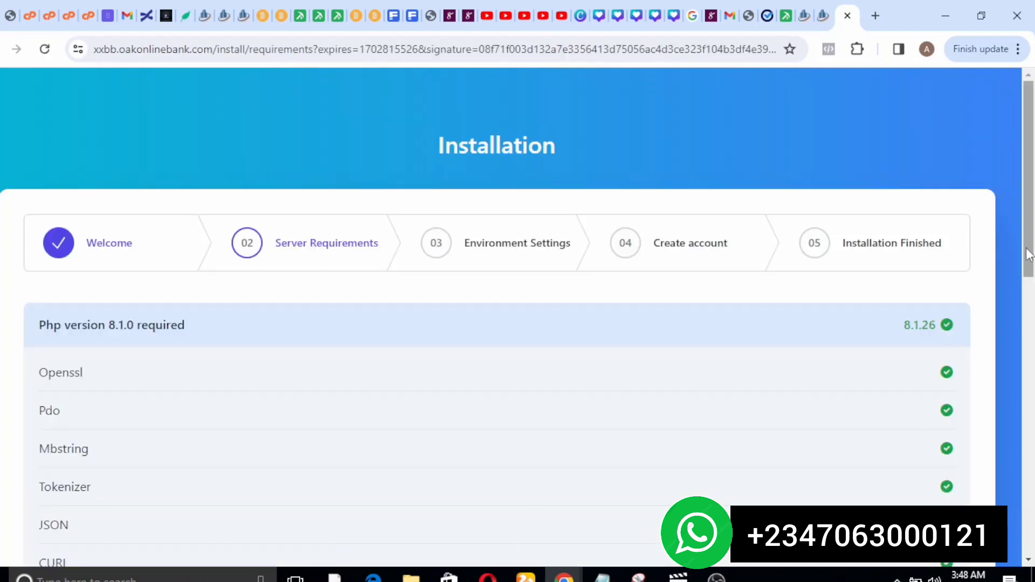
{"action": "left_click_drag", "start_coordinate": [1029, 253], "coordinate": [1030, 534]}
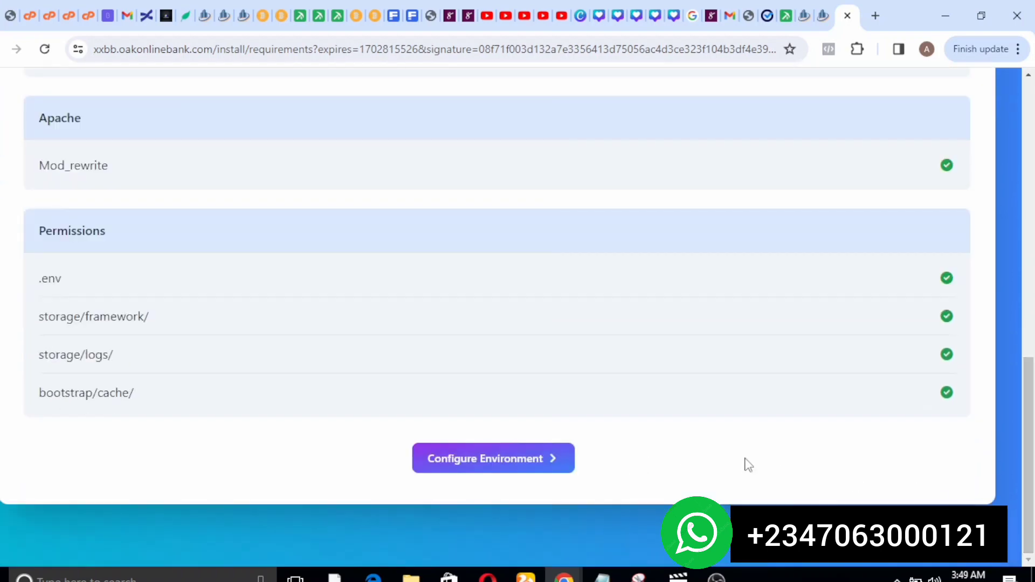
{"action": "left_click", "coordinate": [478, 459]}
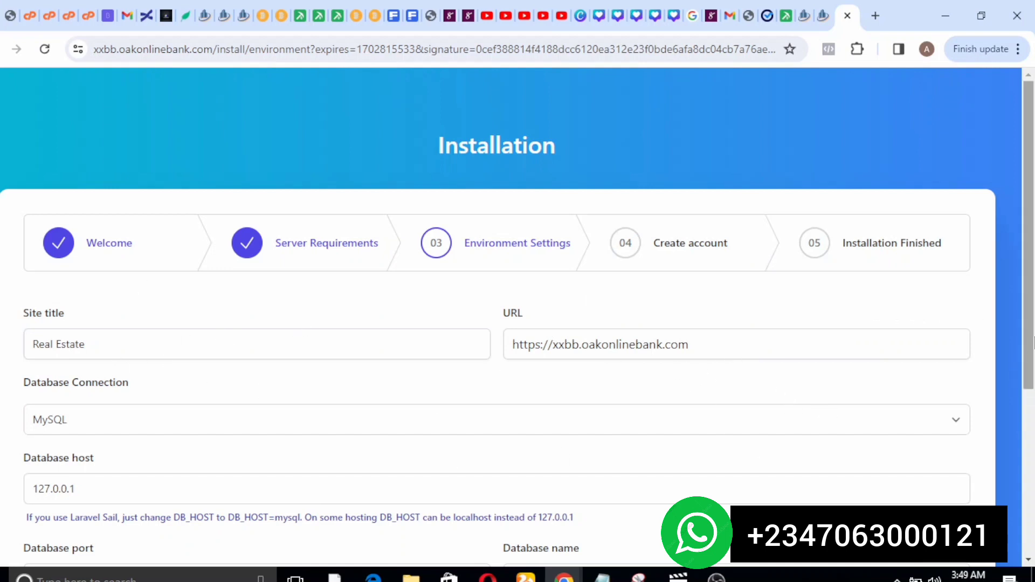
Step: Scroll down the Environment Settings form and place the cursor in the Database name field
{"action": "left_click_drag", "start_coordinate": [1031, 372], "coordinate": [1031, 538]}
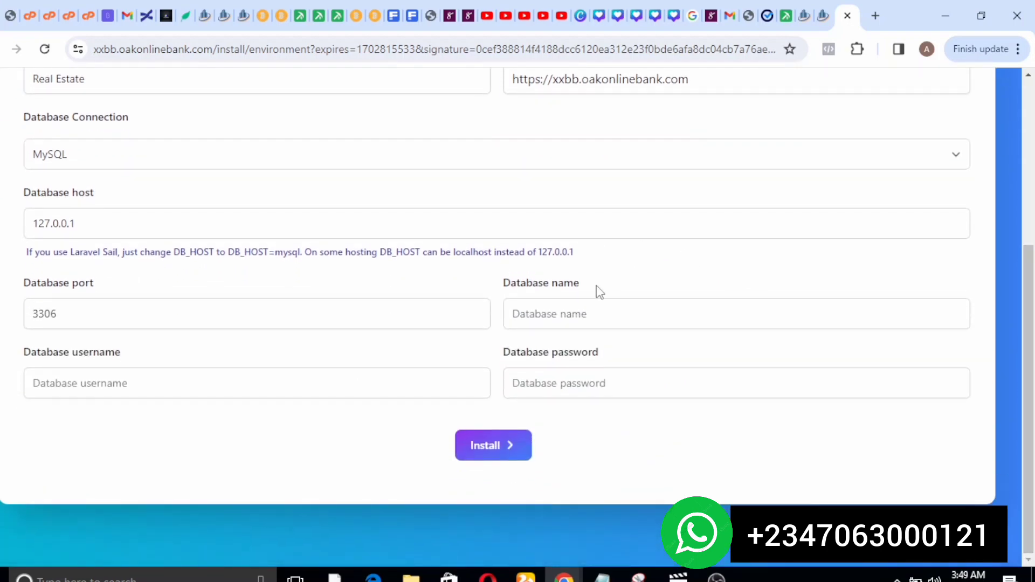
{"action": "left_click", "coordinate": [579, 314]}
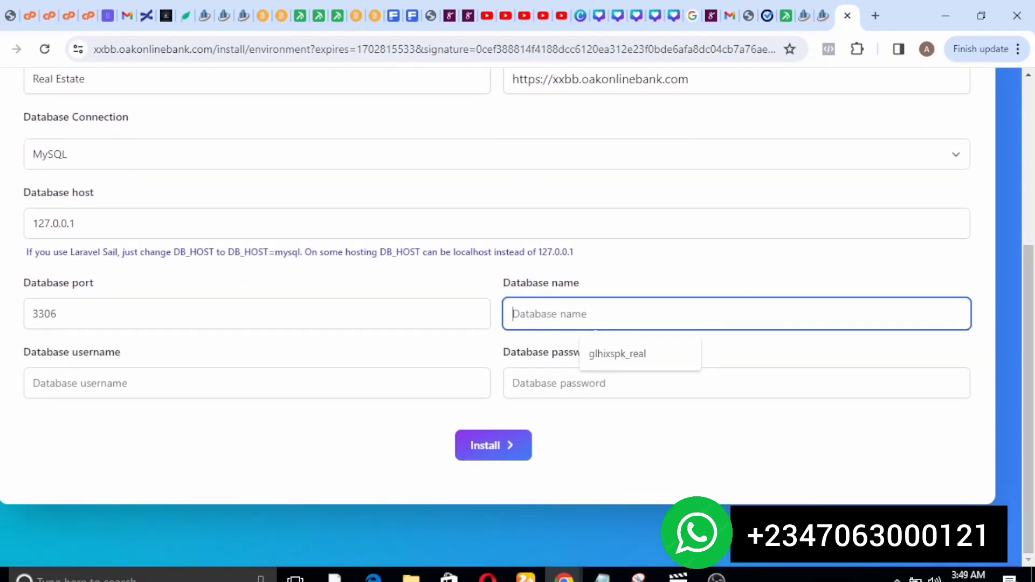
Step: In the Untitled Notepad credentials note, select the realestate database name on the Database line
{"action": "mouse_move", "coordinate": [601, 576]}
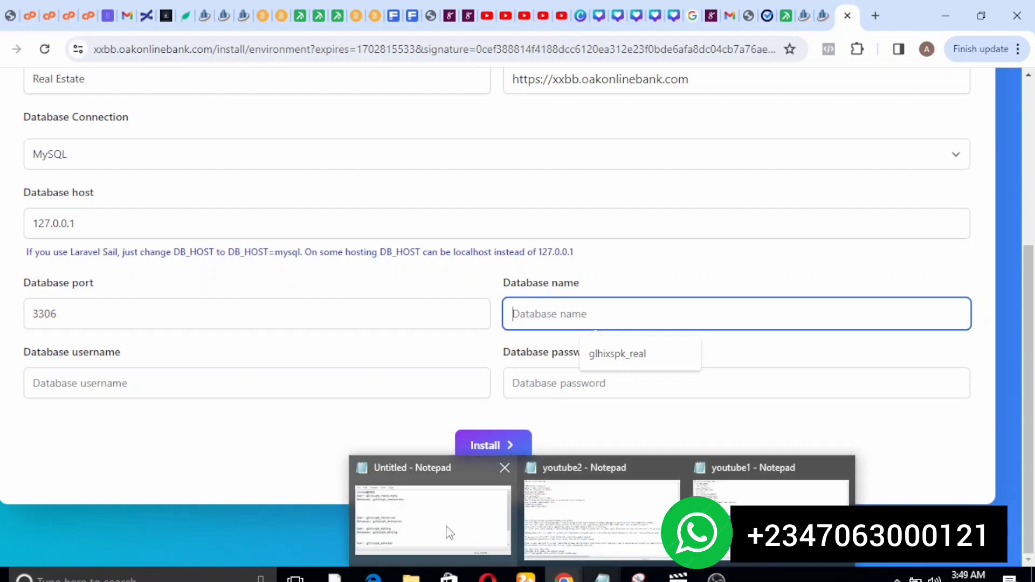
{"action": "left_click", "coordinate": [464, 531]}
{"action": "left_click_drag", "start_coordinate": [482, 131], "coordinate": [439, 108]}
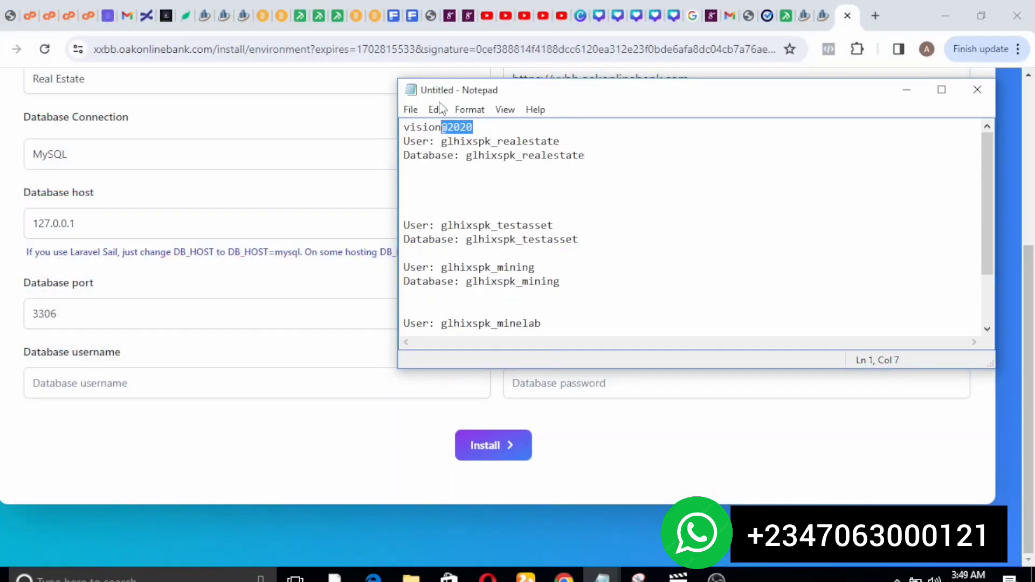
{"action": "left_click", "coordinate": [442, 140]}
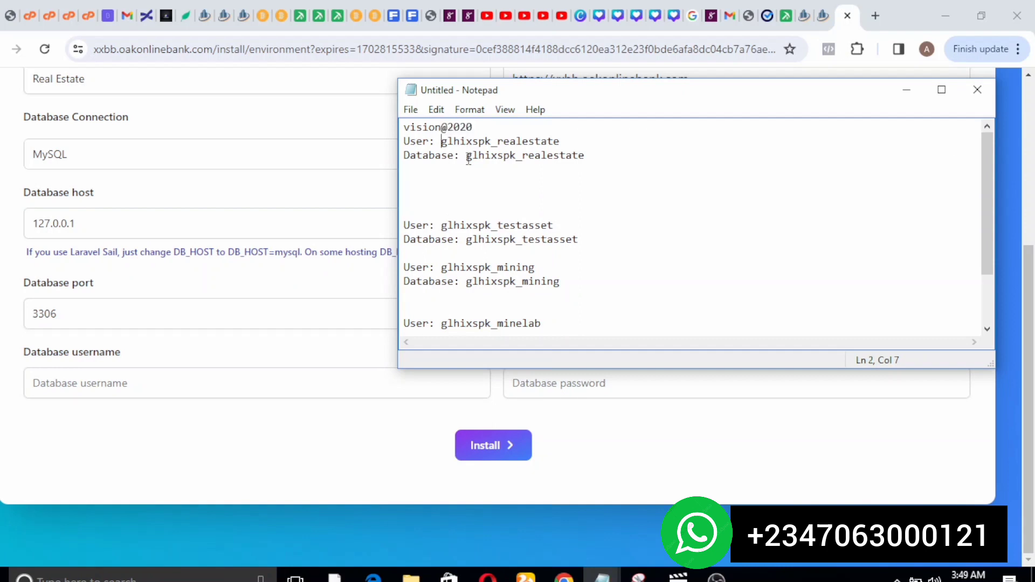
{"action": "left_click_drag", "start_coordinate": [468, 160], "coordinate": [591, 154]}
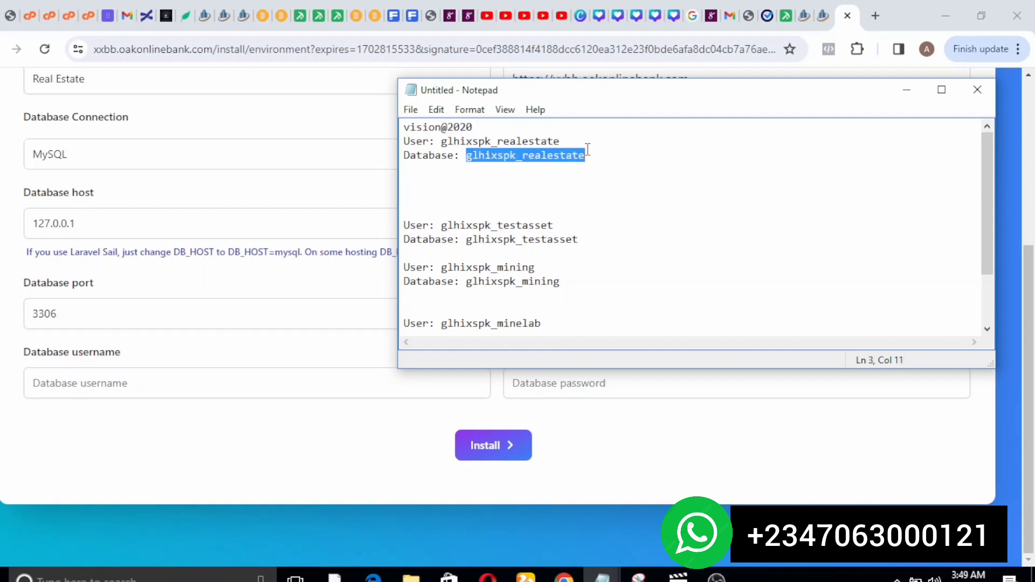
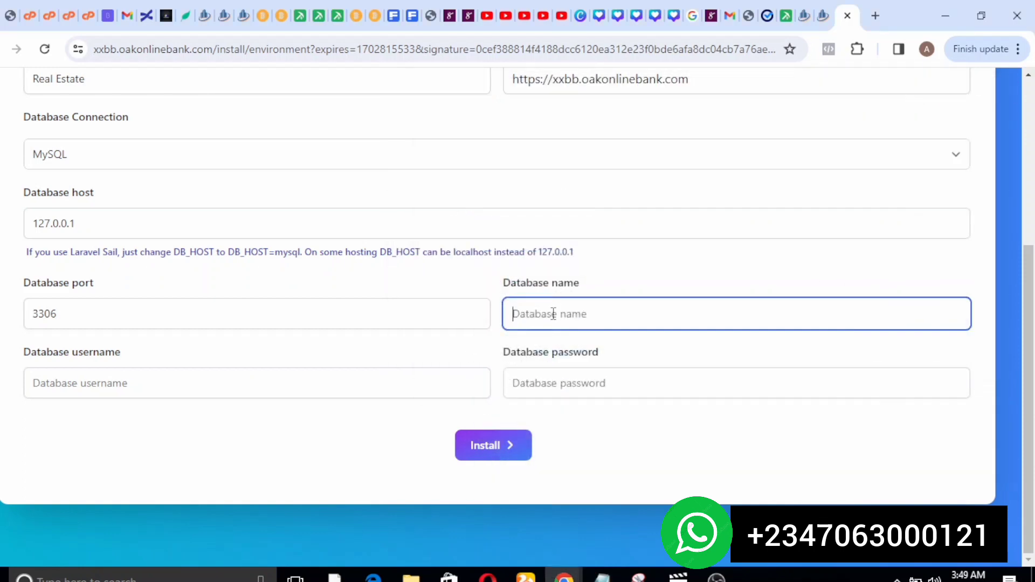
Step: Paste glhixspk_realestate from the Notepad notes into the Database name and Database username fields
{"action": "type", "text": "glhixspk_realestate"}
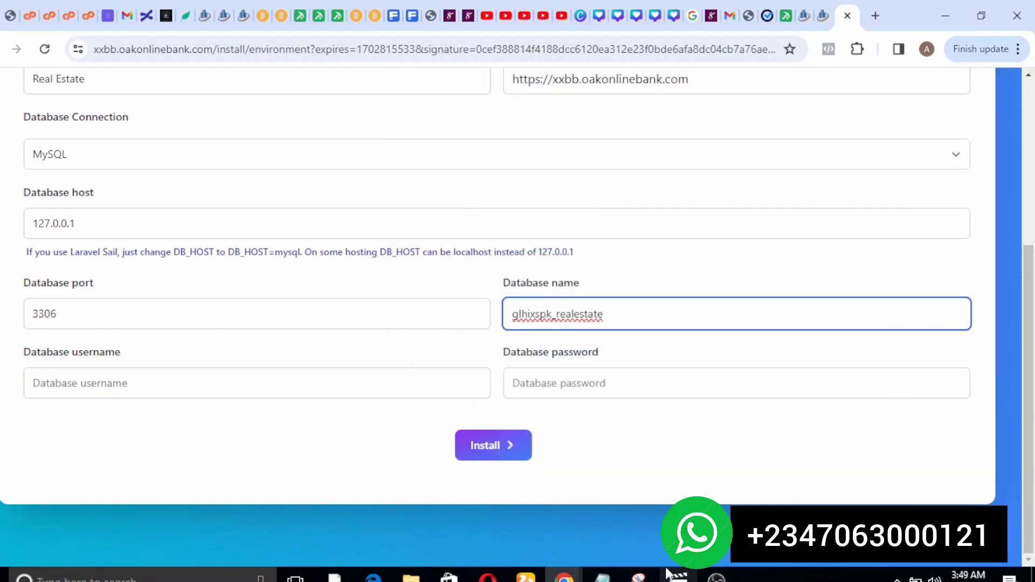
{"action": "mouse_move", "coordinate": [602, 577]}
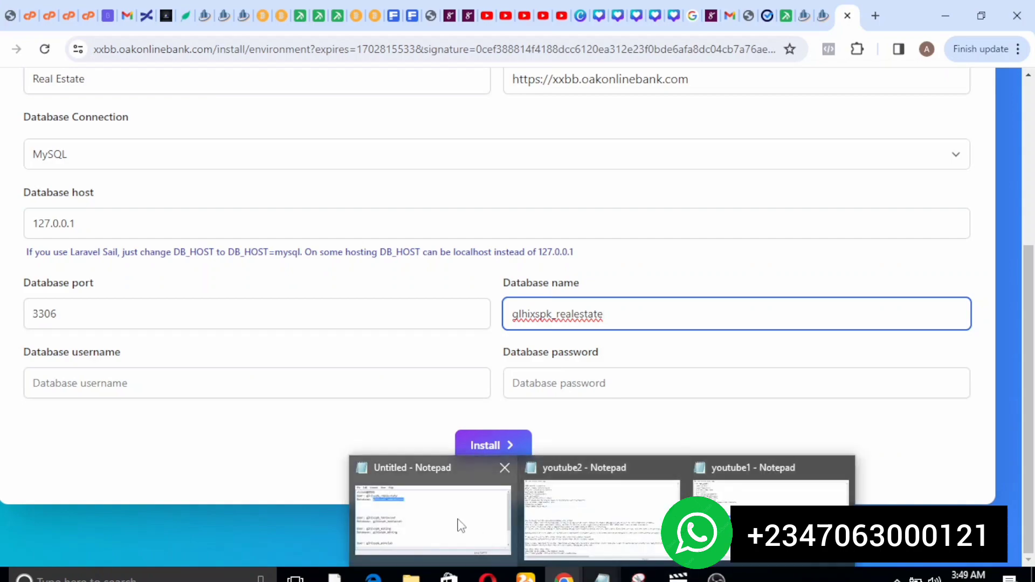
{"action": "left_click", "coordinate": [457, 527]}
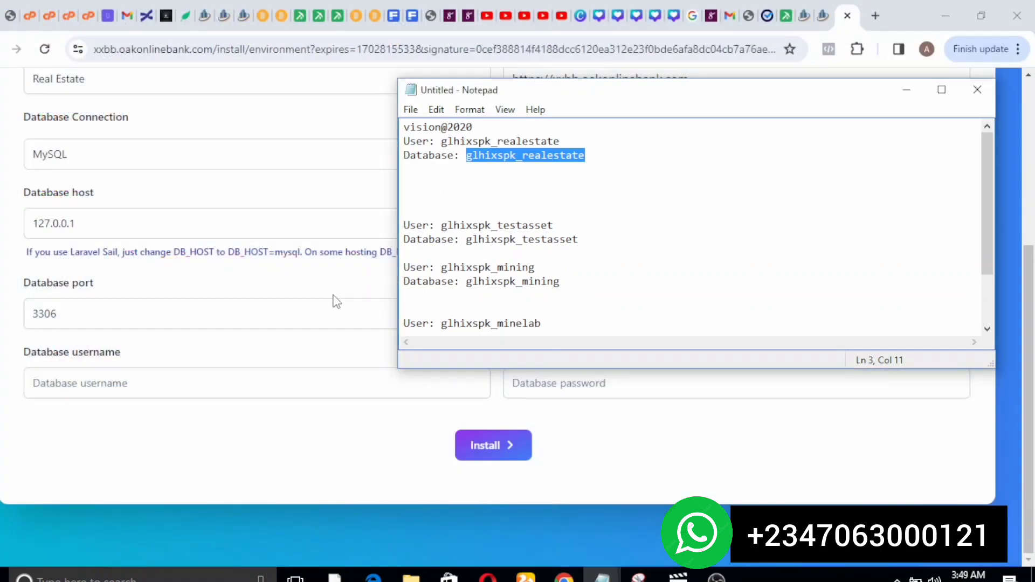
{"action": "left_click", "coordinate": [311, 385]}
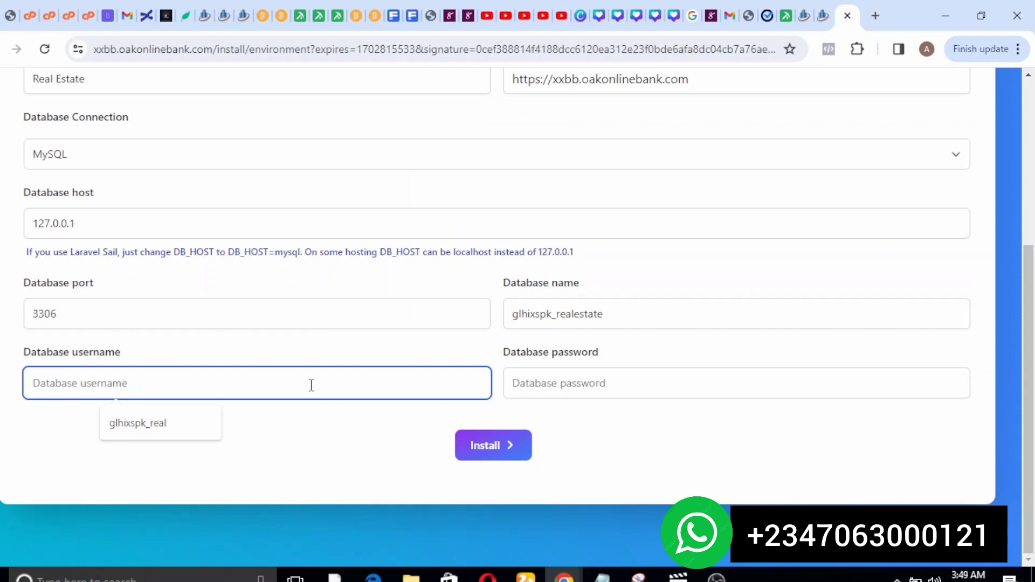
{"action": "type", "text": "glhixspk_realestate"}
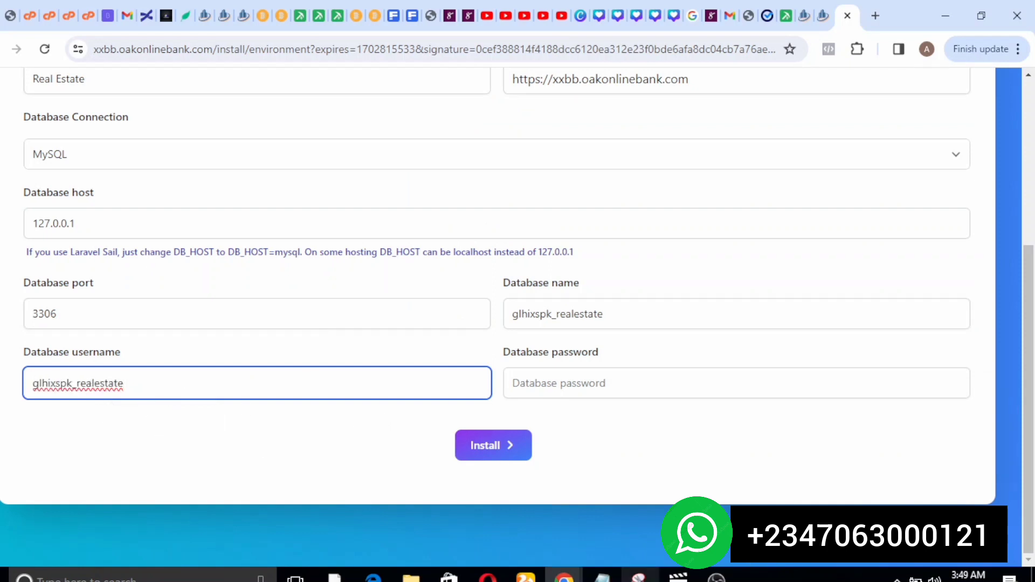
{"action": "mouse_move", "coordinate": [601, 575]}
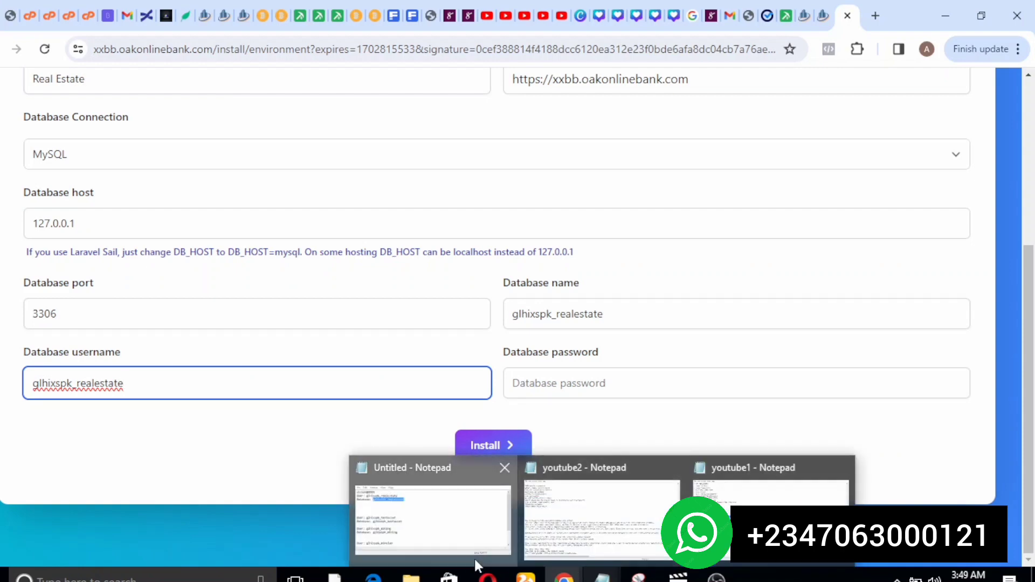
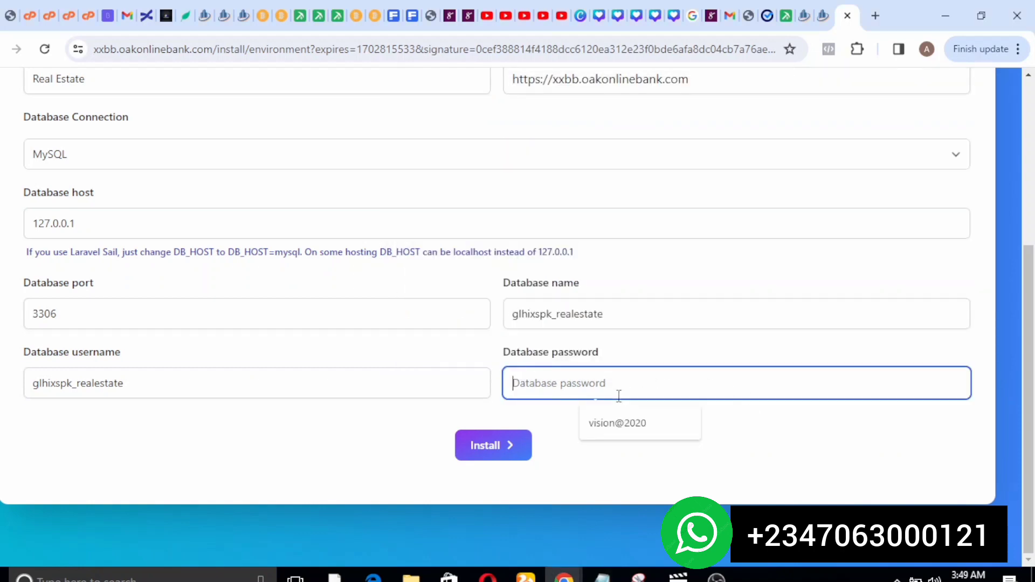
Step: Fill the Database password field with the saved password, completing the MySQL 127.0.0.1:3306 settings
{"action": "key", "text": "ctrl+v"}
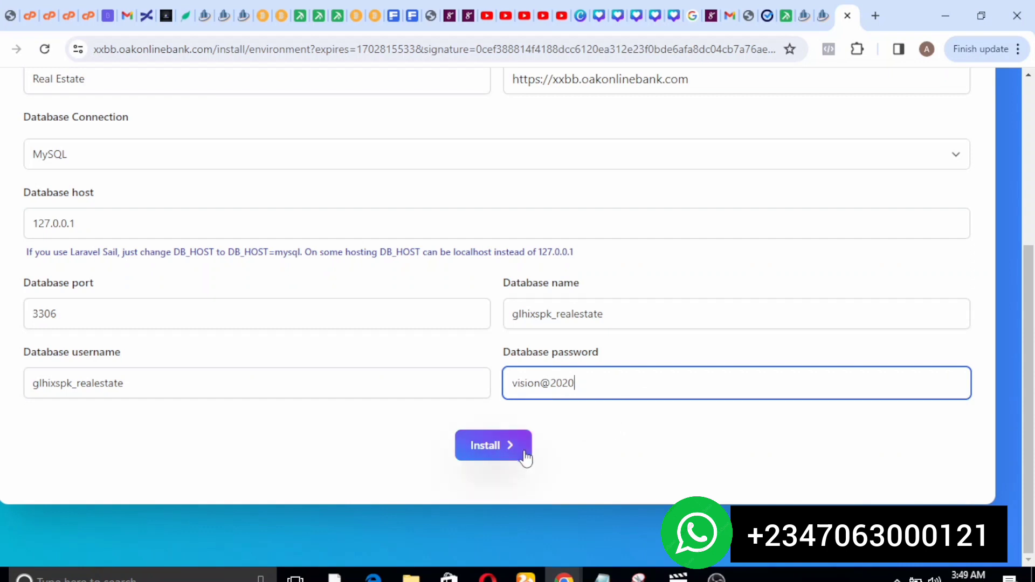
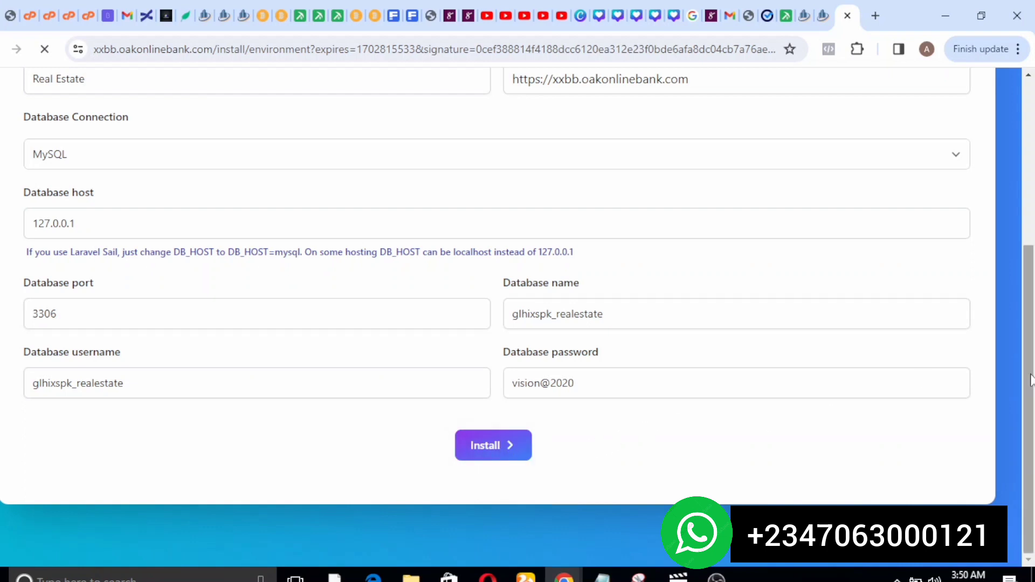
Step: Wait for the Install request to finish so the Create account step replaces Environment Settings
{"action": "scroll", "coordinate": [1031, 402], "scroll_direction": "up", "scroll_amount": 1}
{"action": "scroll", "coordinate": [1031, 402], "scroll_direction": "down", "scroll_amount": 1}
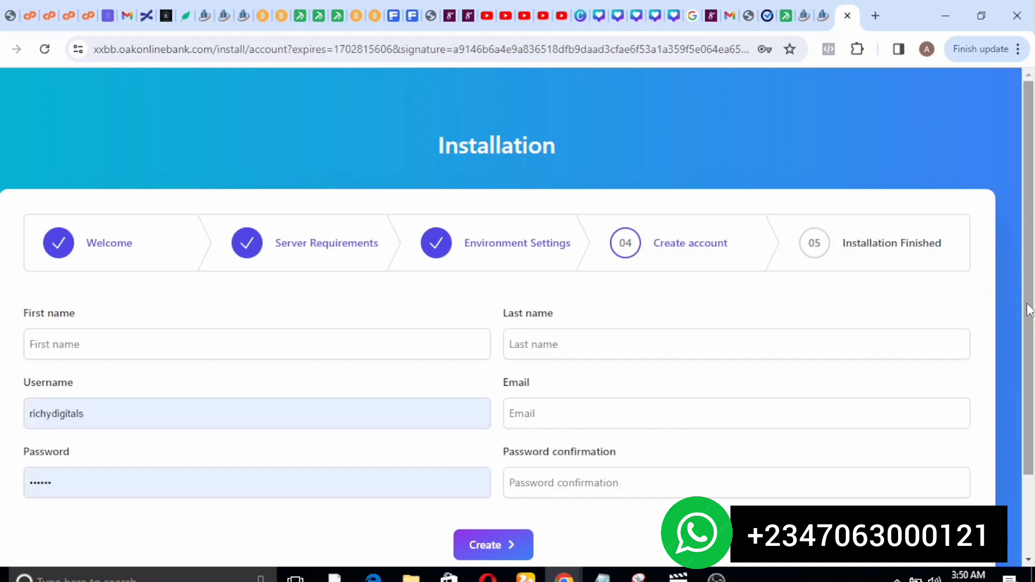
Step: Autofill the admin's first and last name, username and email from Chrome's saved details
{"action": "left_click_drag", "start_coordinate": [1029, 310], "coordinate": [1033, 380]}
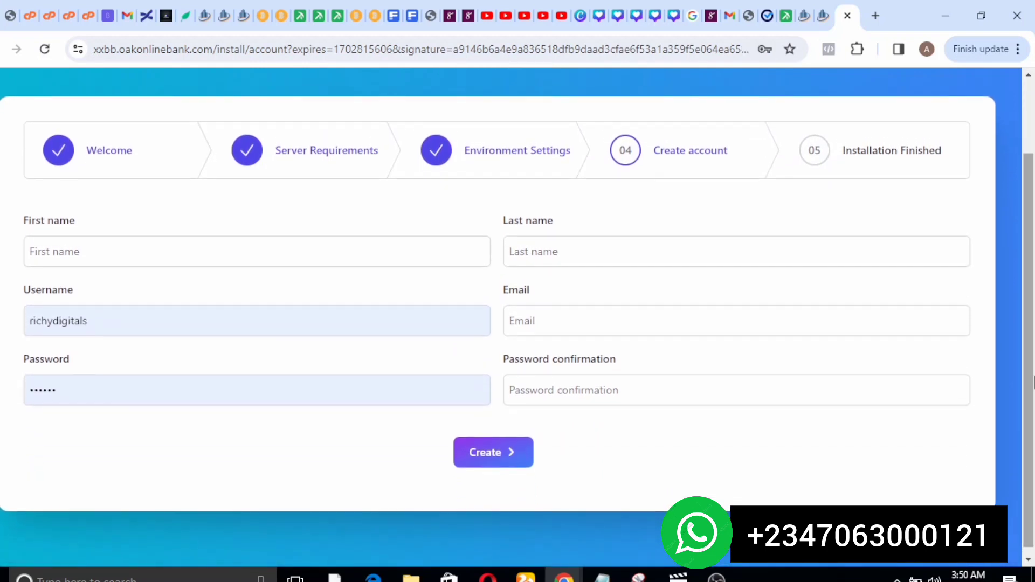
{"action": "left_click", "coordinate": [111, 258]}
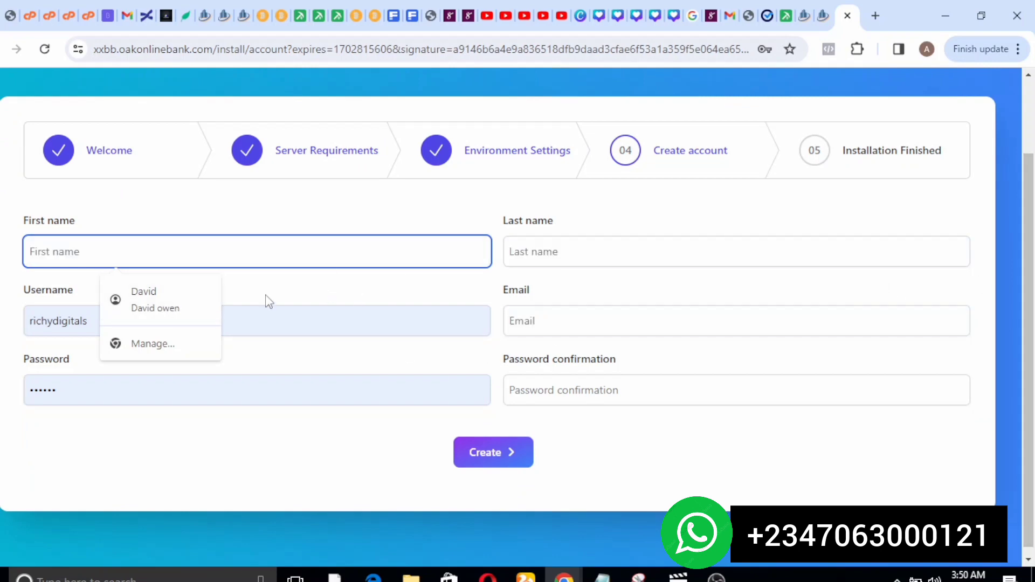
{"action": "left_click", "coordinate": [283, 317]}
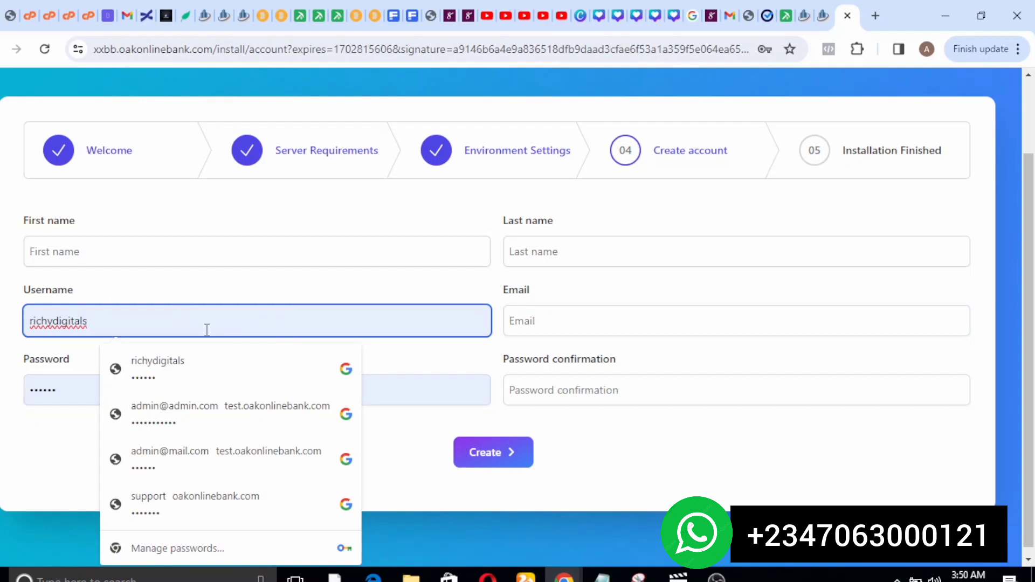
{"action": "left_click", "coordinate": [209, 383]}
{"action": "left_click", "coordinate": [251, 250]}
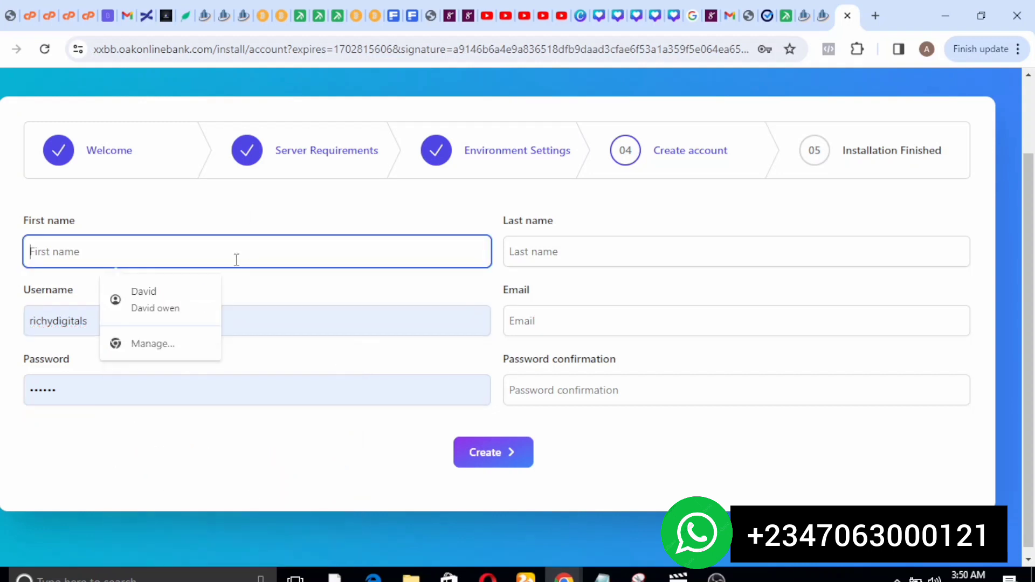
{"action": "left_click", "coordinate": [163, 318]}
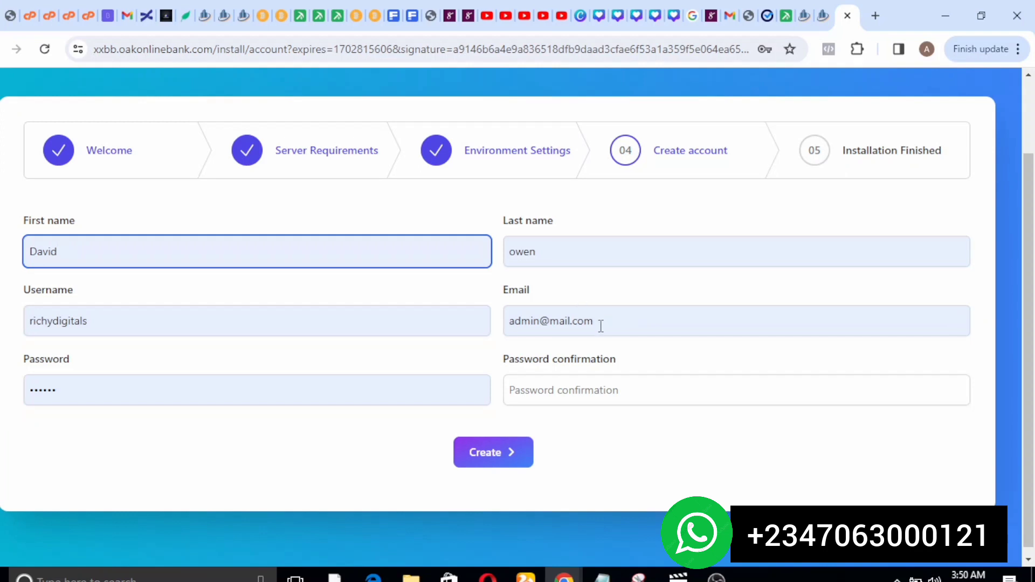
Step: Type the matching password confirmation and create the admin account
{"action": "left_click_drag", "start_coordinate": [600, 325], "coordinate": [507, 324]}
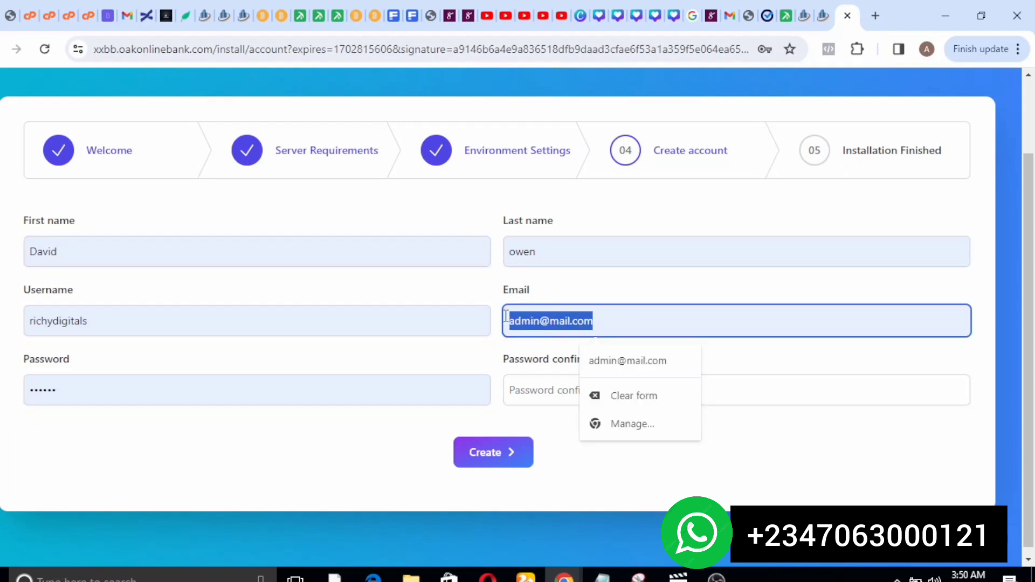
{"action": "left_click", "coordinate": [727, 285]}
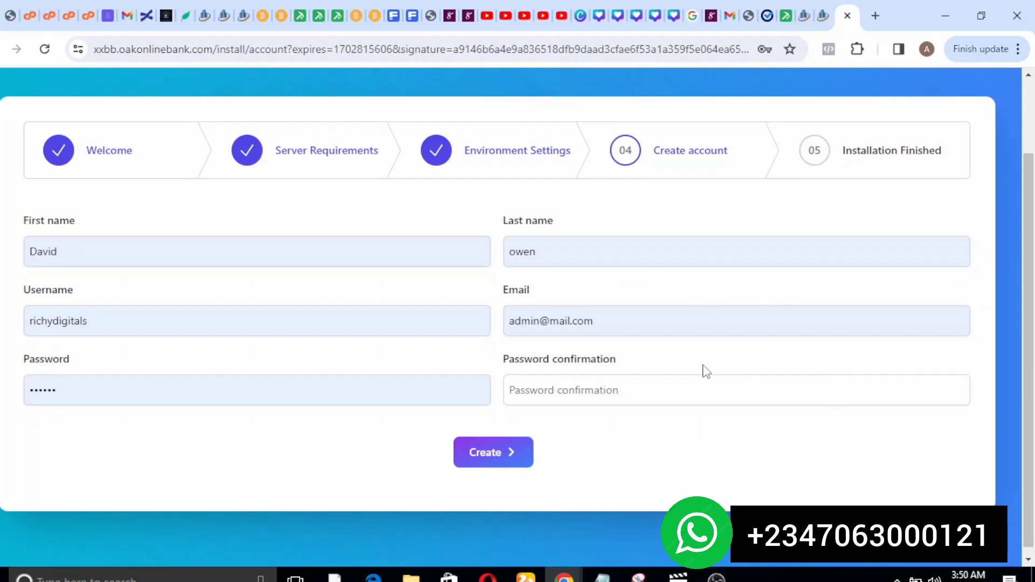
{"action": "left_click", "coordinate": [558, 390]}
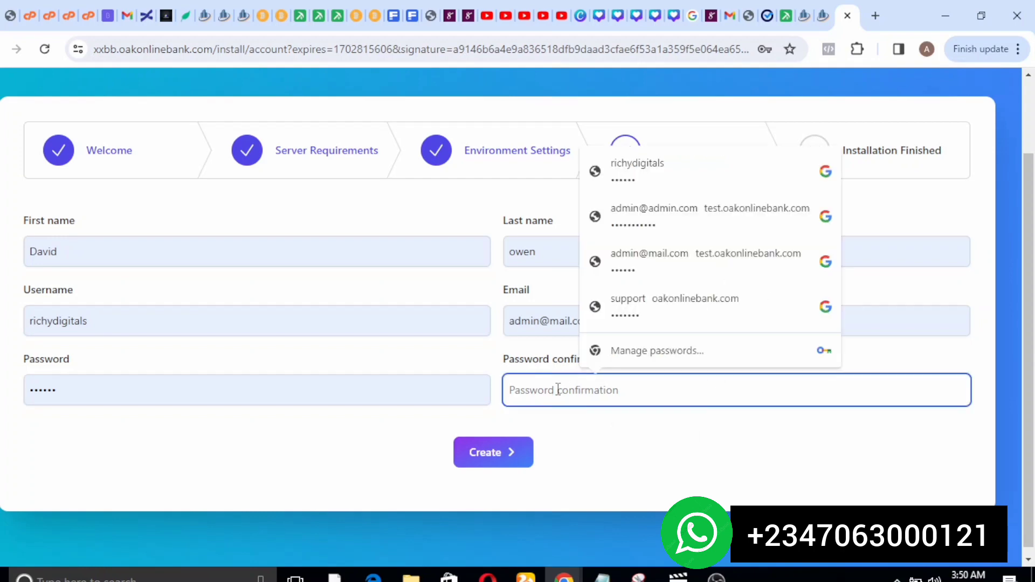
{"action": "type", "text": "1"}
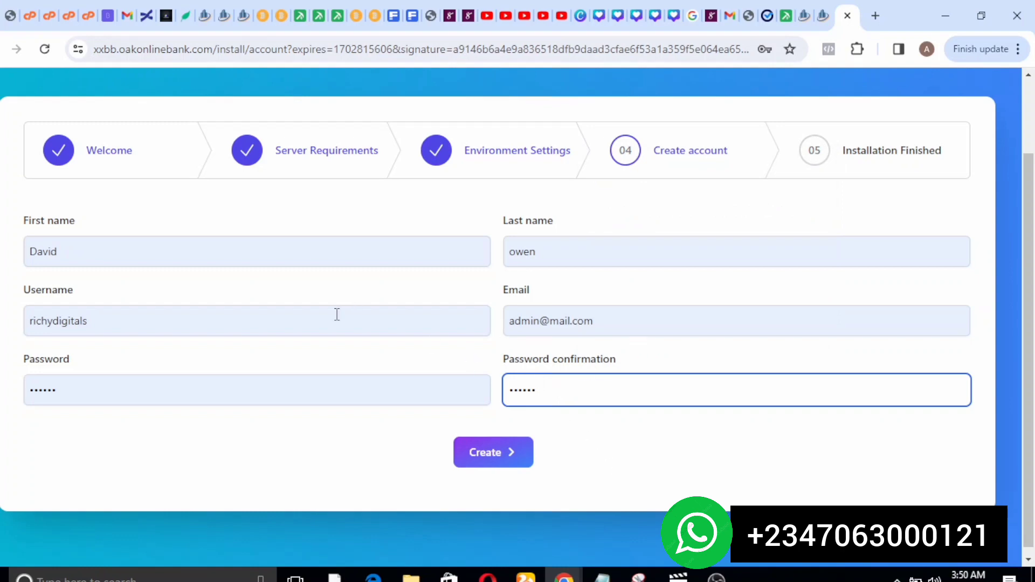
{"action": "left_click", "coordinate": [486, 471]}
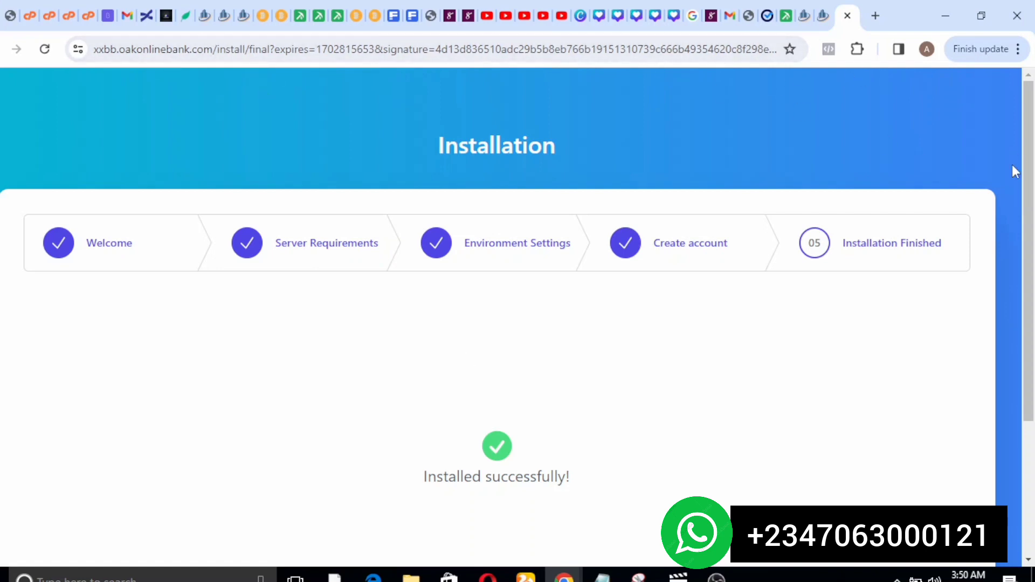
Step: Exit the 'Installed successfully!' page to the site's /admin/login page
{"action": "left_click_drag", "start_coordinate": [1026, 173], "coordinate": [1030, 241]}
{"action": "scroll", "coordinate": [1033, 315], "scroll_direction": "up", "scroll_amount": 1}
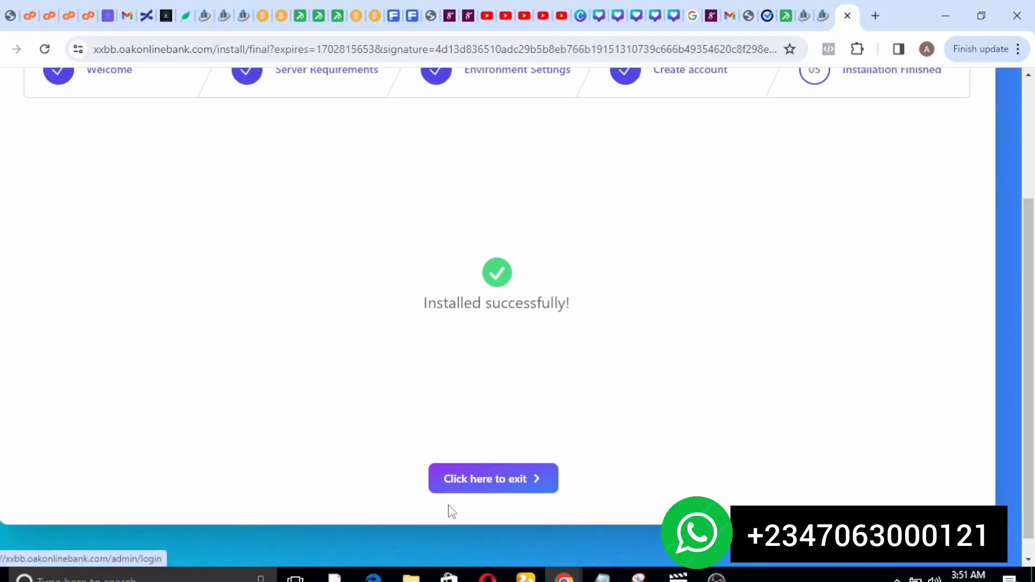
{"action": "left_click", "coordinate": [479, 499]}
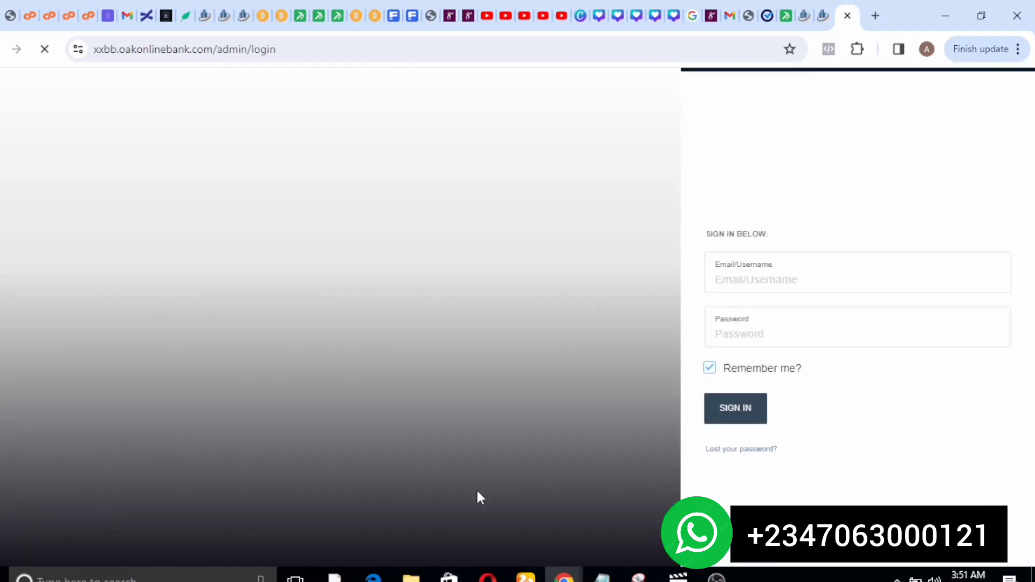
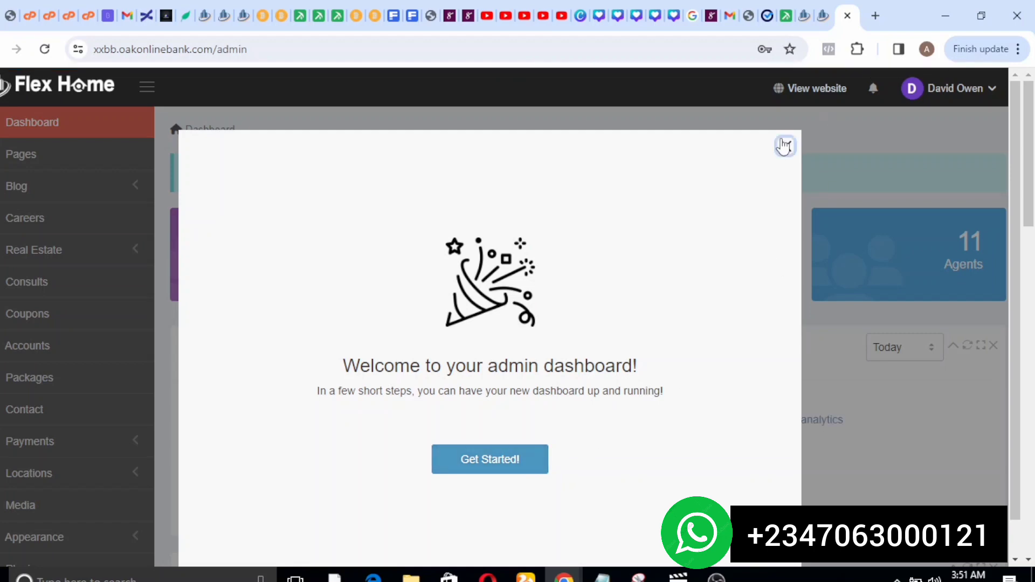
Step: Close the setup wizard welcome, choose "Yes, I'll finish it later", and select the address URL
{"action": "left_click", "coordinate": [785, 146]}
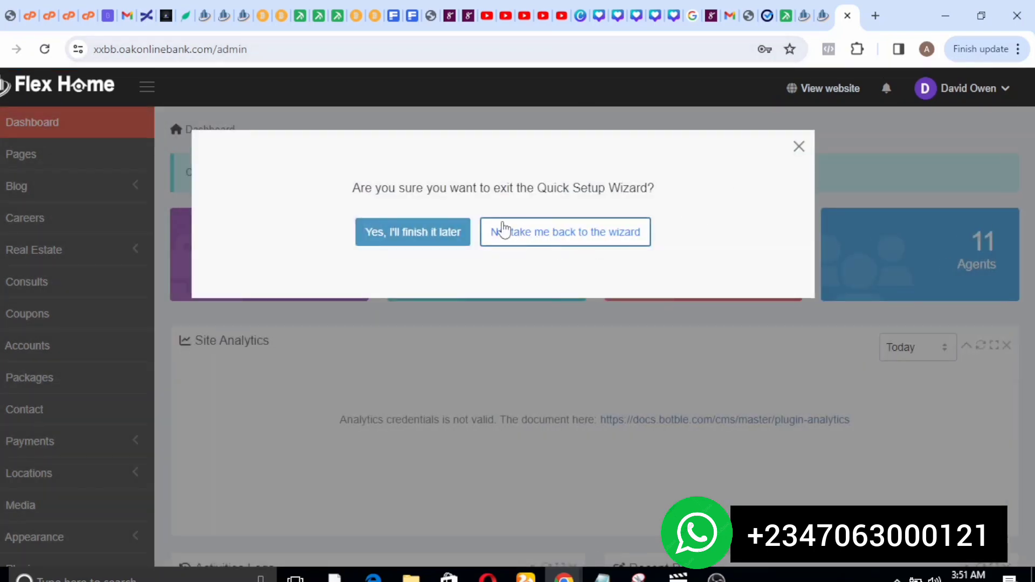
{"action": "left_click", "coordinate": [436, 244]}
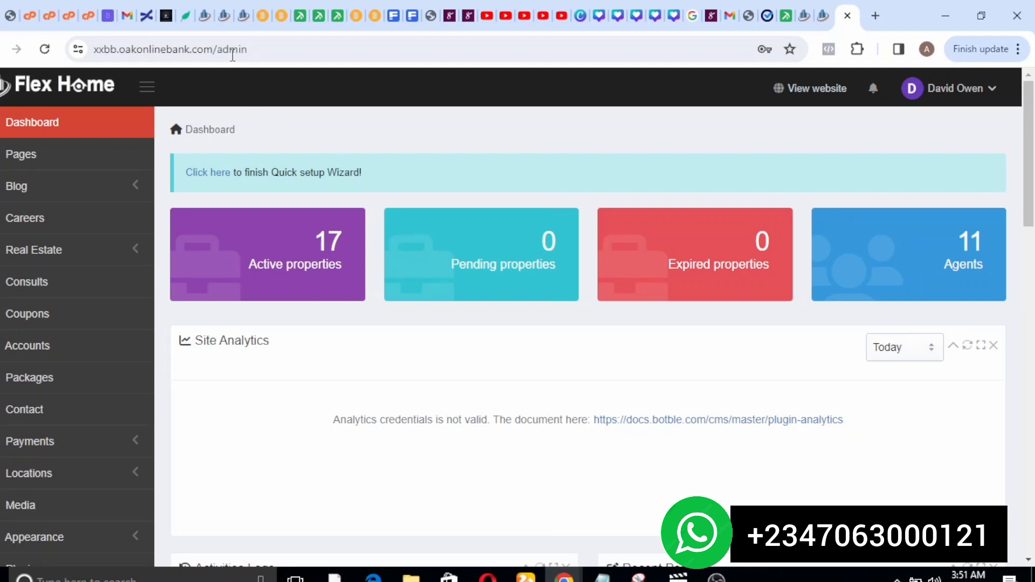
{"action": "left_click_drag", "start_coordinate": [222, 52], "coordinate": [205, 52]}
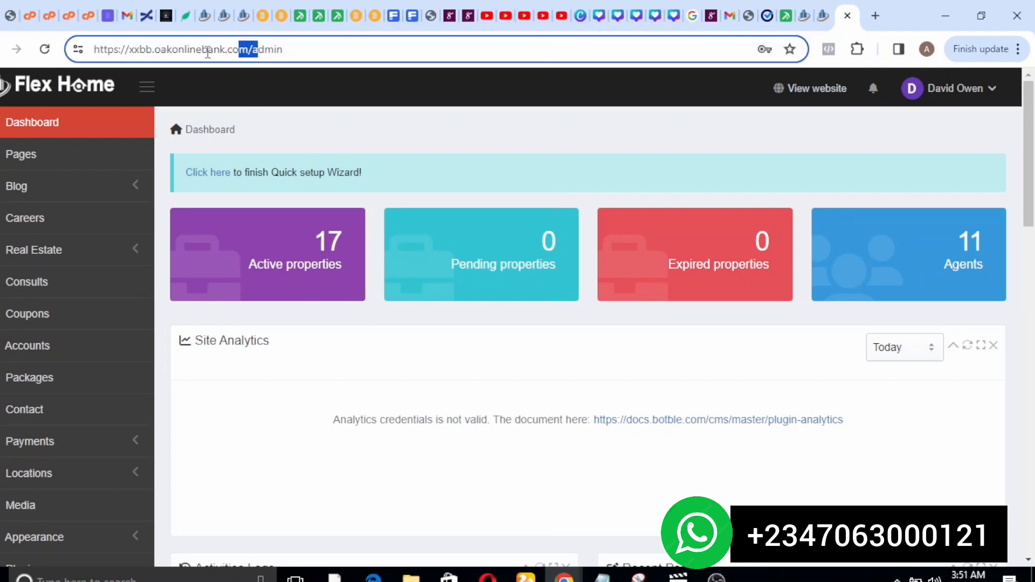
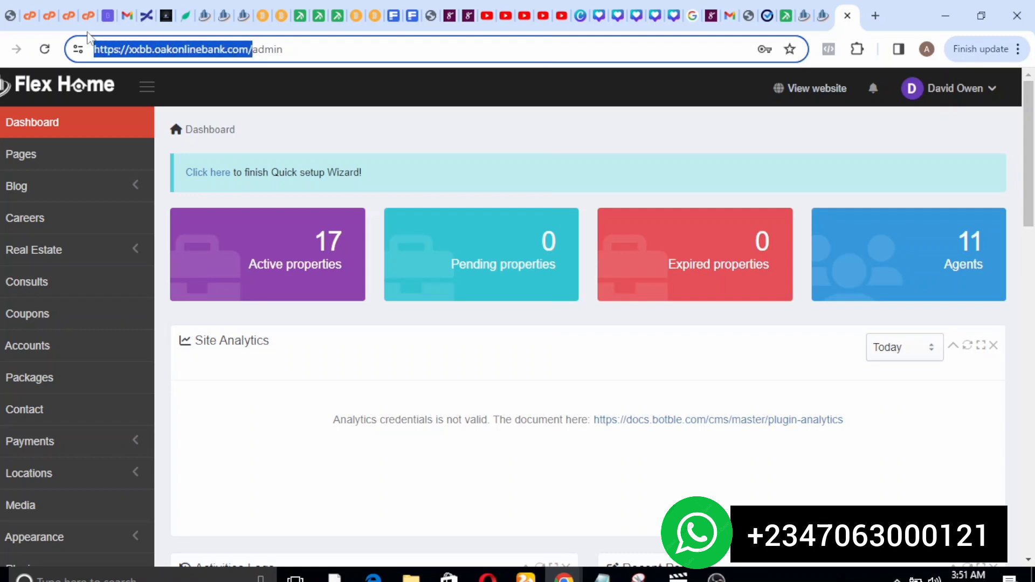
{"action": "left_click", "coordinate": [875, 15]}
{"action": "type", "text": "https://xxbb.oakonlinebank.com/"}
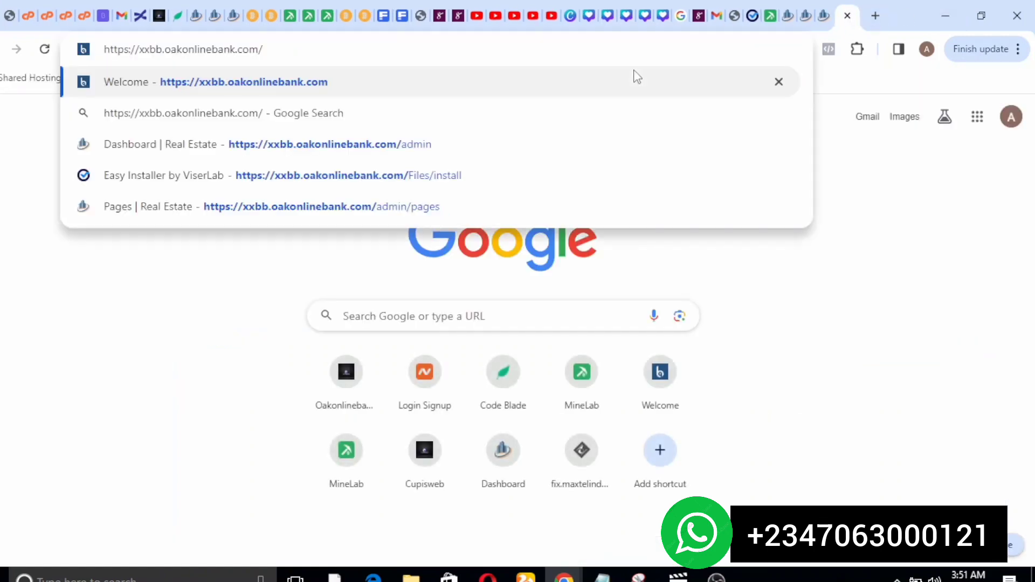
{"action": "left_click", "coordinate": [635, 76]}
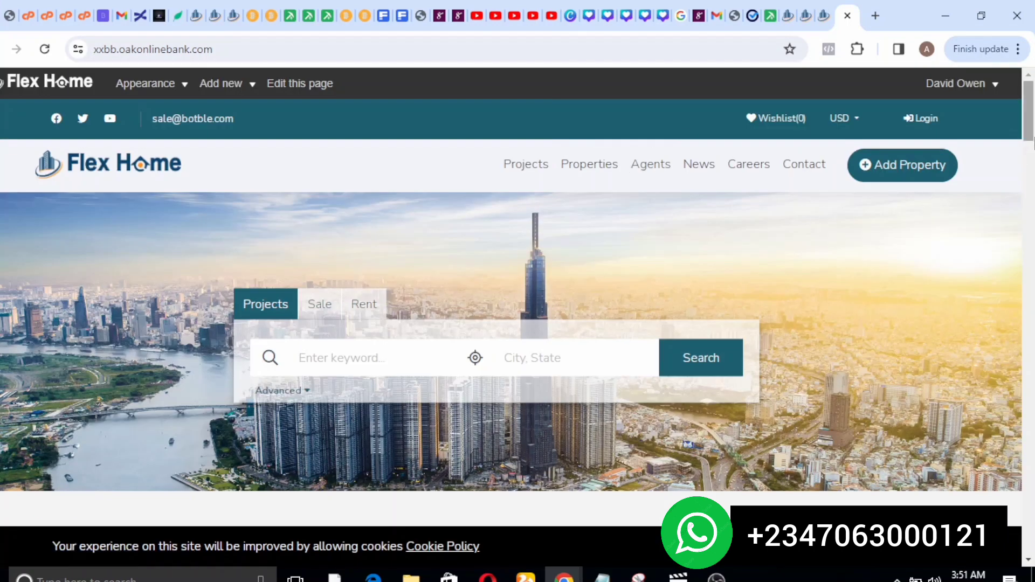
{"action": "scroll", "coordinate": [1033, 137], "scroll_direction": "down", "scroll_amount": 2}
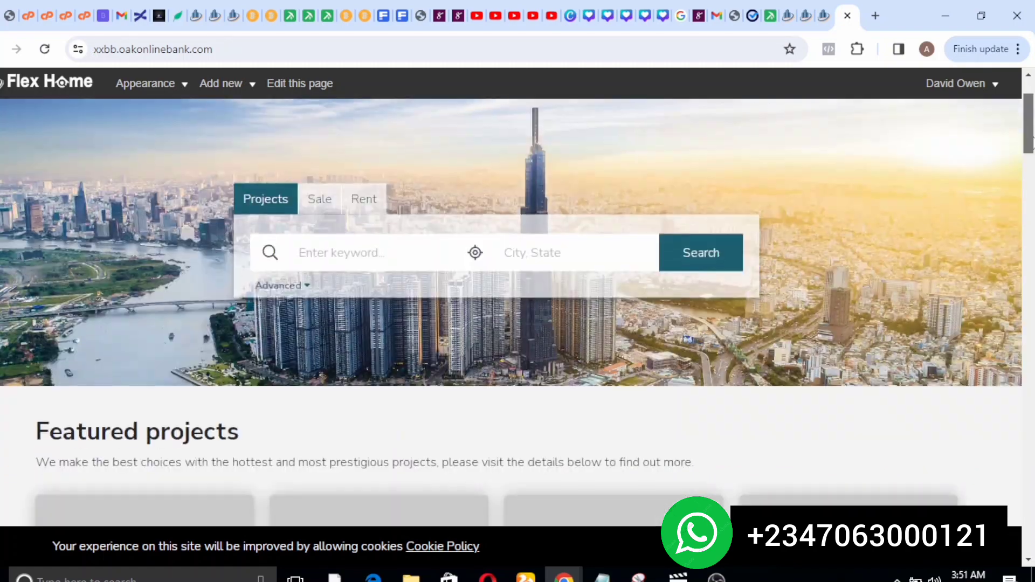
{"action": "scroll", "coordinate": [1032, 132], "scroll_direction": "up", "scroll_amount": 2}
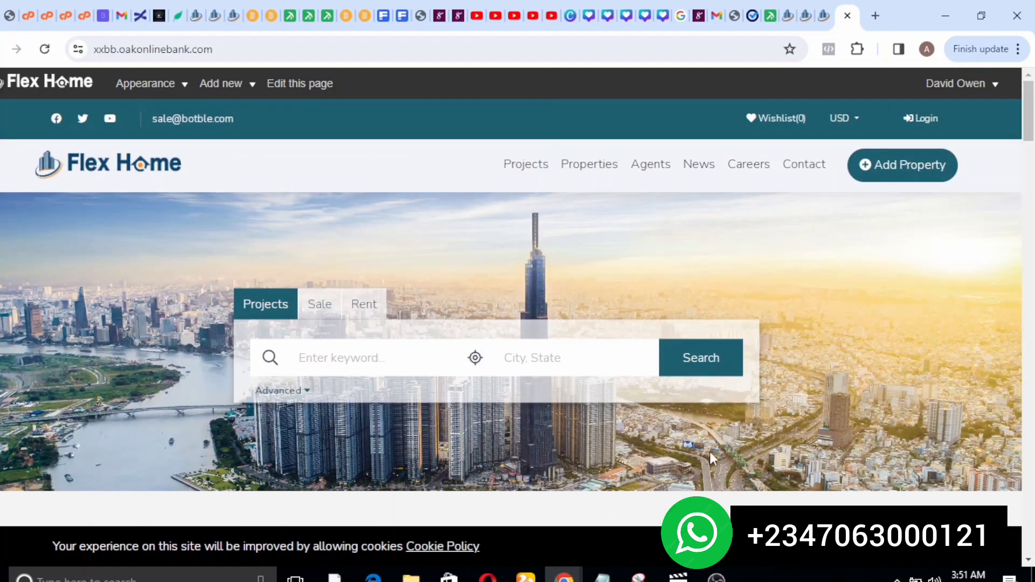